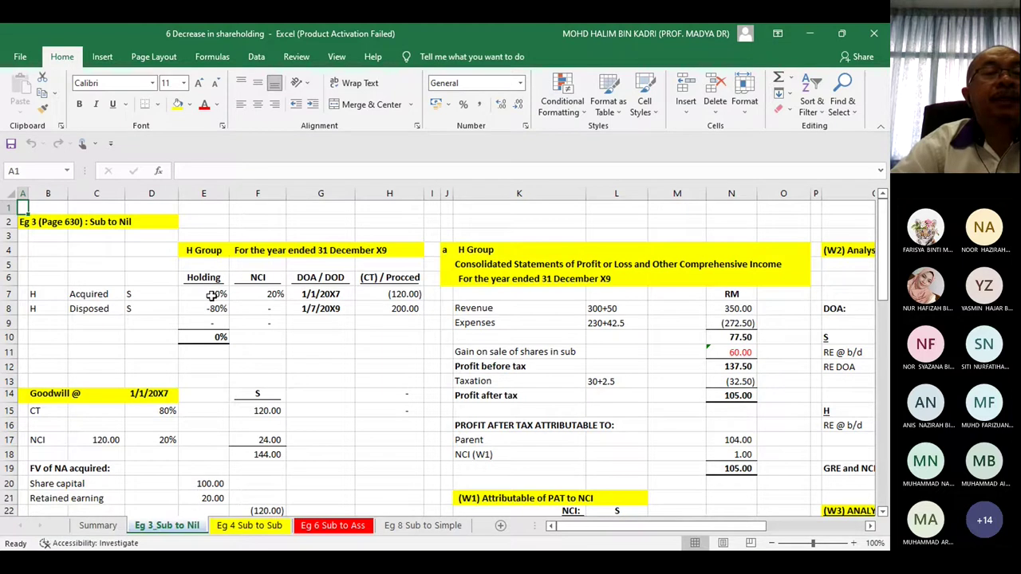
- Examine the NCI share, acquisition and disposal dates, consideration and proceeds in the H Group shareholding table
left_click(274, 294)
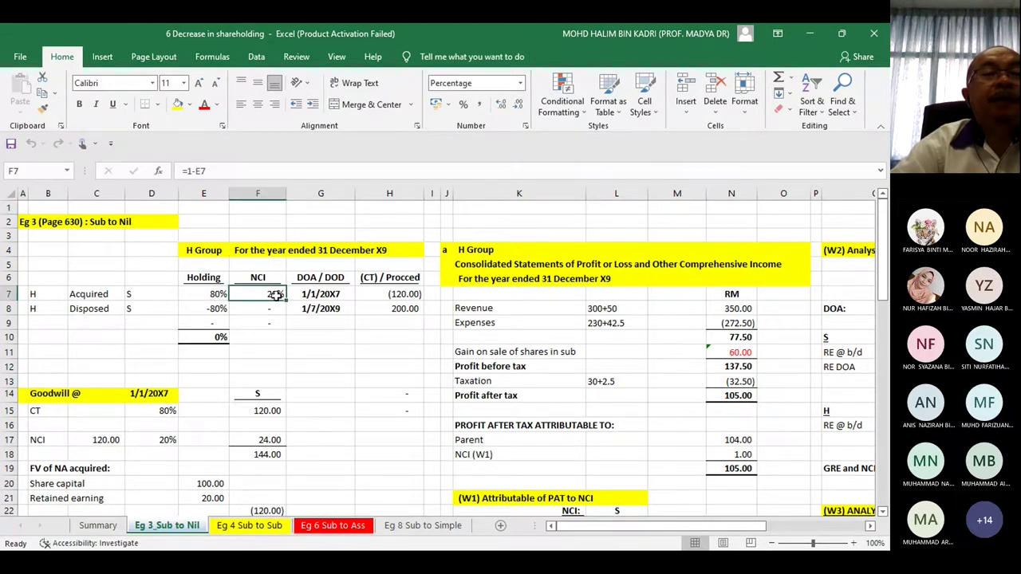
left_click(335, 295)
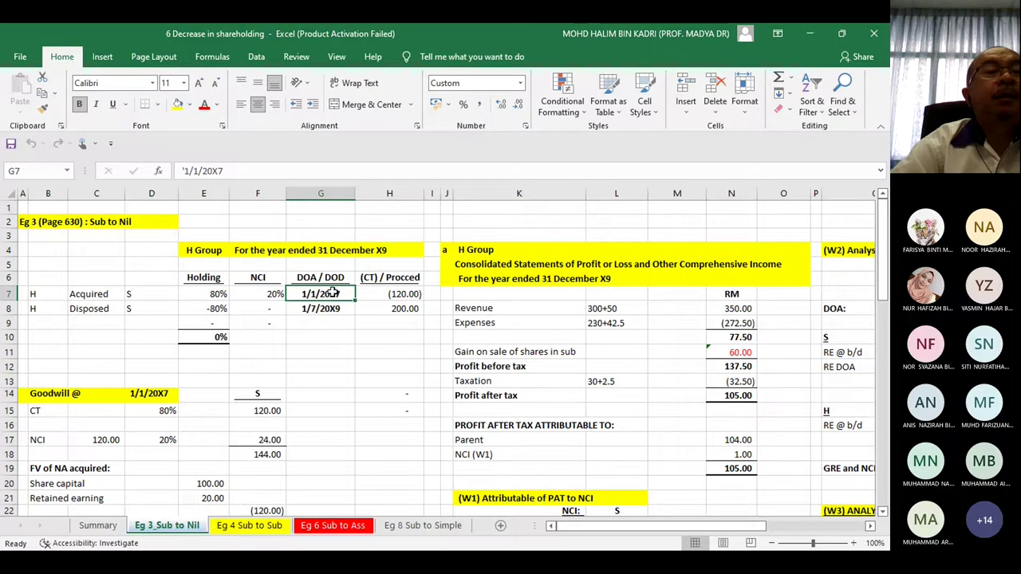
left_click(405, 292)
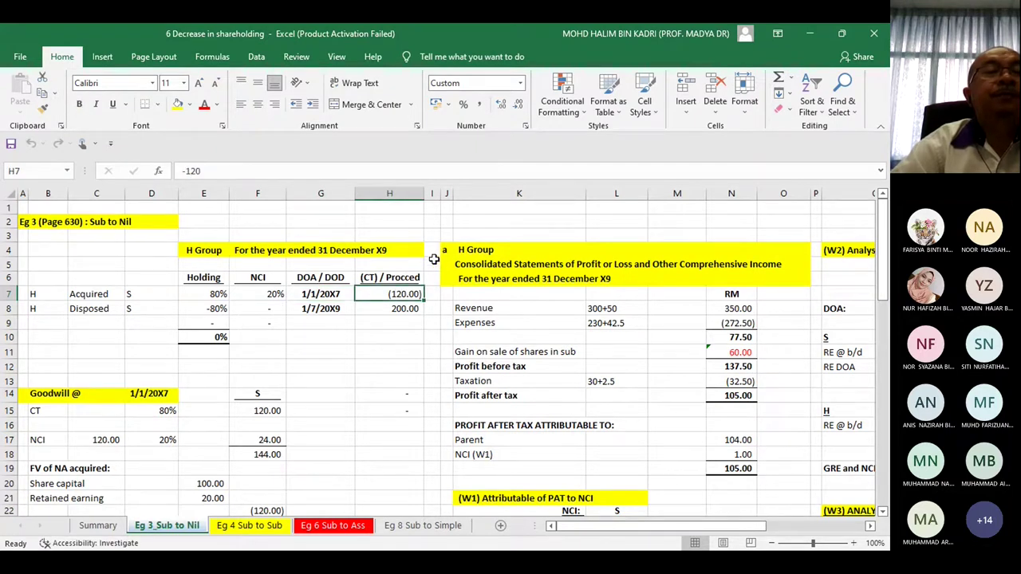
left_click(323, 309)
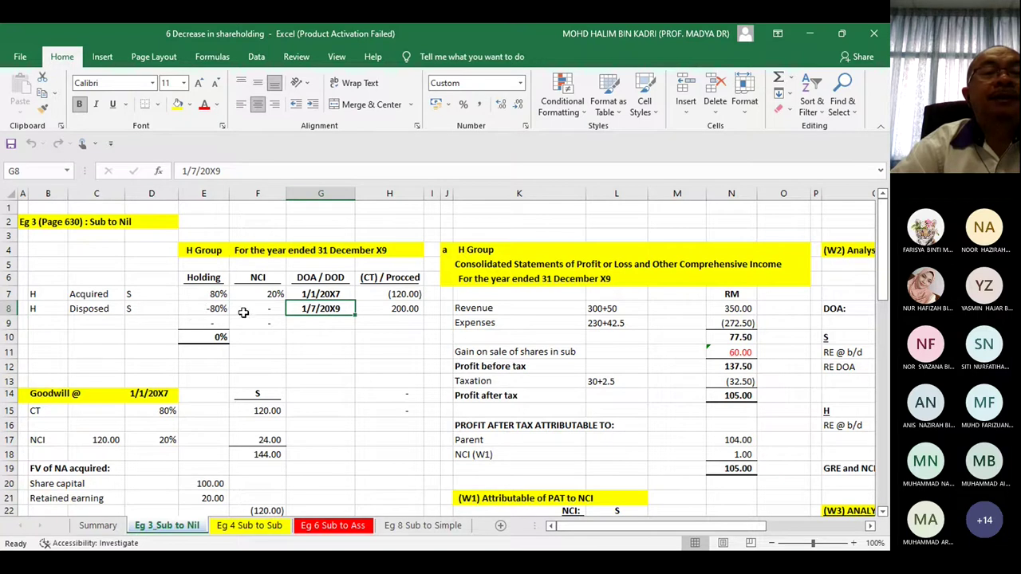
left_click(414, 309)
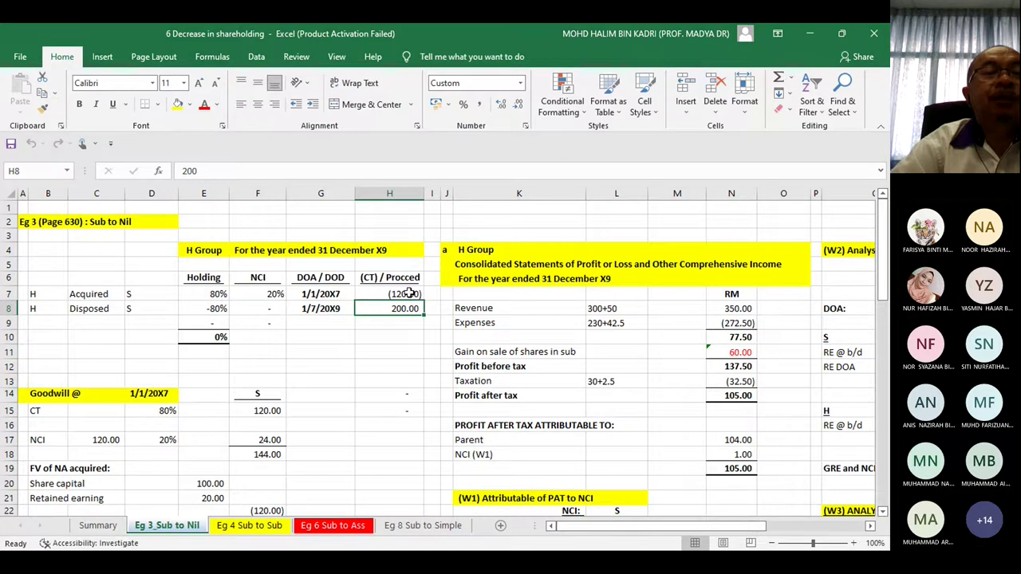
left_click(409, 293)
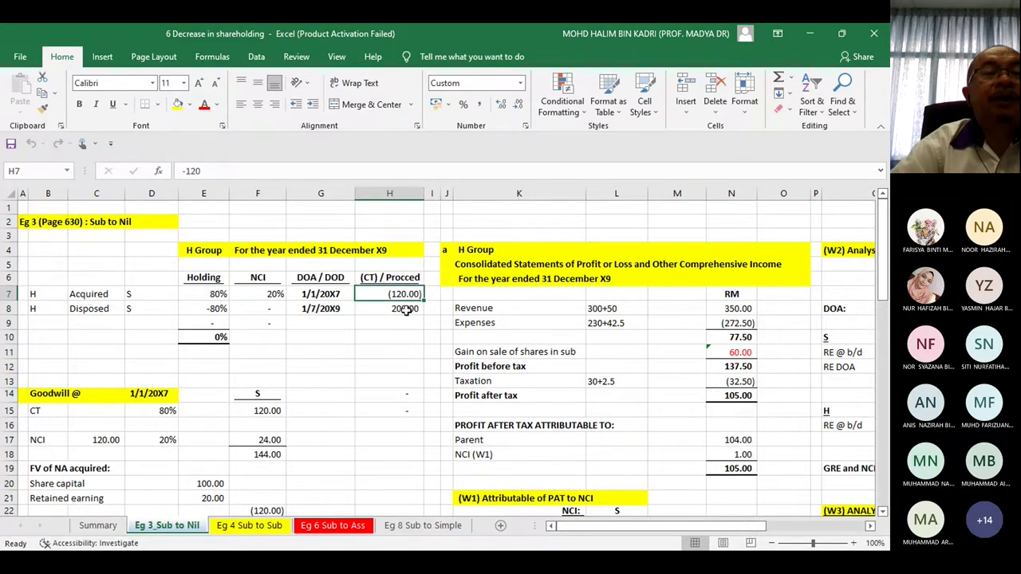
left_click(405, 309)
left_click(408, 293)
left_click(409, 309)
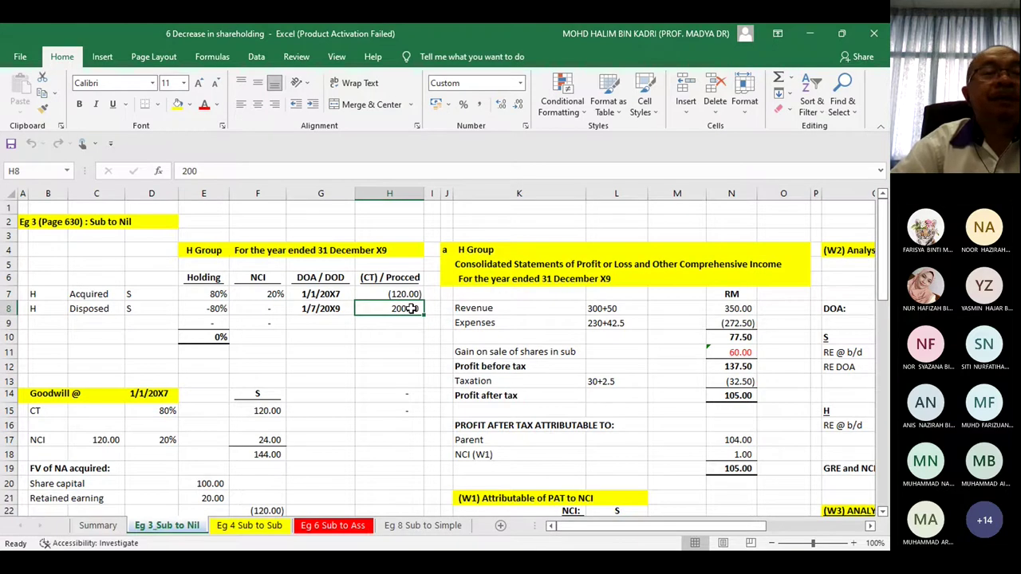
- Look through the goodwill calculation down to the start of the share disposal working and return to the sheet's first row
left_click(43, 367)
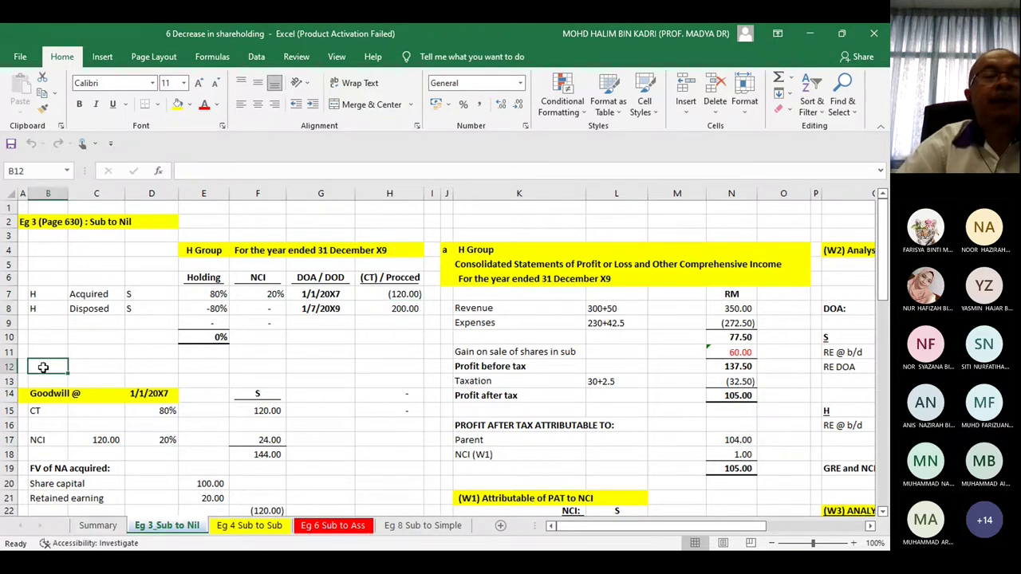
key("Down")
key("Down")
key("Down")
key("Down")
key("Down")
key("Down")
key("Down")
key("Down")
key("Down")
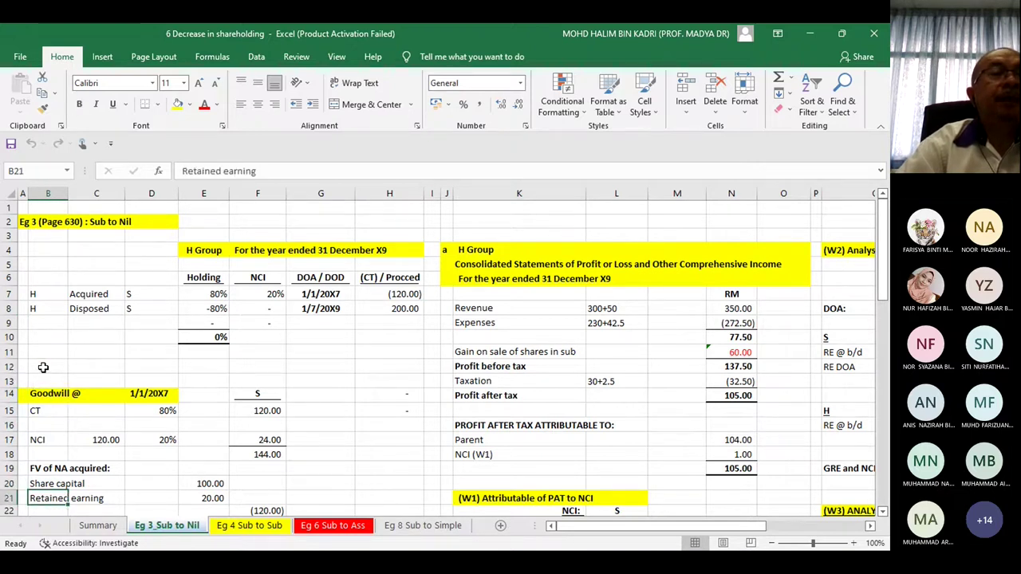
key("Down")
key("Down")
key("Down")
key("Down")
key("Down")
key("Down")
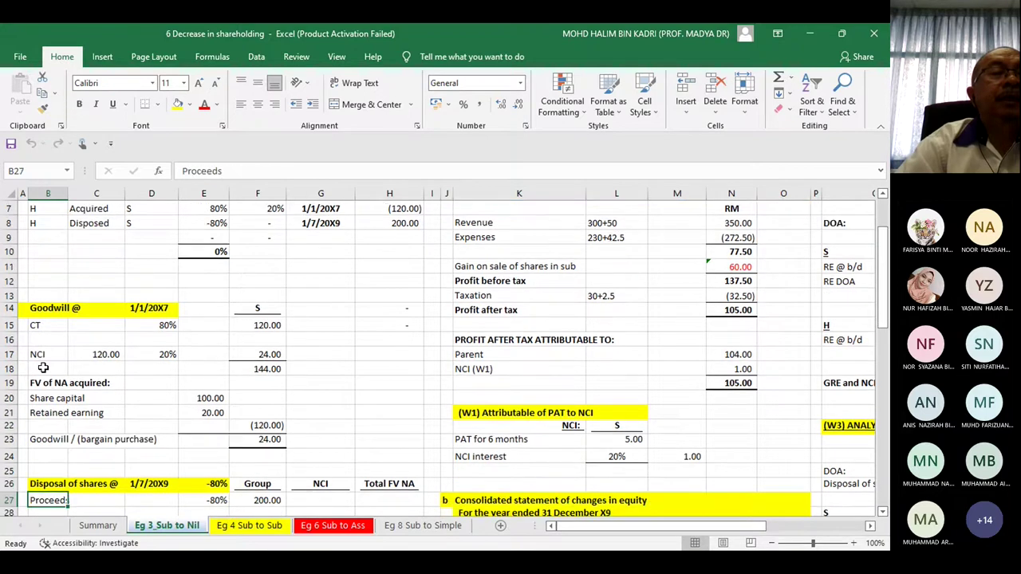
key("Up")
key("Up")
key("Up")
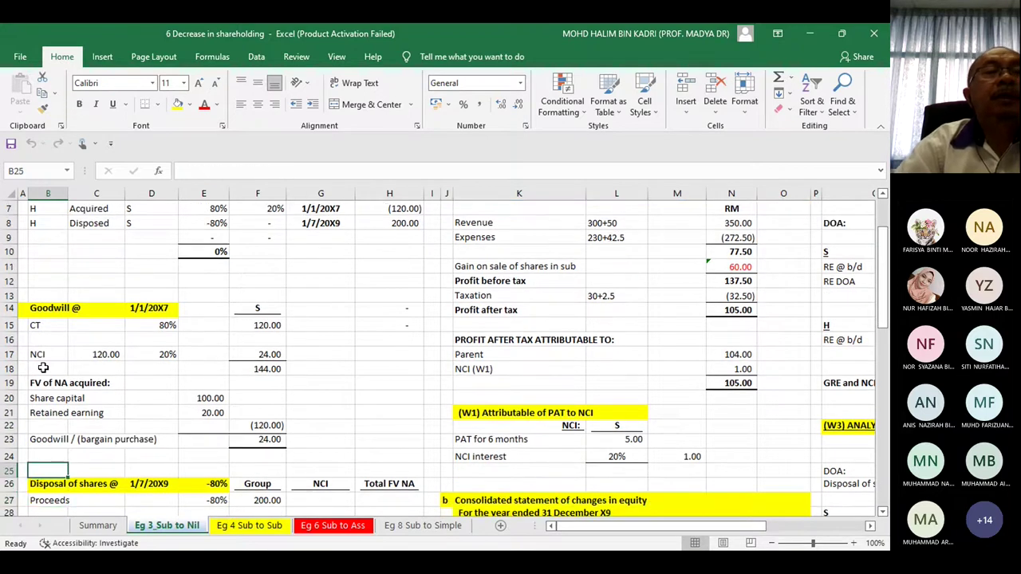
left_click(43, 367)
key("Up")
key("Up")
key("Up")
key("Up")
key("Up")
key("Up")
key("Up")
key("Up")
key("Up")
key("Up")
key("Up")
key("Up")
key("Up")
key("Up")
key("Up")
key("Up")
key("Up")
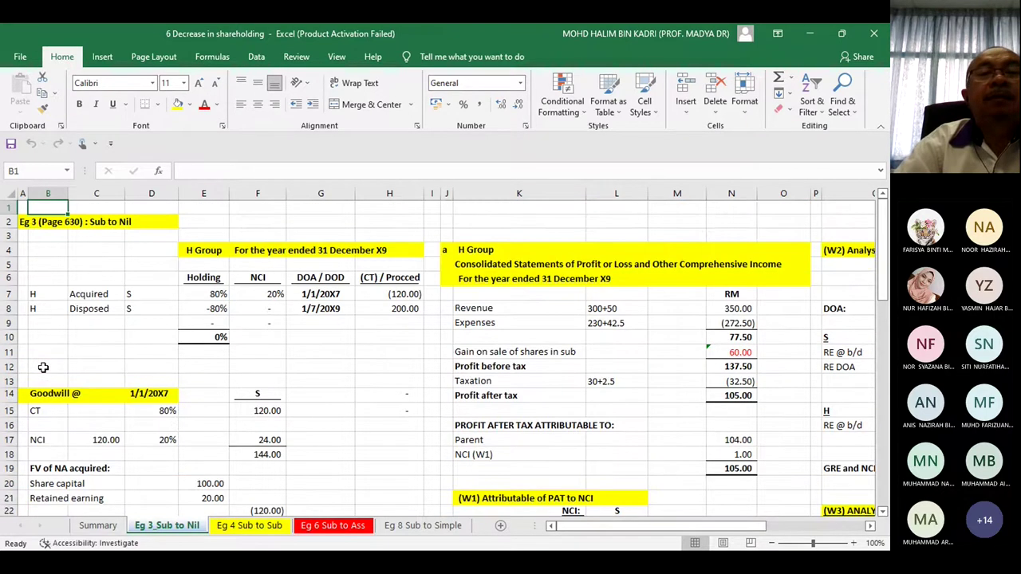
- Skim the Eg 3 workings and statements down to row 49 and return to the first row
key("Down")
key("Down")
key("Down")
key("Down")
key("Down")
key("Down")
key("Down")
key("Down")
key("Down")
key("Down")
key("Down")
key("Down")
key("Down")
key("Down")
key("Down")
key("Down")
key("Down")
key("Down")
key("Down")
key("Down")
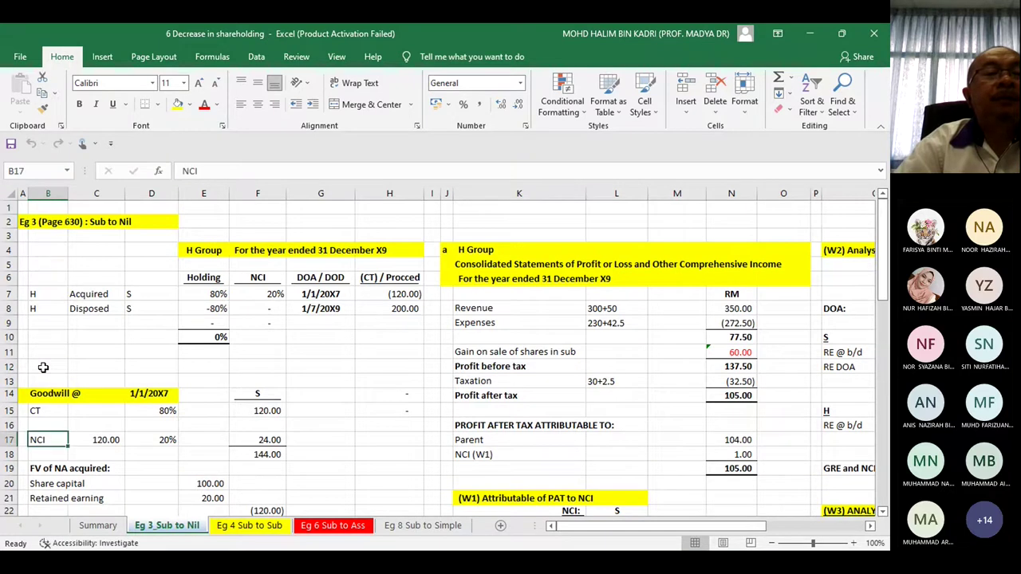
key("Down")
key("Down")
key("Down")
key("Down")
key("Down")
key("Down")
key("Down")
key("Down")
key("Down")
key("Down")
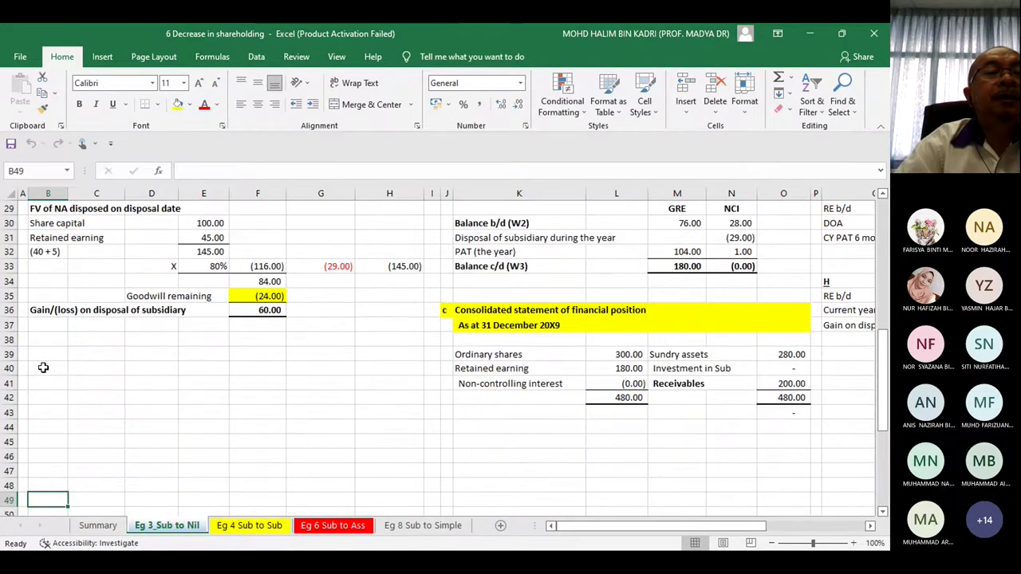
key("Up")
key("Up")
key("Up")
key("Up")
key("Up")
key("Up")
key("Up")
key("Up")
key("Up")
key("Up")
key("Up")
key("Up")
key("Up")
key("Up")
key("Up")
key("Up")
key("Up")
key("Up")
key("Up")
key("Up")
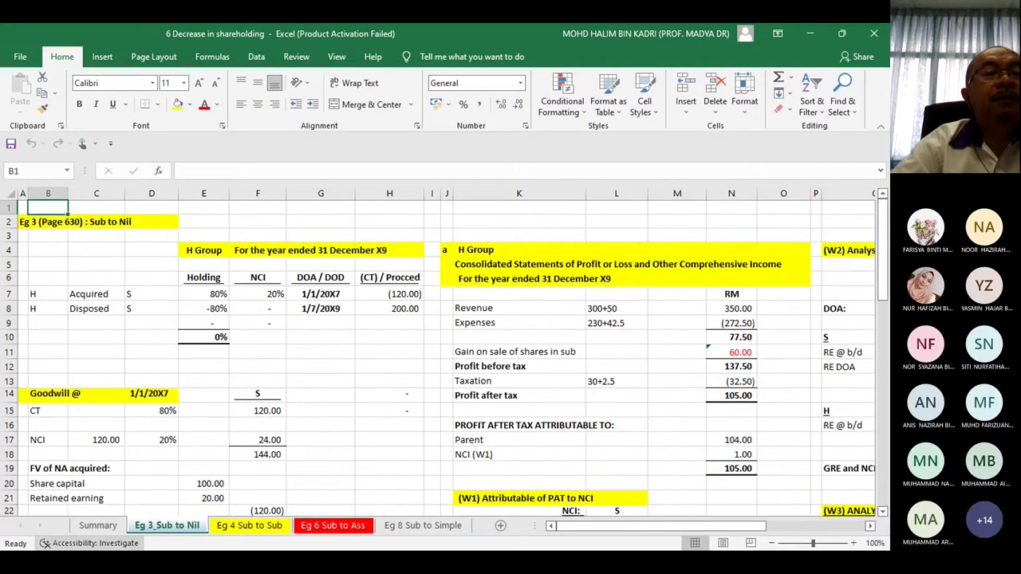
- View the decrease in shareholding comparison on the Summary sheet and return to the start of the Eg 3_Sub to Nil sheet
left_click(97, 525)
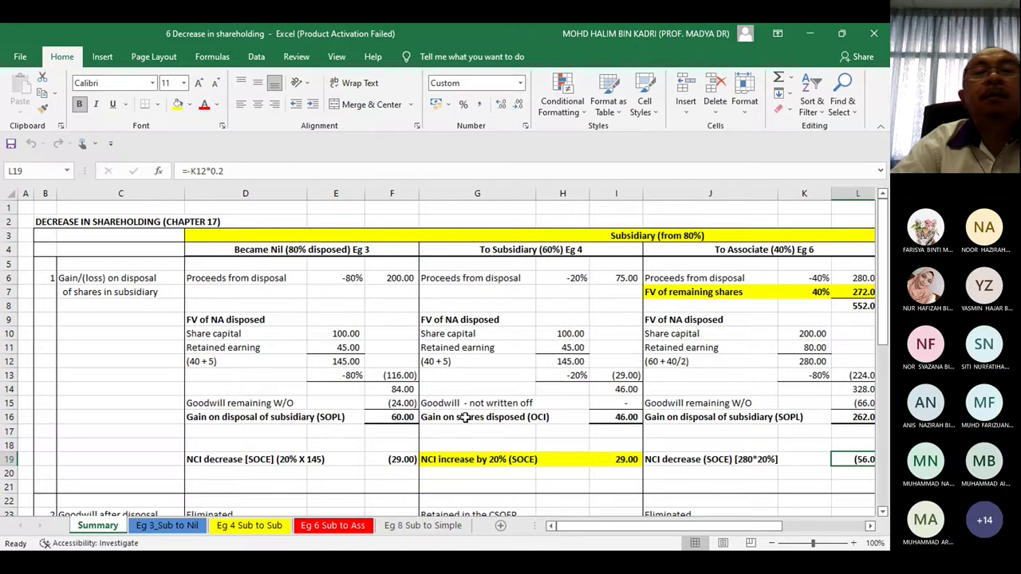
left_click_drag(882, 287, 883, 209)
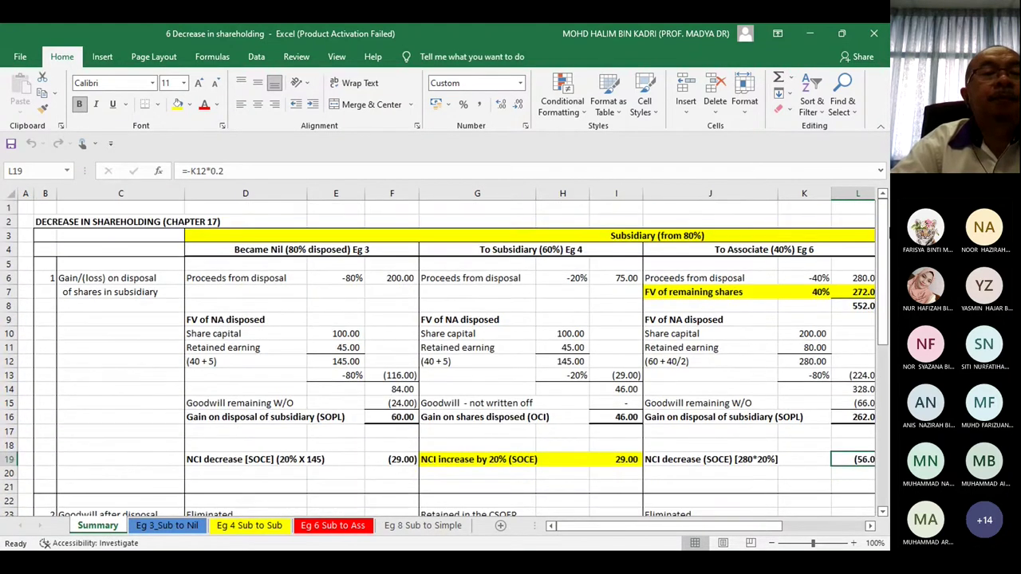
left_click(161, 528)
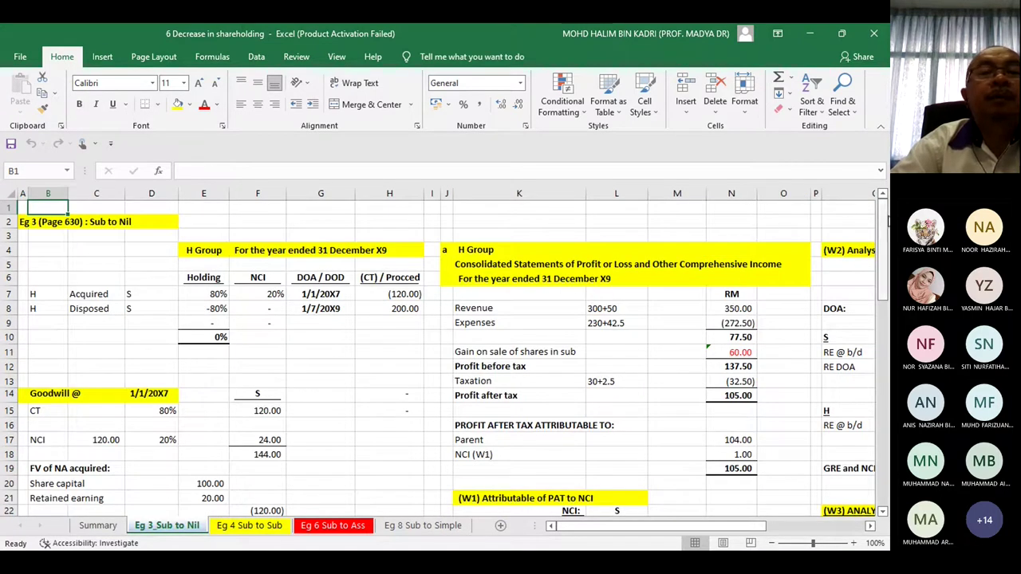
mouse_move(883, 218)
left_mouse_down()
mouse_move(883, 309)
mouse_move(884, 209)
left_mouse_up()
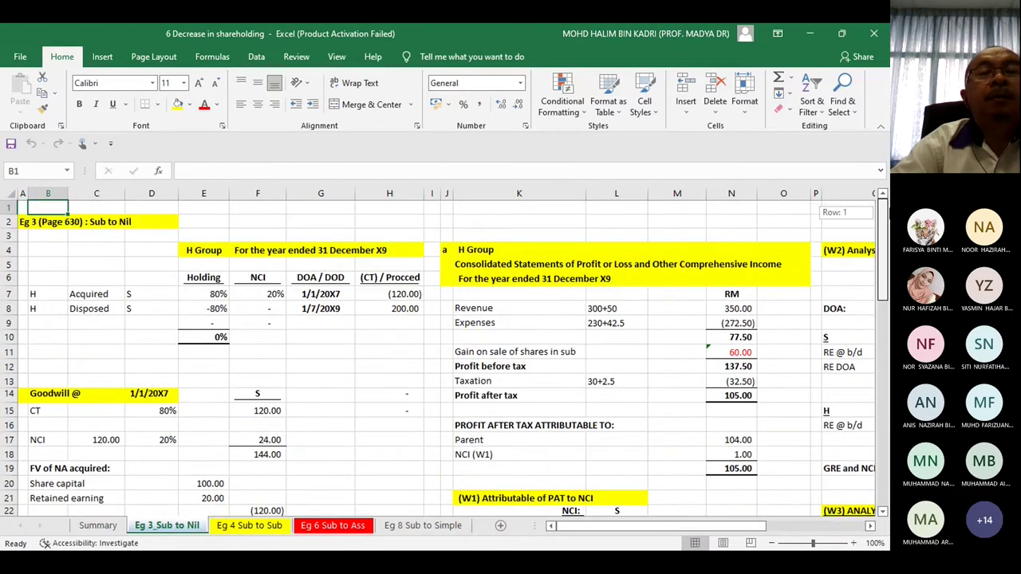
left_click_drag(884, 209, 884, 209)
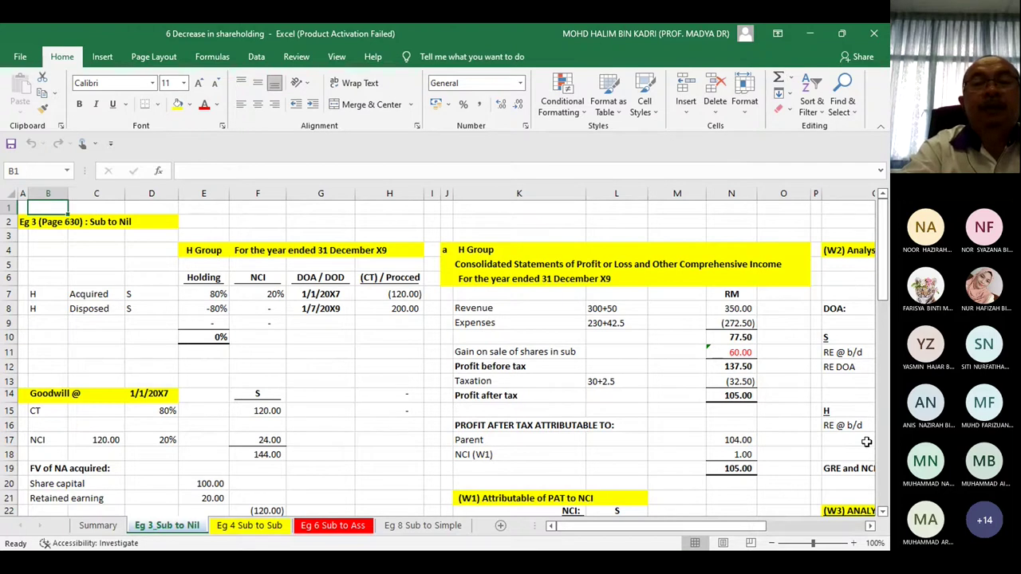
- Examine the goodwill working's formulas for the CT and NCI total, the FV of net assets acquired and the resulting goodwill
left_click(883, 511)
left_click(884, 511)
left_click(883, 511)
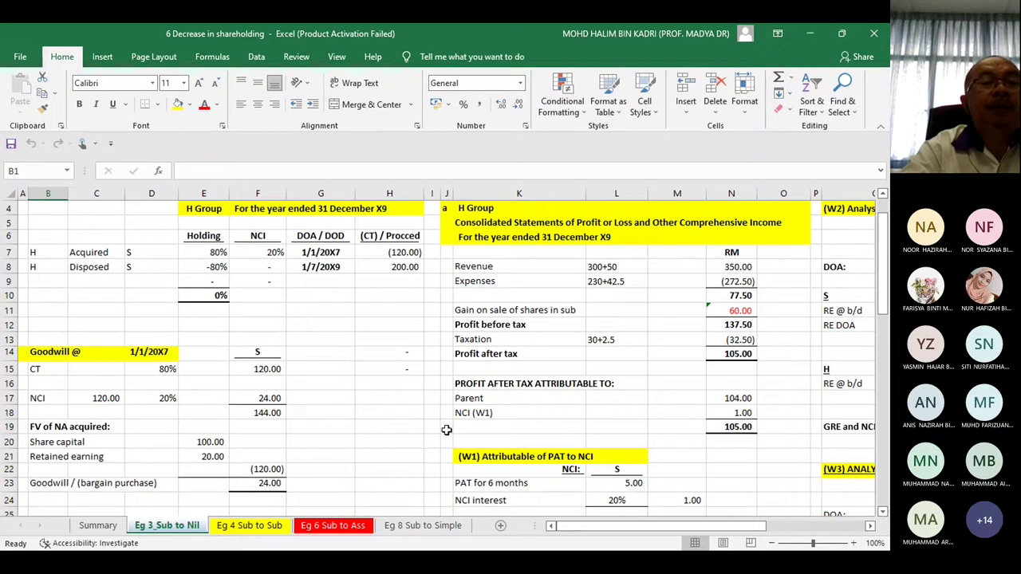
left_click(269, 469)
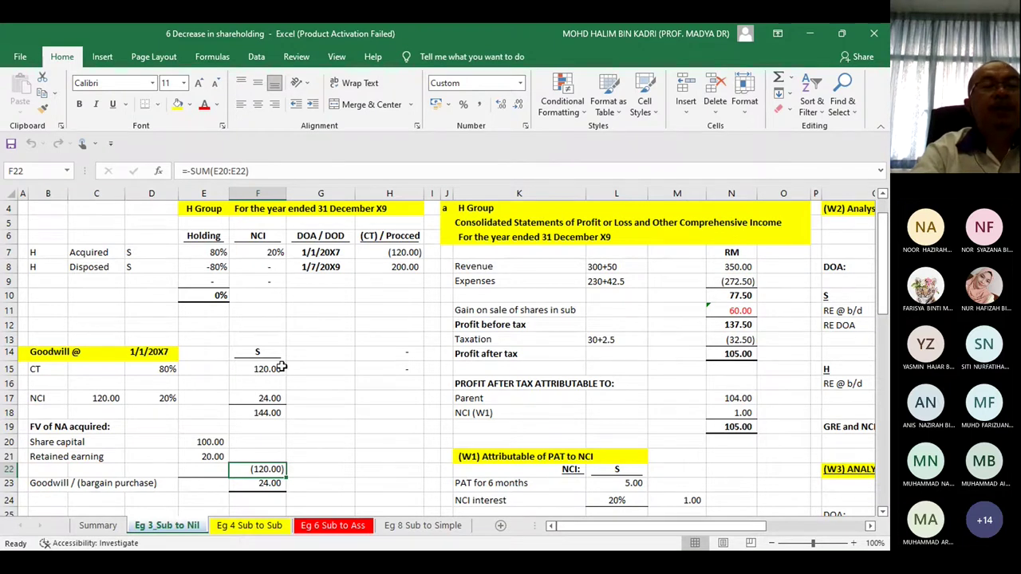
left_click(273, 412)
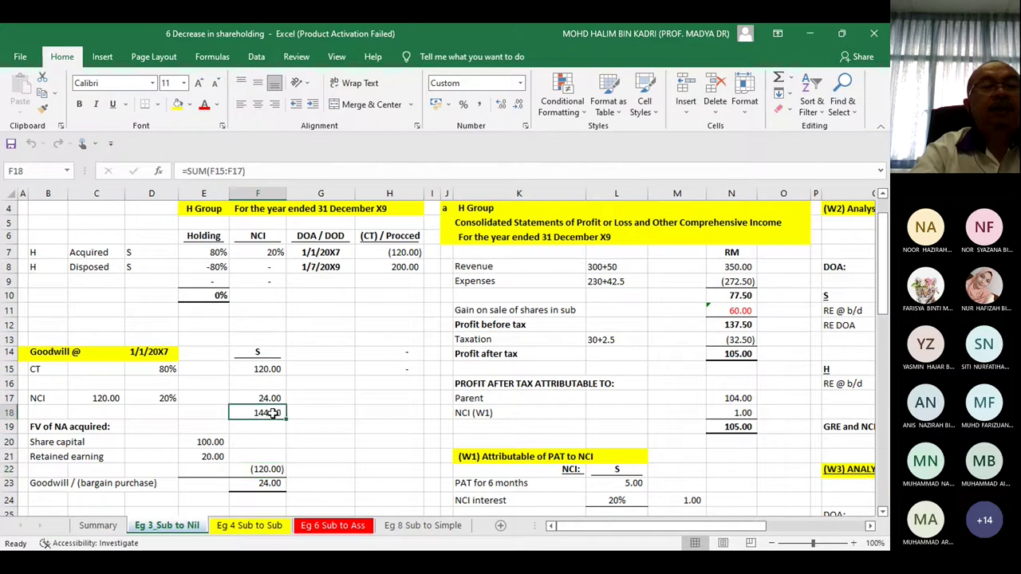
left_click(278, 469)
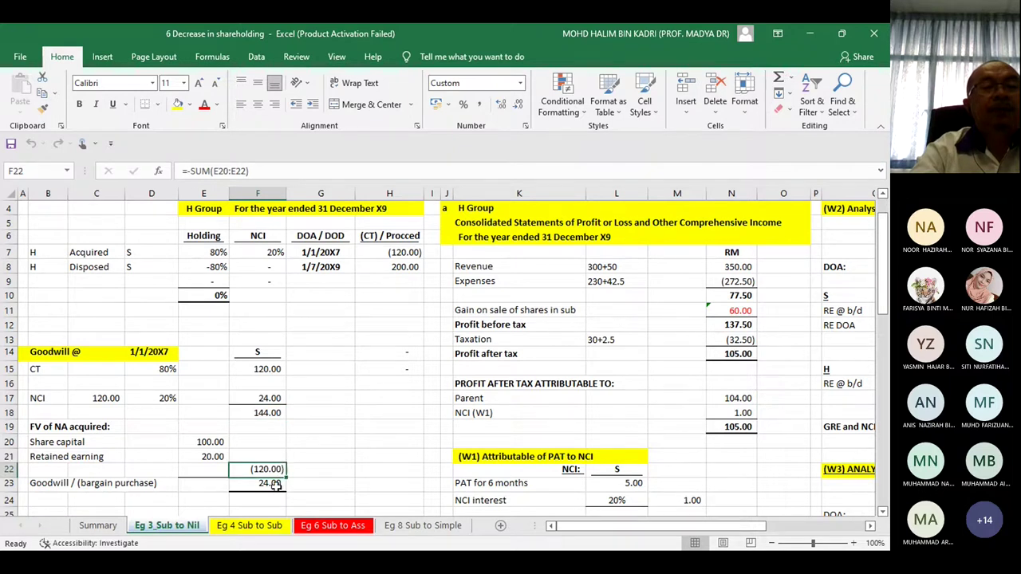
left_click(274, 484)
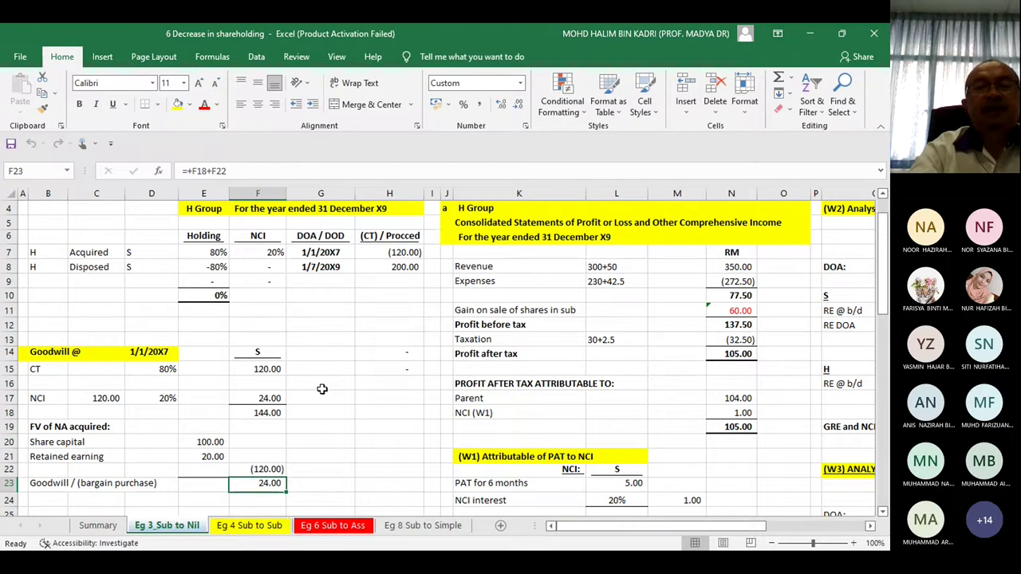
- Examine the proceeds, share capital and retained earning figures in the disposal of shares working dated 1/7/20X9
left_click(461, 396)
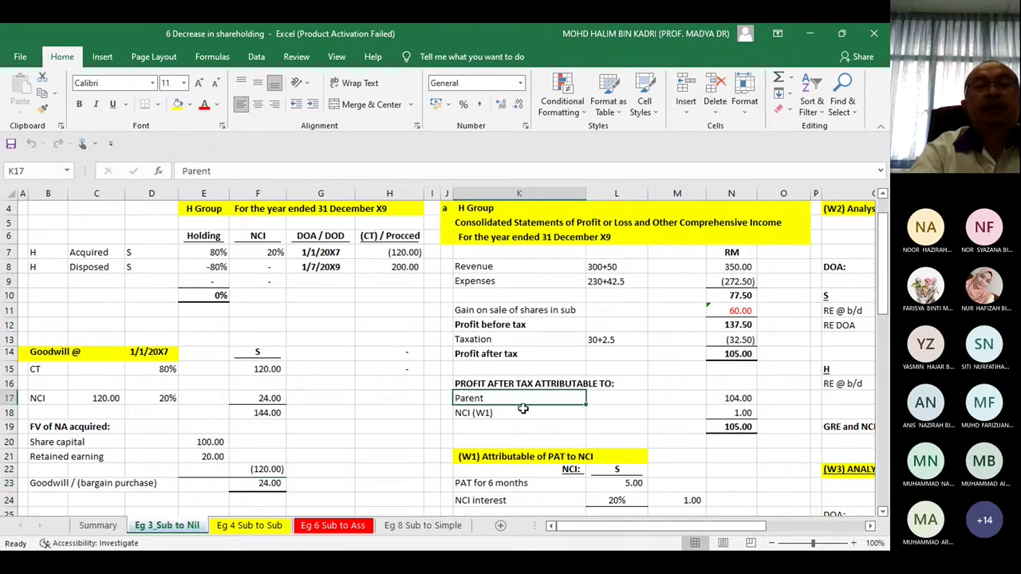
left_click(612, 425)
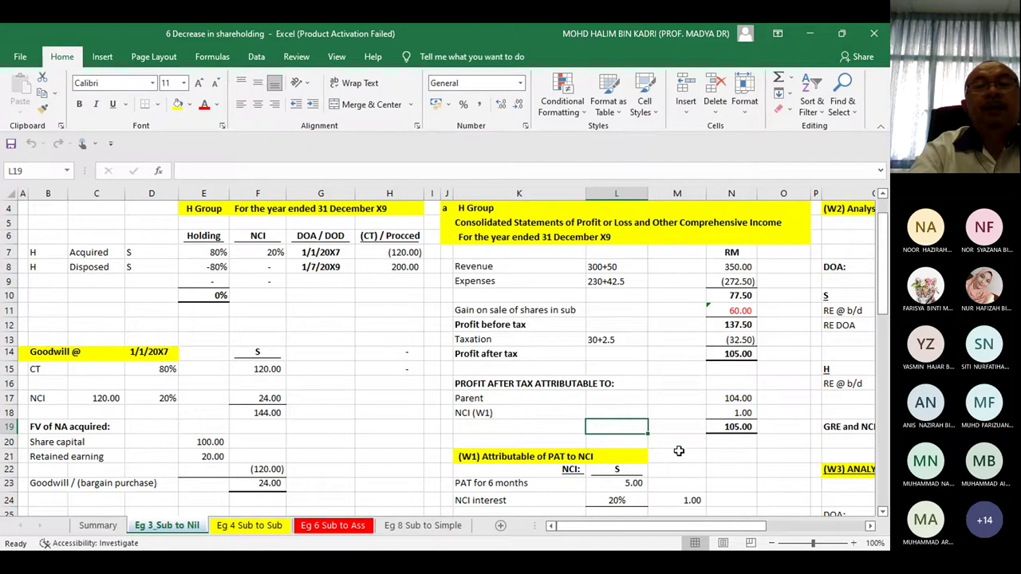
left_click(883, 516)
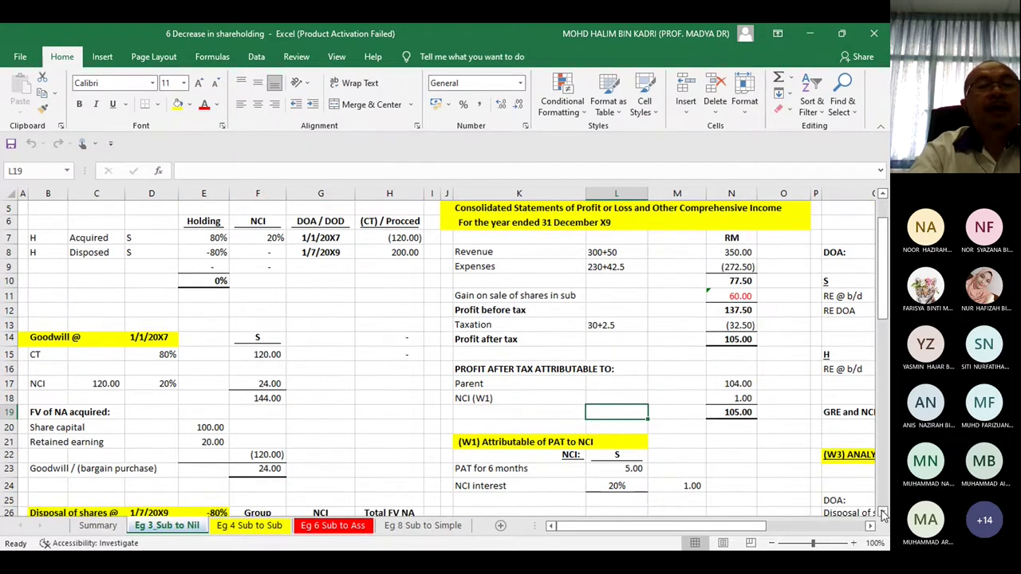
left_click(883, 515)
left_click(883, 516)
left_click(883, 515)
left_click(883, 516)
left_click(883, 516)
left_click(883, 516)
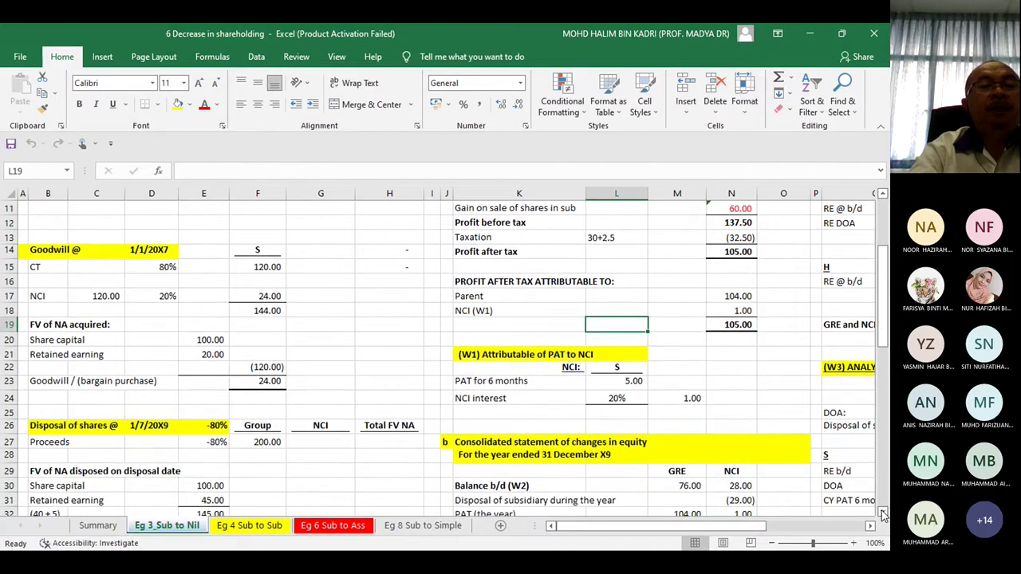
left_click(882, 516)
left_click(883, 516)
left_click(882, 516)
left_click(883, 516)
left_click(883, 516)
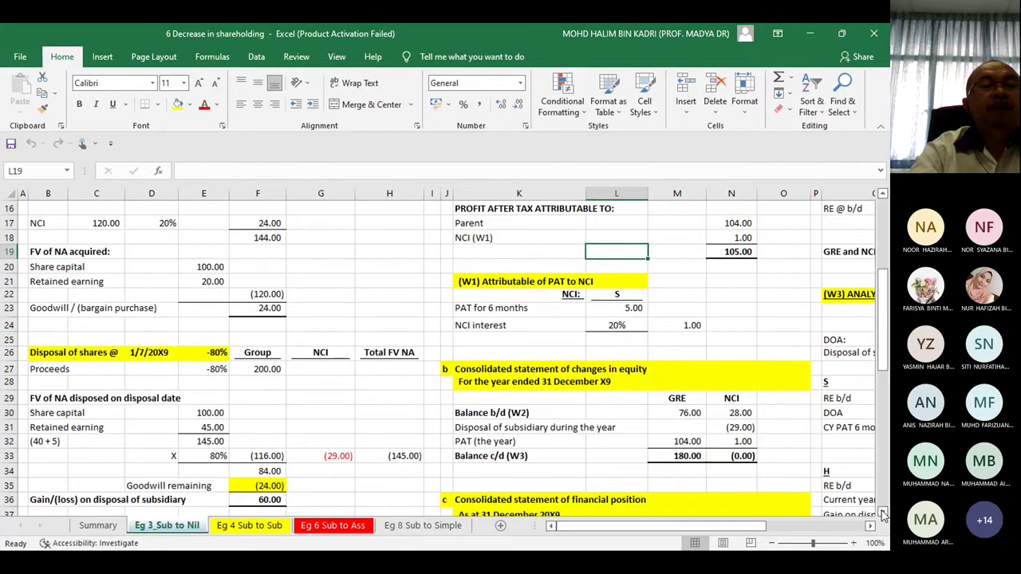
left_click(882, 516)
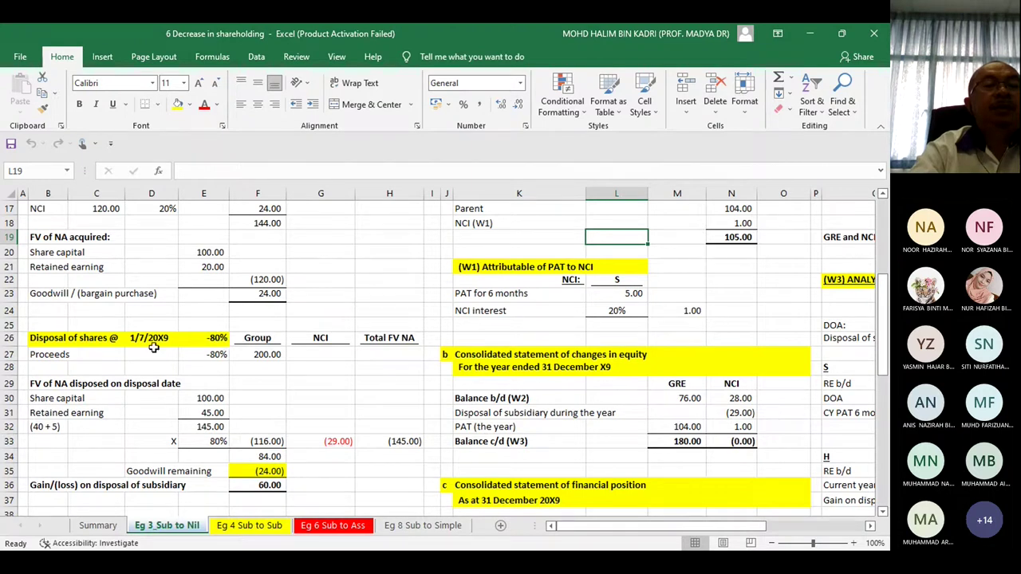
left_click(52, 354)
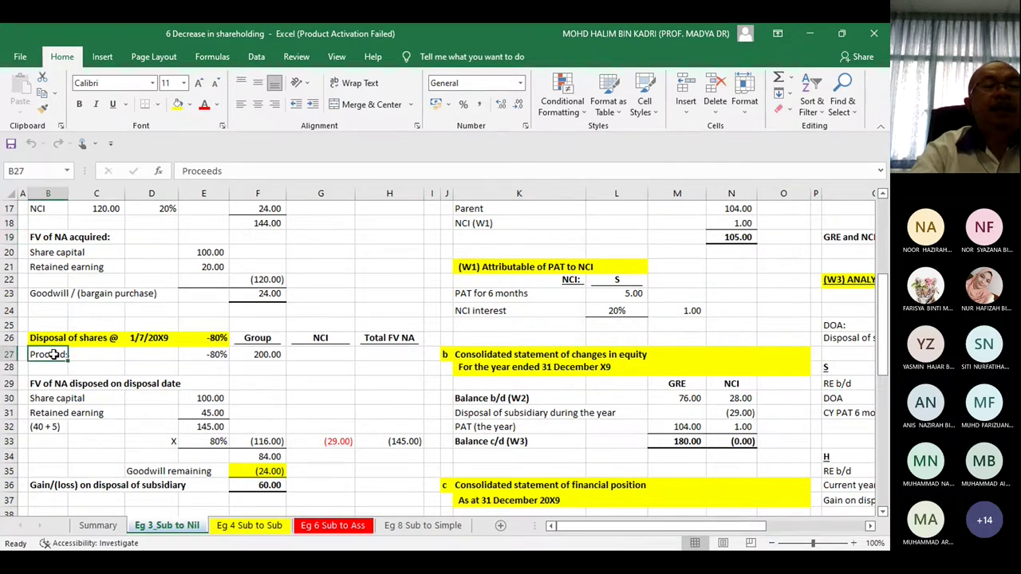
left_click(267, 354)
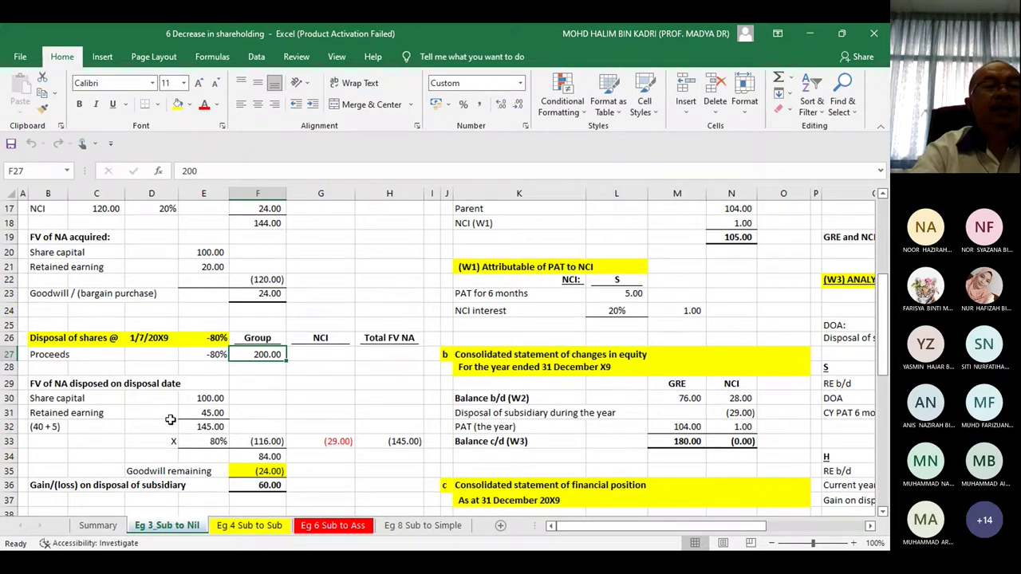
left_click(210, 399)
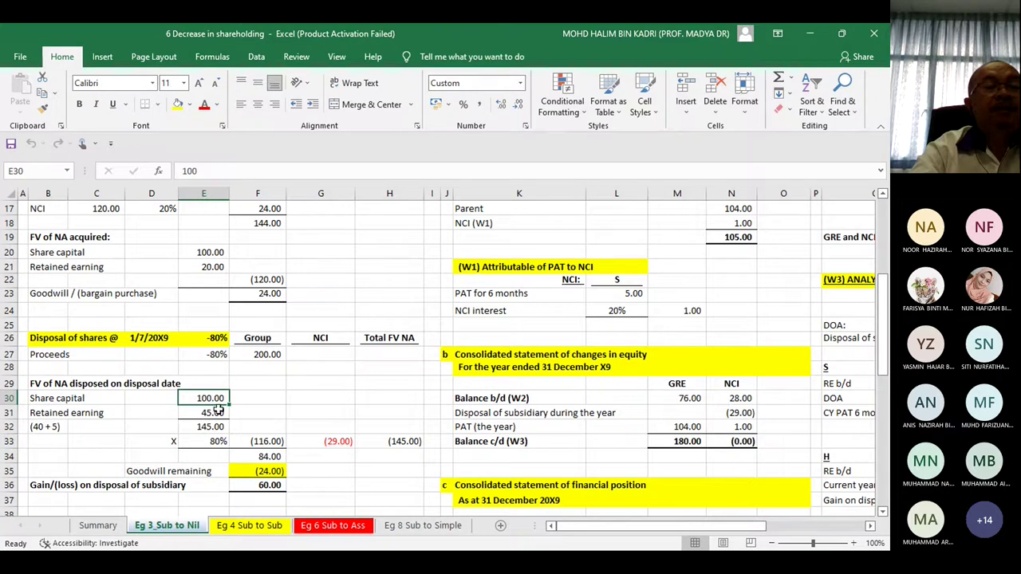
left_click(217, 410)
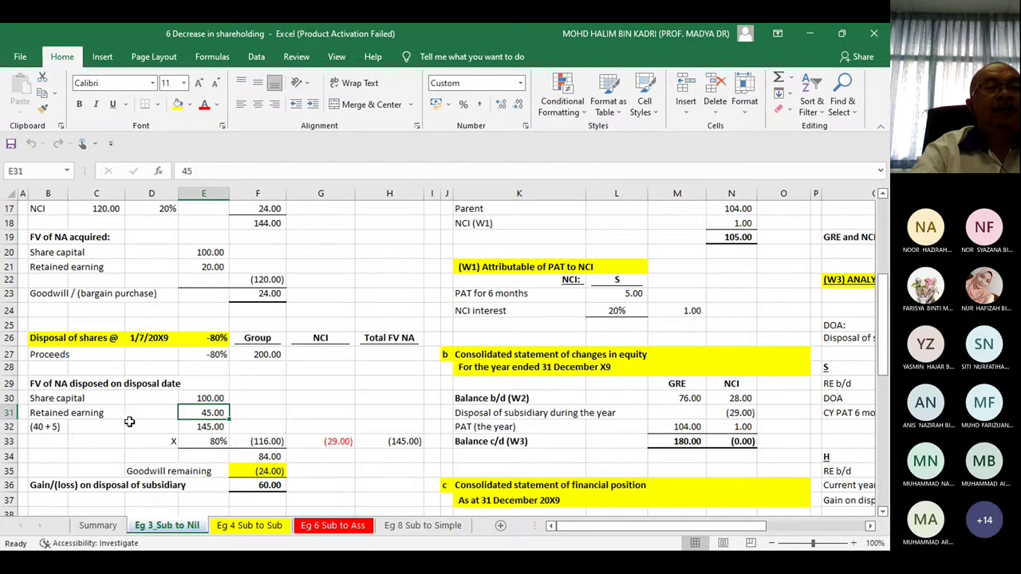
- Examine the group's 80% share of net assets disposed, the goodwill remaining and the gain on disposal formulas
left_click(212, 426)
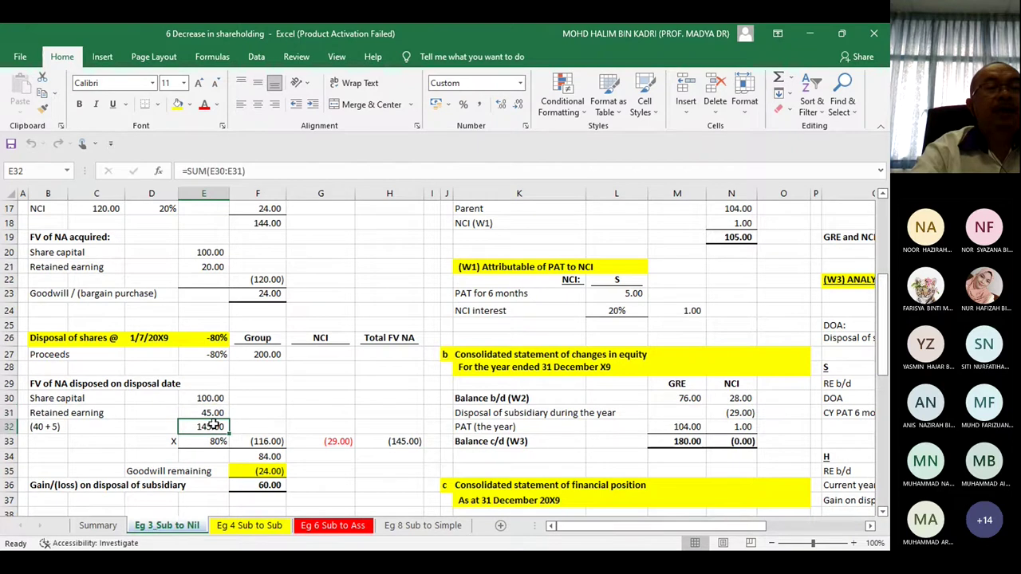
left_click(215, 444)
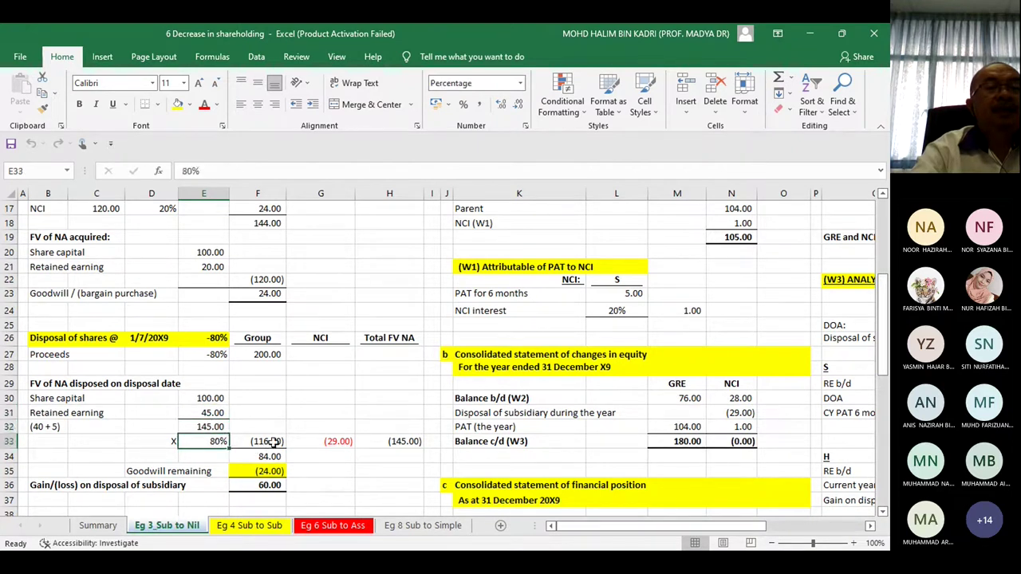
left_click(273, 441)
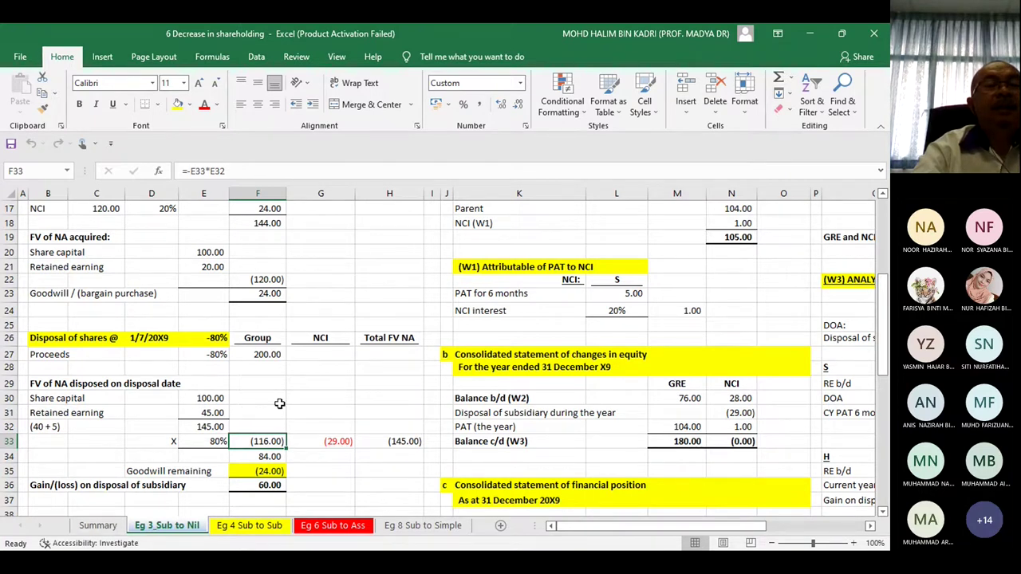
left_click(271, 457)
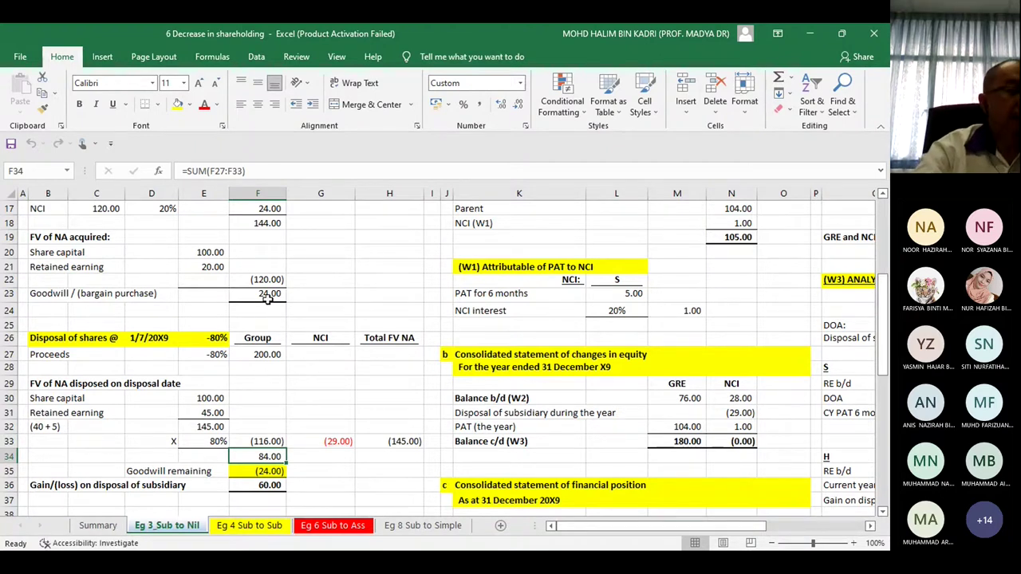
left_click(275, 470)
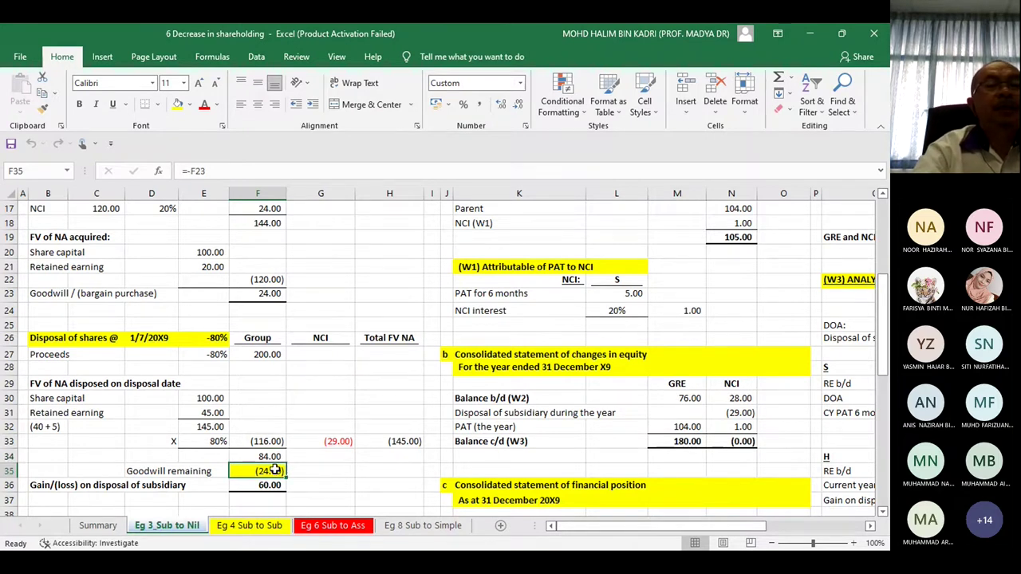
left_click(271, 485)
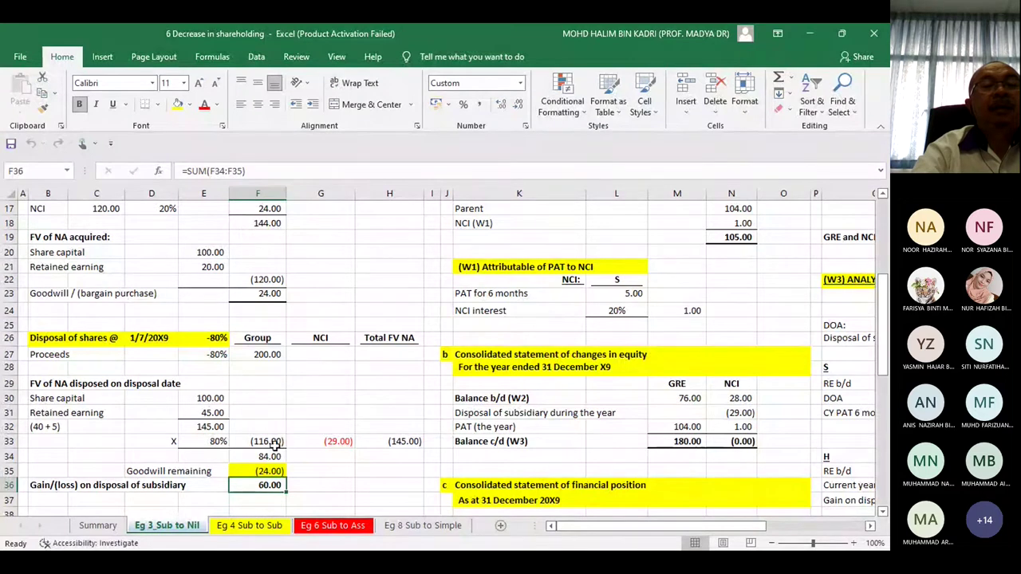
- Compare the NCI and Total FV NA figures with the disposal percentage, and check the gain on disposal formula again
left_click(339, 443)
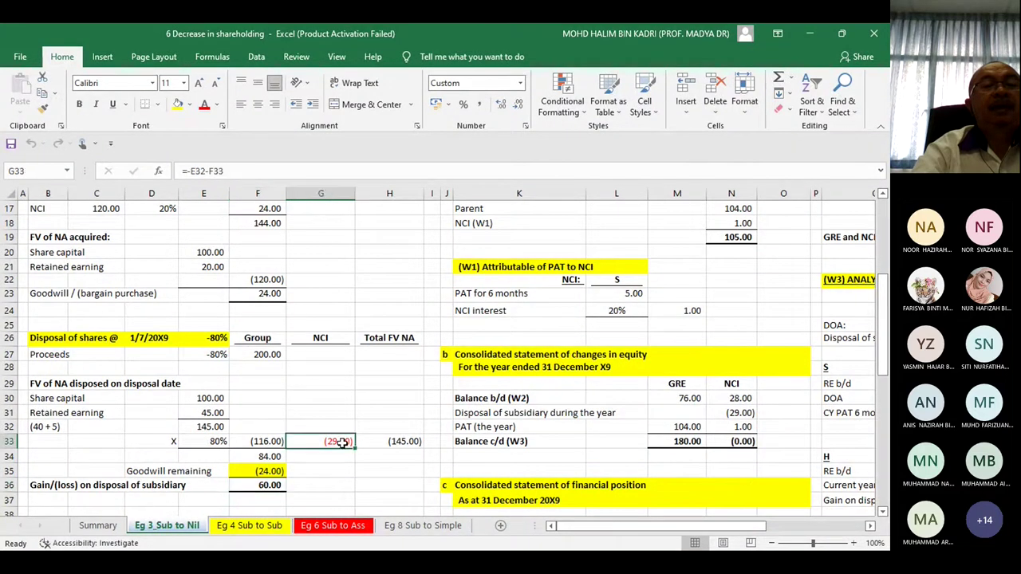
left_click(406, 444)
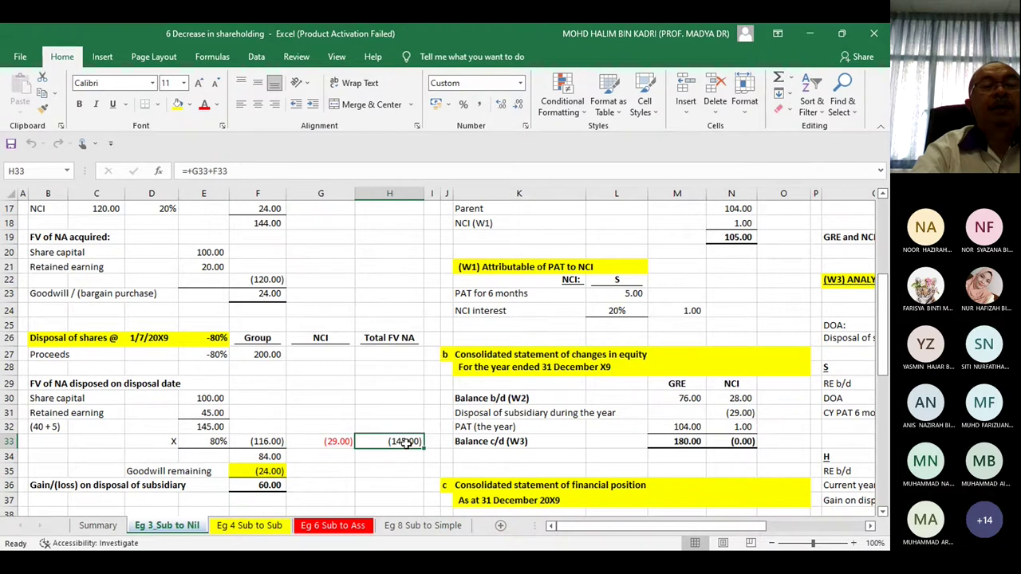
left_click(332, 442)
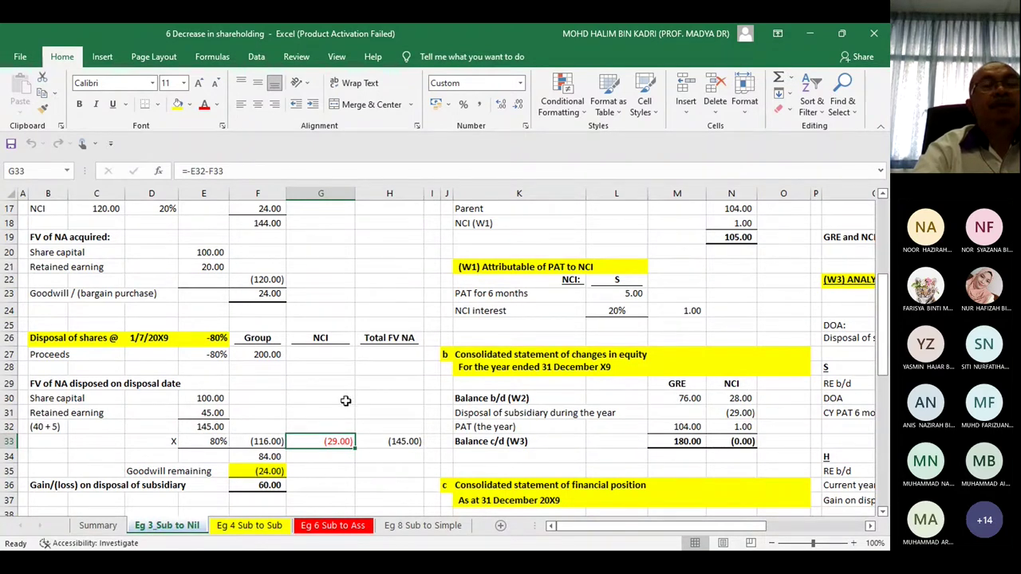
left_click(326, 339)
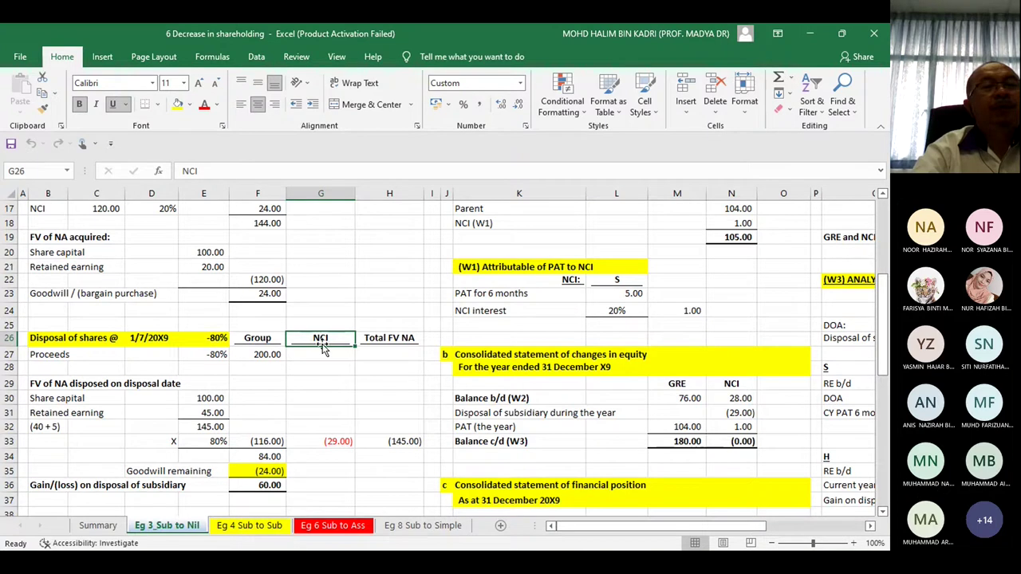
left_click(213, 338)
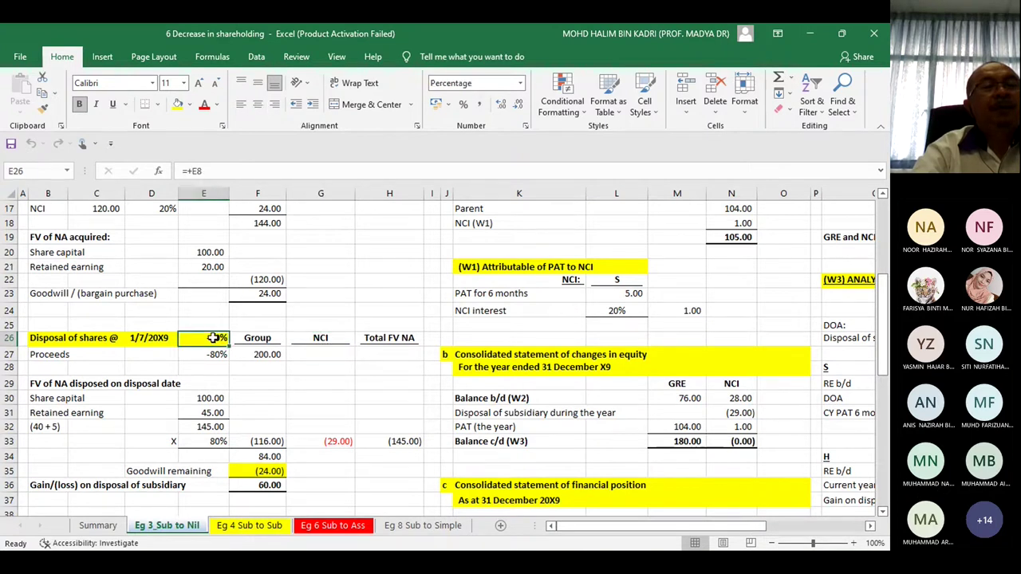
left_click(317, 338)
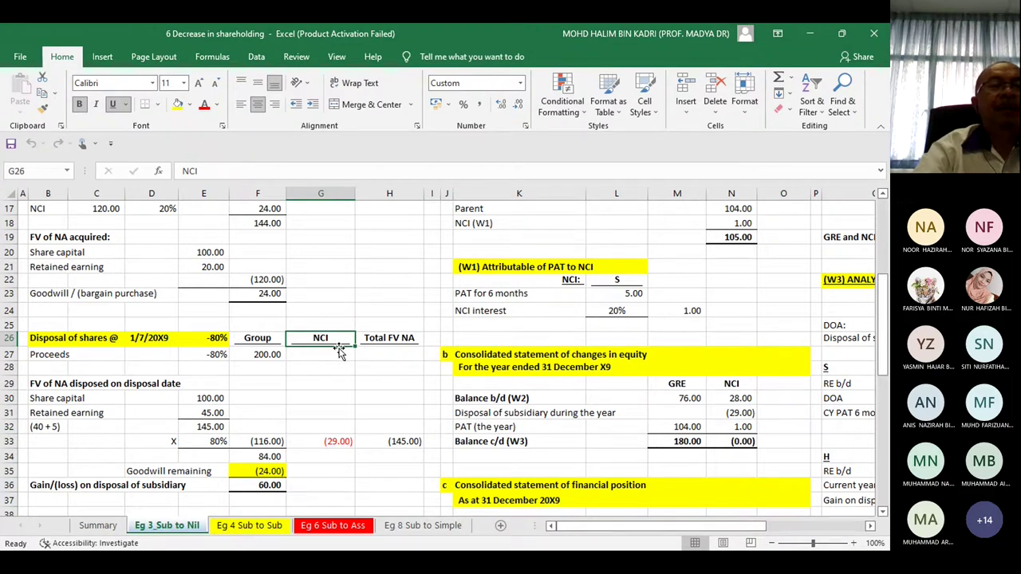
left_click(341, 441)
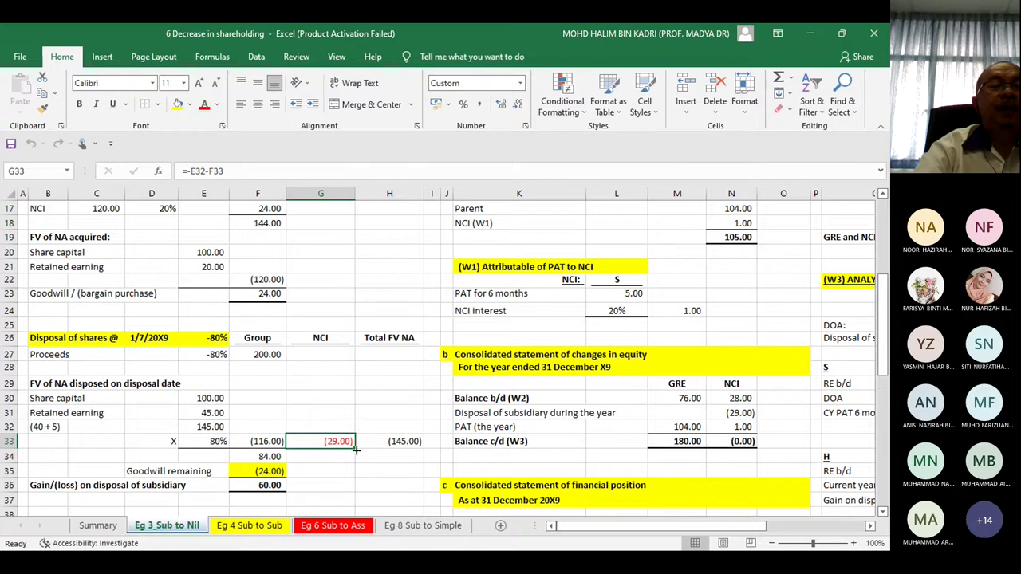
left_click(275, 486)
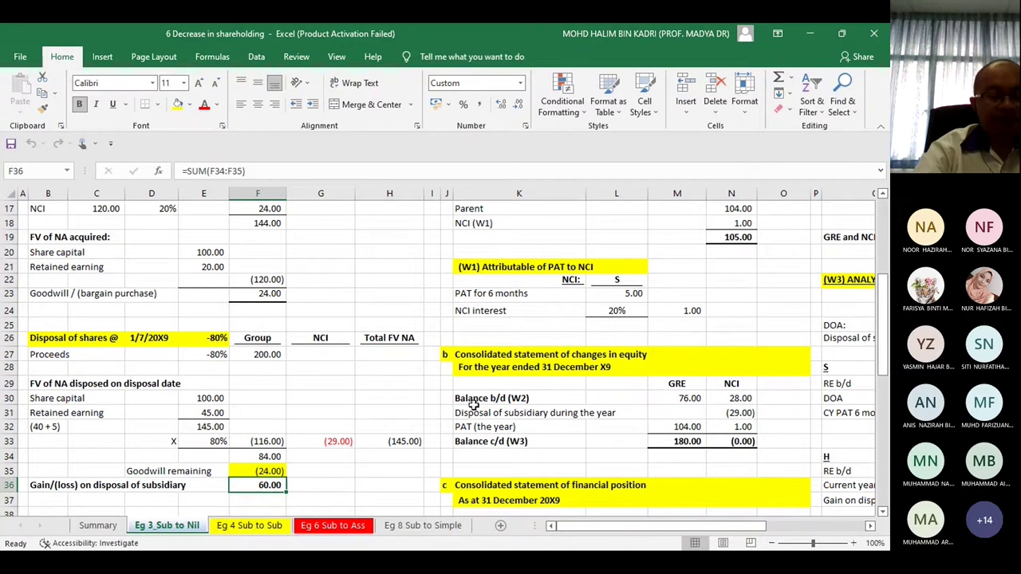
- Return to row 1 and bring the full (W2) Analysis of financial statements @ b/d working into view
left_click(541, 268)
key("Up")
key("Up")
key("Up")
key("Up")
key("Up")
key("Up")
key("Up")
key("Up")
key("Up")
key("Up")
key("Up")
key("Up")
key("Up")
key("Up")
key("Up")
key("Up")
key("Up")
key("Up")
key("Up")
key("Up")
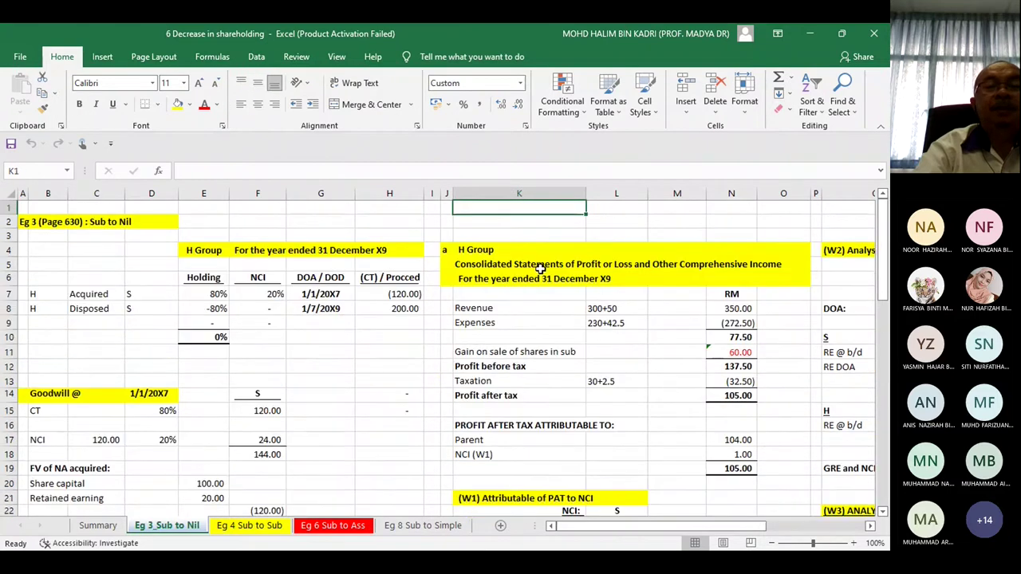
key("Right")
key("Right")
key("Right")
key("Right")
key("Right")
key("Right")
key("Right")
key("Right")
key("Right")
key("Right")
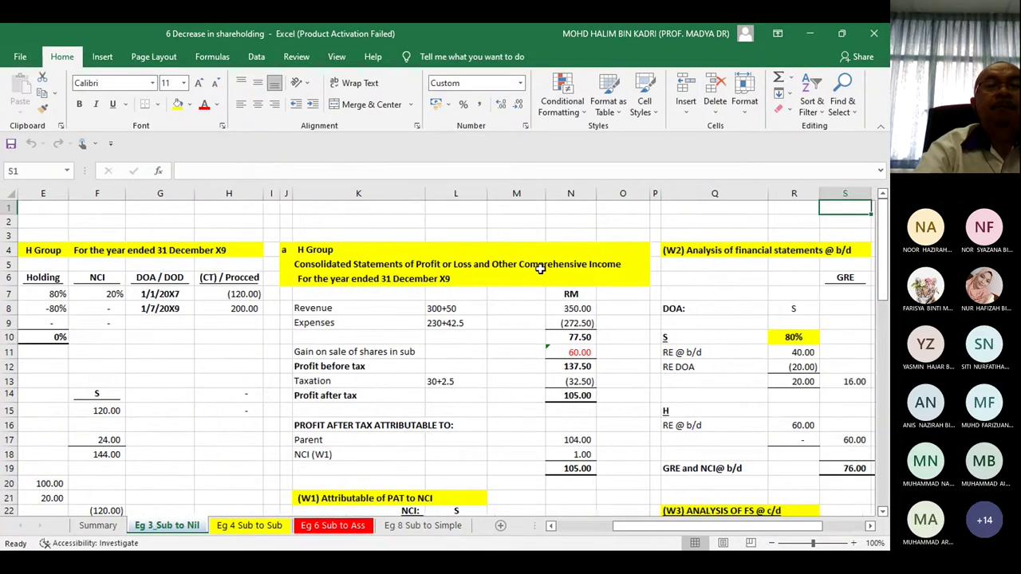
key("Right")
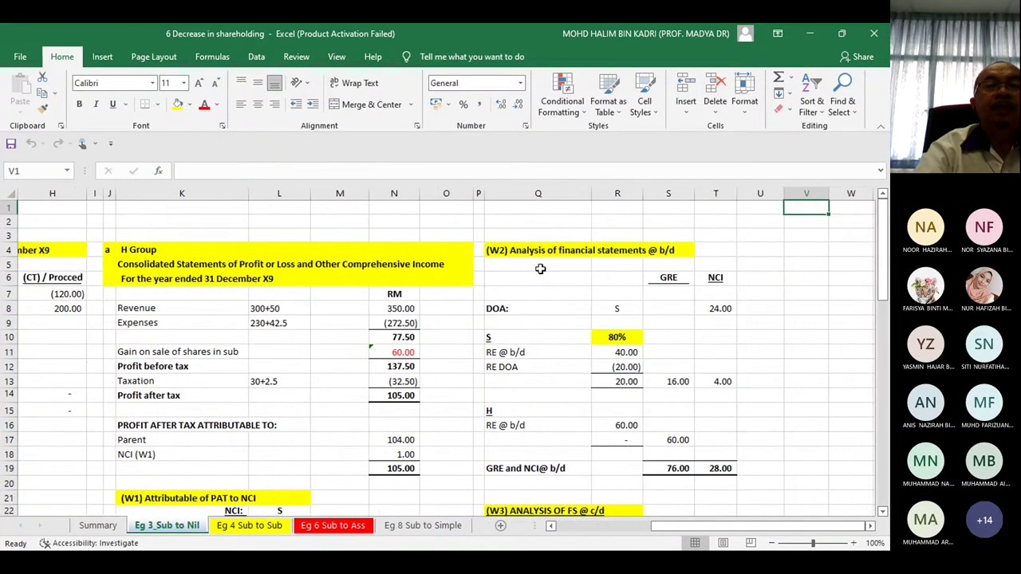
- Examine the DOA row of the W2 analysis, including the NCI figure's link to the goodwill working
key("Down")
key("Down")
key("Down")
key("Down")
key("Down")
key("Down")
key("Down")
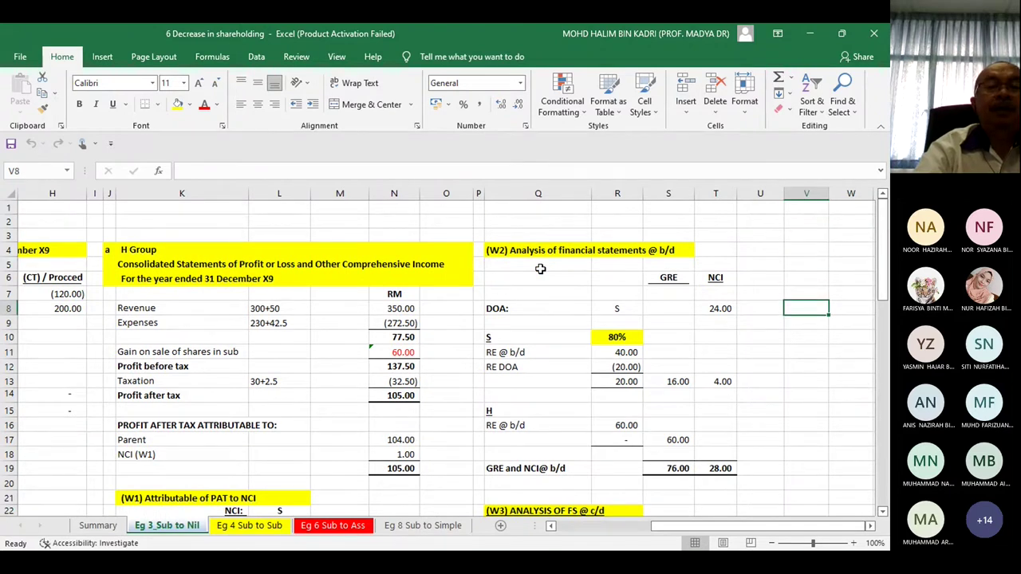
key("Left")
key("Left")
key("Left")
key("Left")
key("Left")
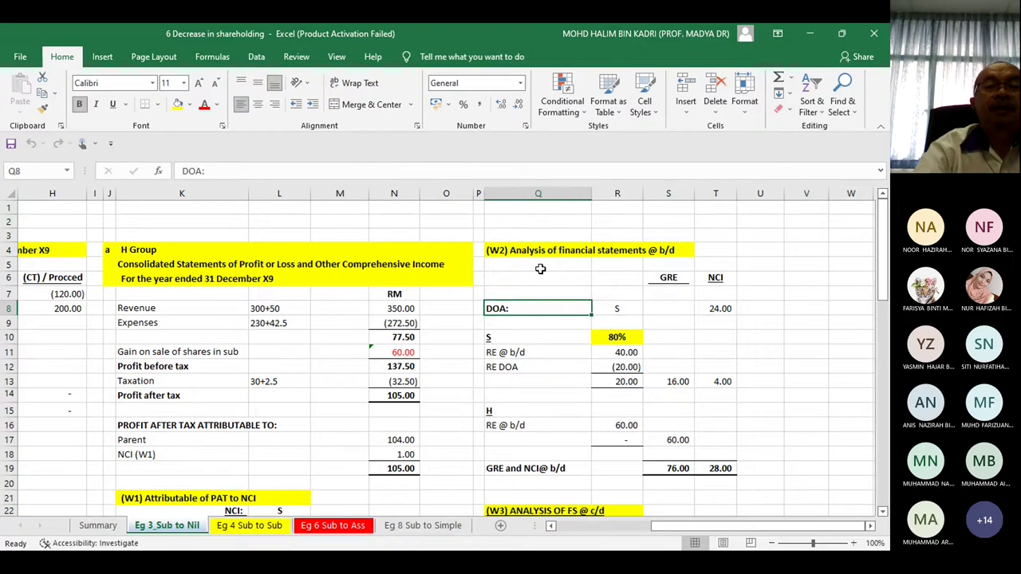
key("Right")
key("Right")
key("Right")
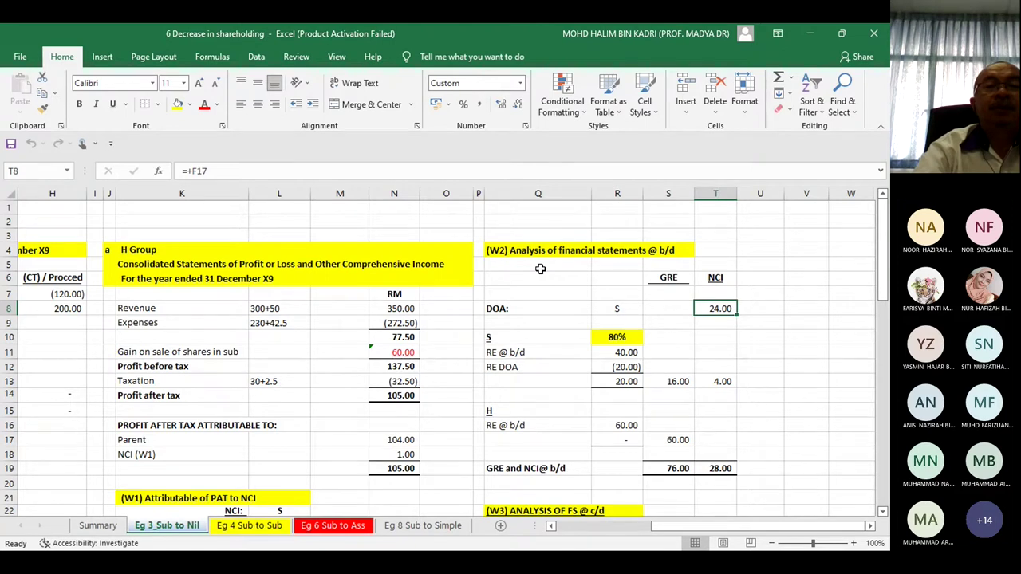
key("Left")
key("Left")
key("Left")
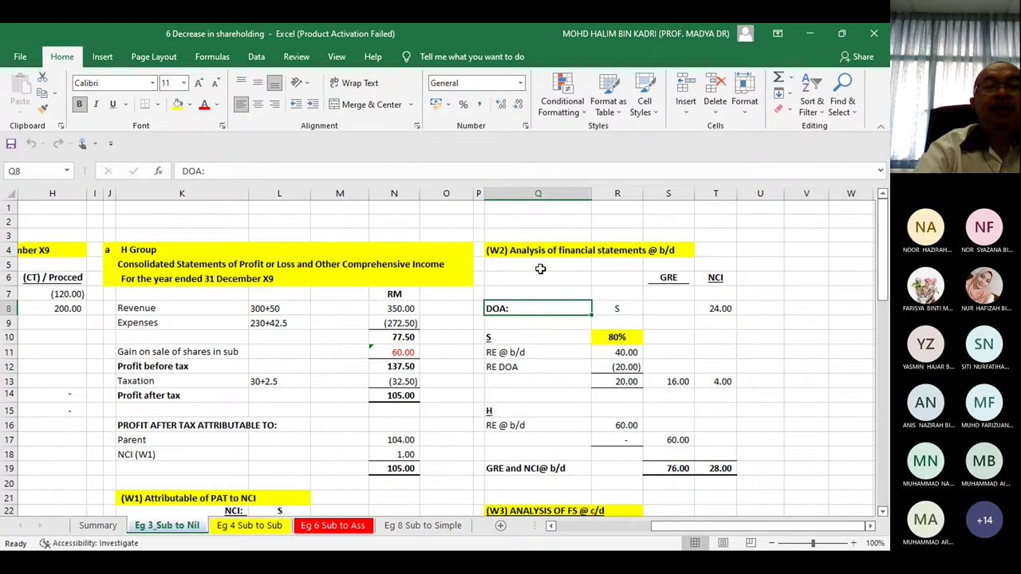
- Examine subsidiary S's retained earnings at b/d and DOA in W2 and their split between GRE and NCI
key("Down")
key("Down")
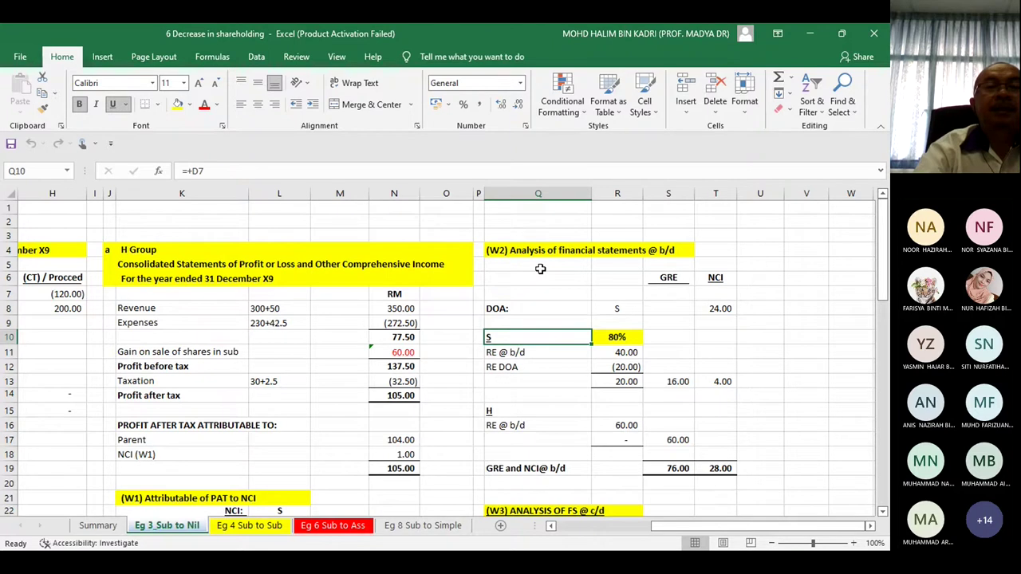
key("Down")
key("Right")
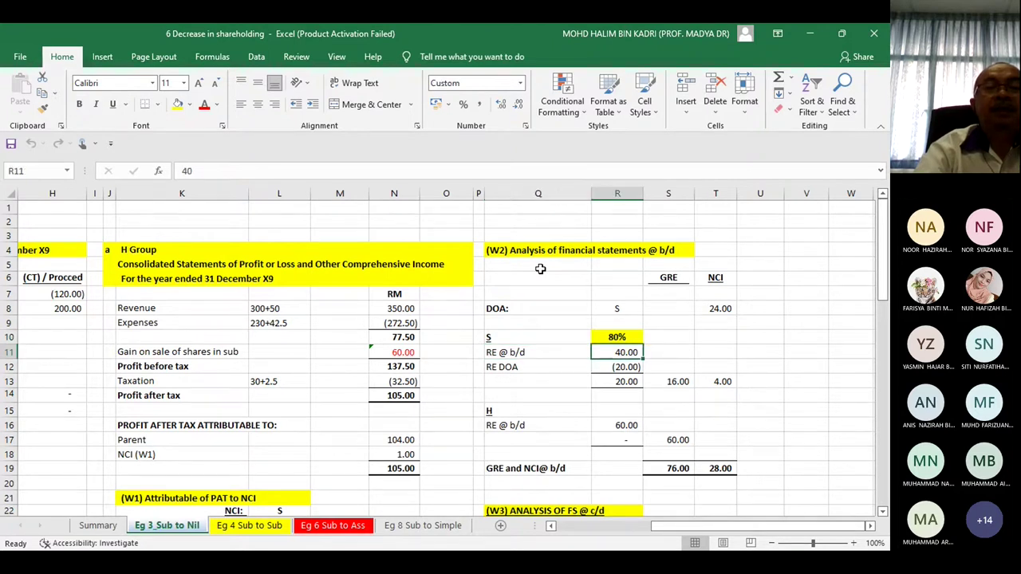
key("Down")
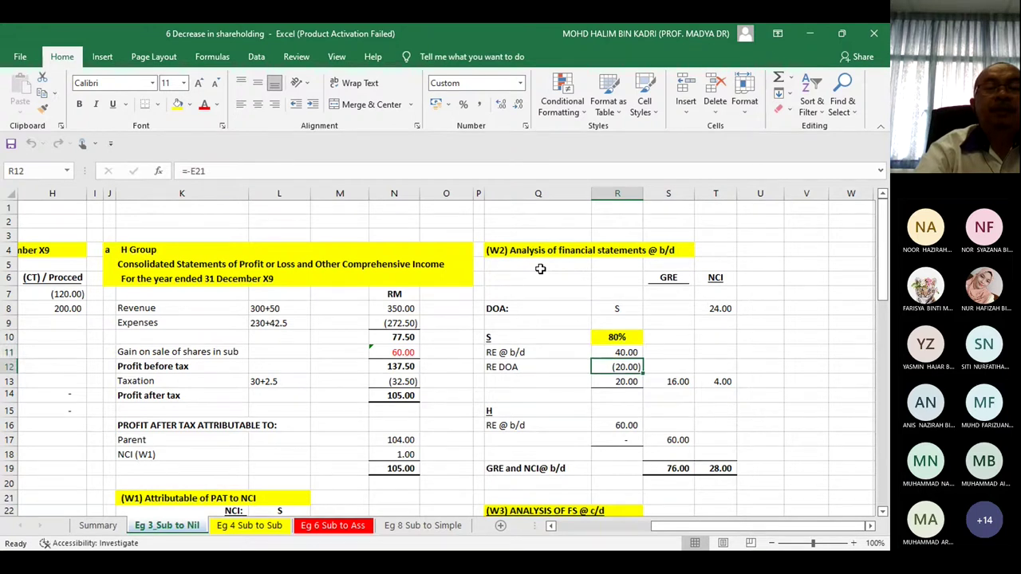
key("Down")
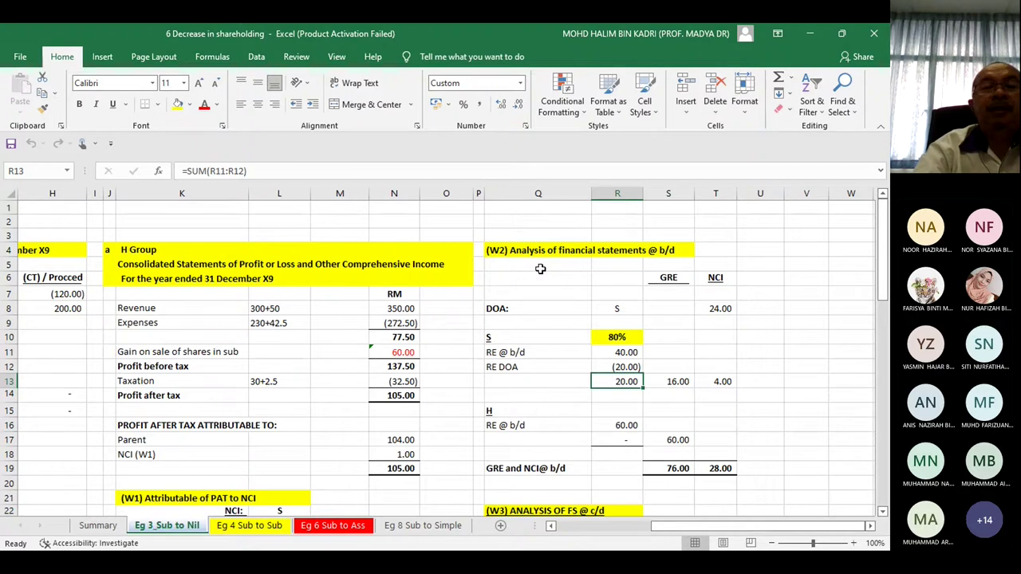
key("Right")
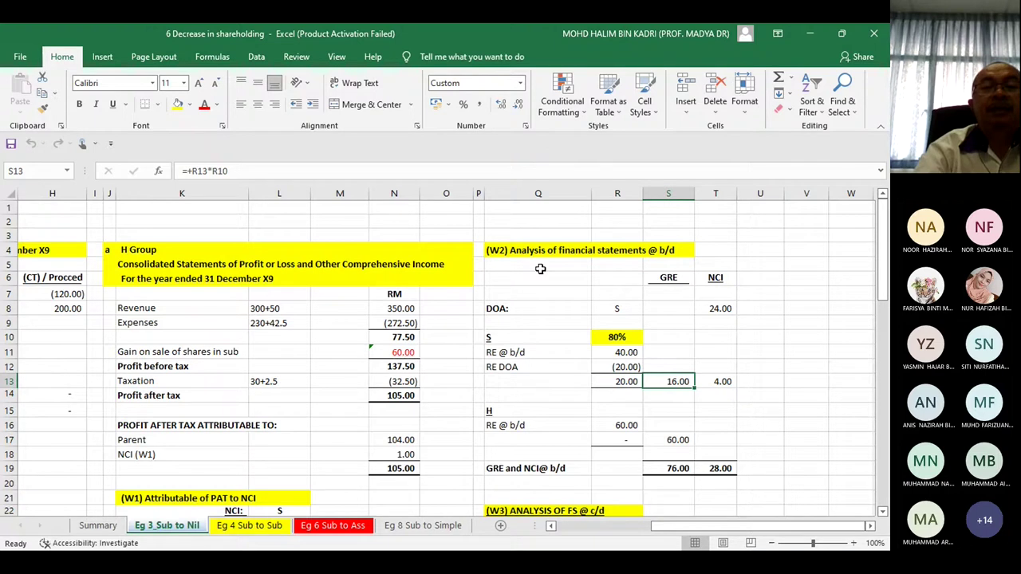
key("Right")
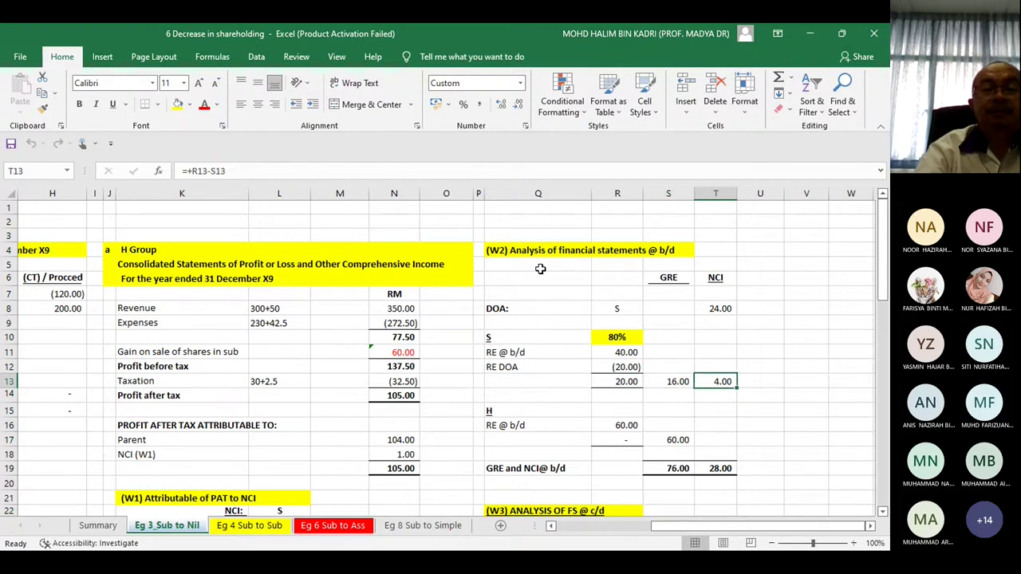
key("Left")
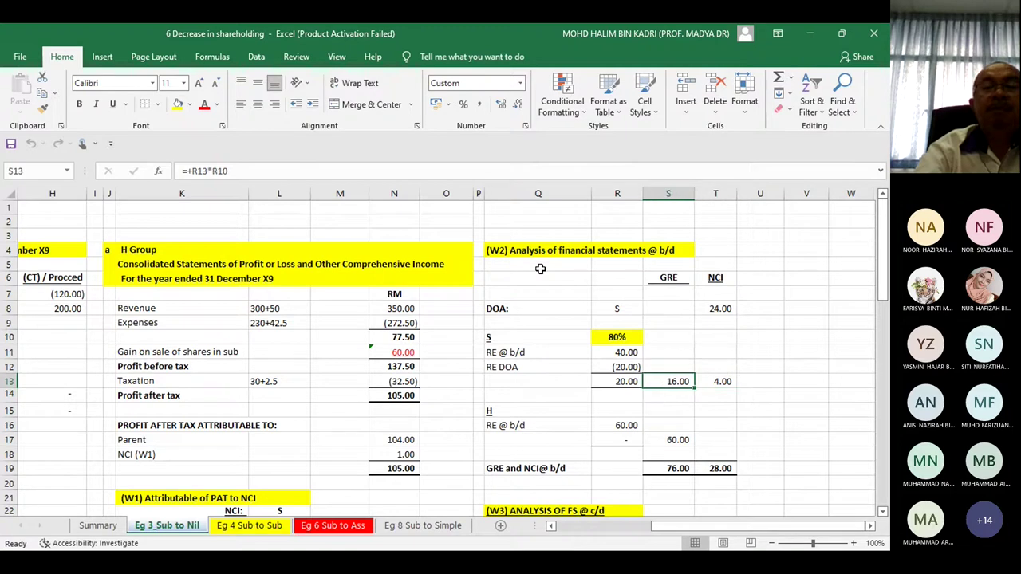
key("Right")
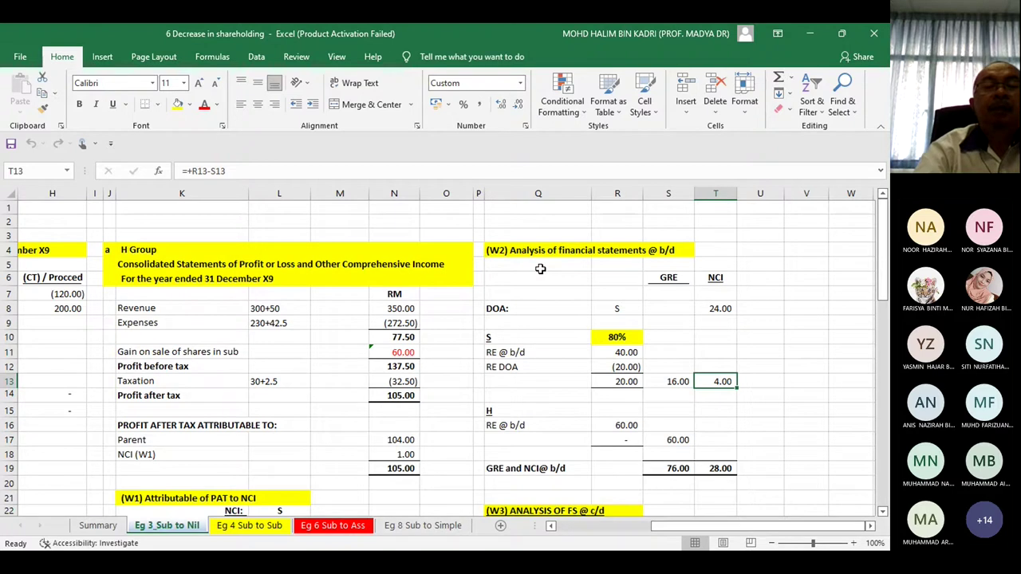
- Examine parent H's retained earnings at b/d in W2 and the GRE and NCI total formulas
key("Down")
key("Down")
key("Down")
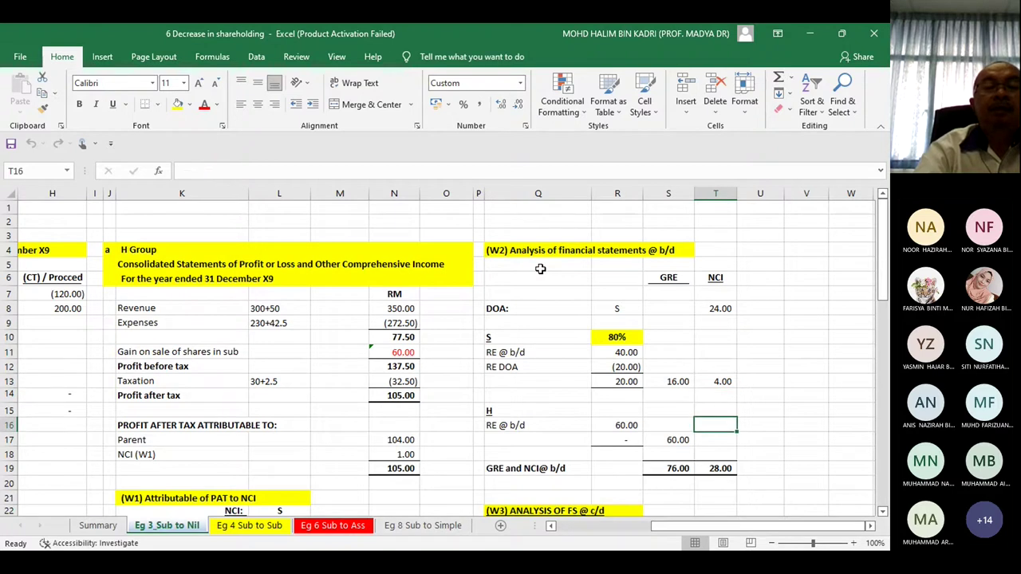
key("Left")
key("Left")
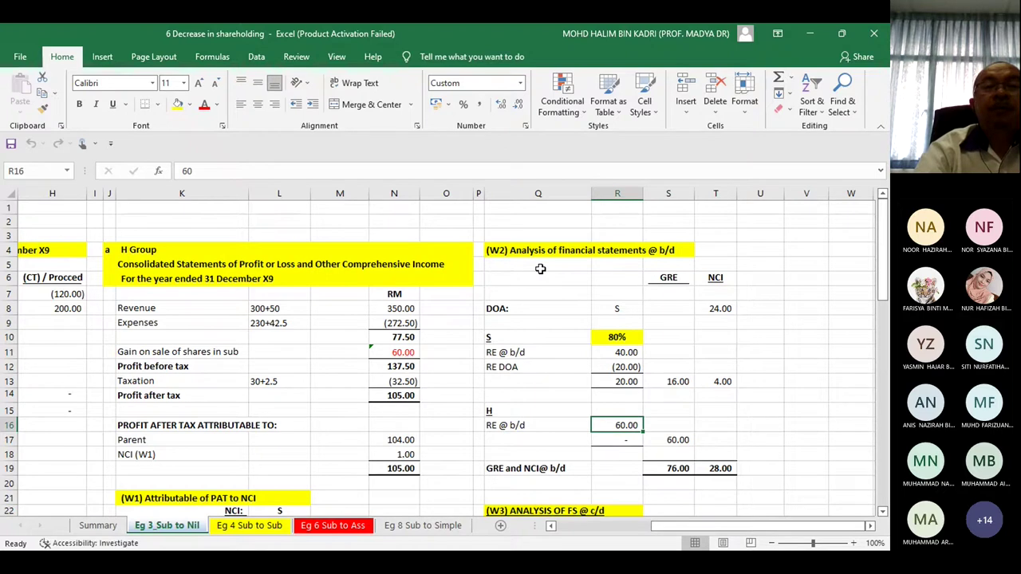
key("Right")
key("Down")
key("Down")
key("Down")
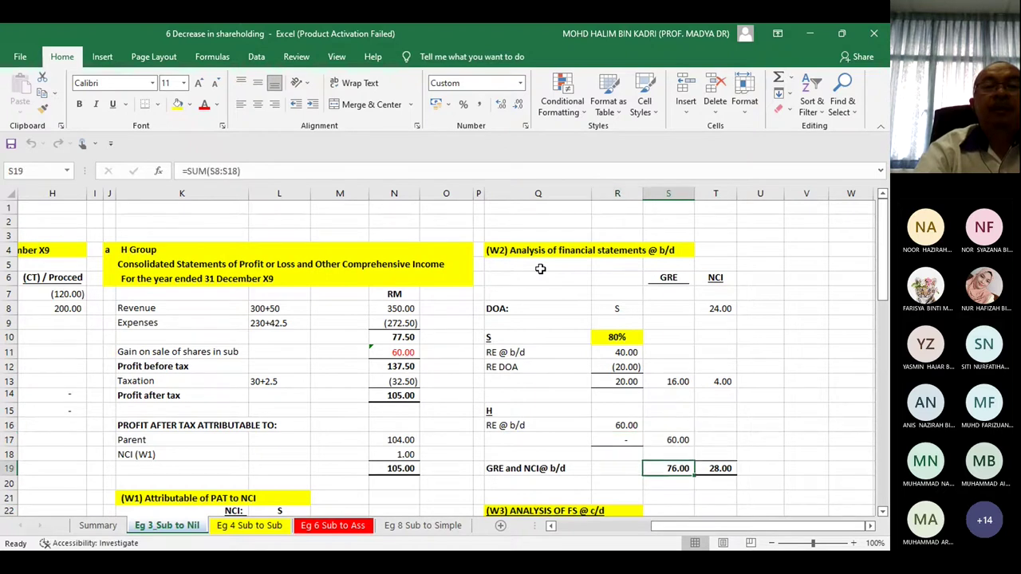
key("Right")
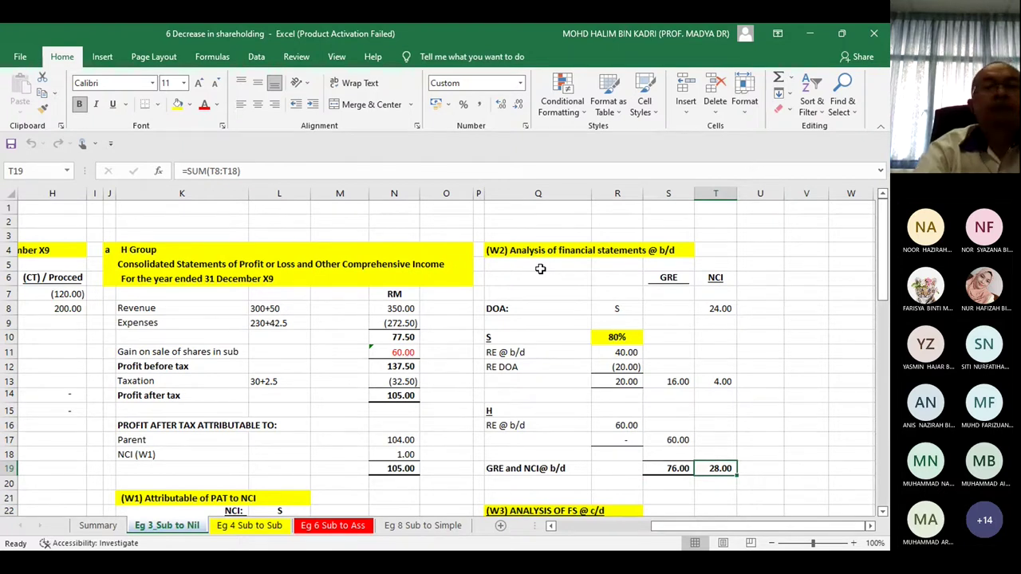
- Examine the DOA and Disposal of subsidiary rows of the (W3) ANALYSIS OF FS @ c/d working and the cell links behind their NCI figures
key("Down")
key("Down")
key("Down")
scroll(540, 268, "down", 1)
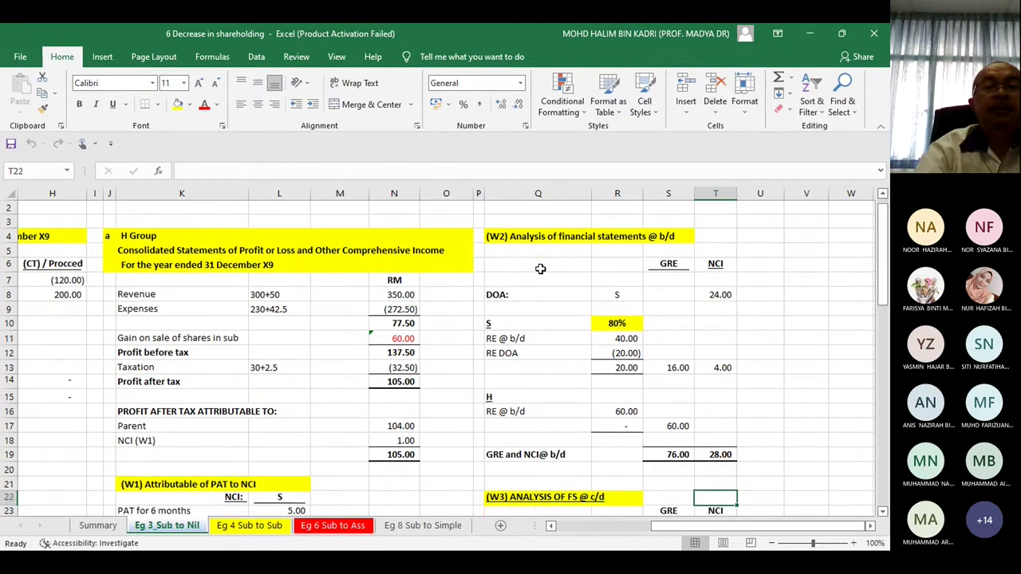
key("Down")
key("Down")
key("Down")
key("Down")
key("Down")
key("Down")
key("Down")
key("Down")
key("Down")
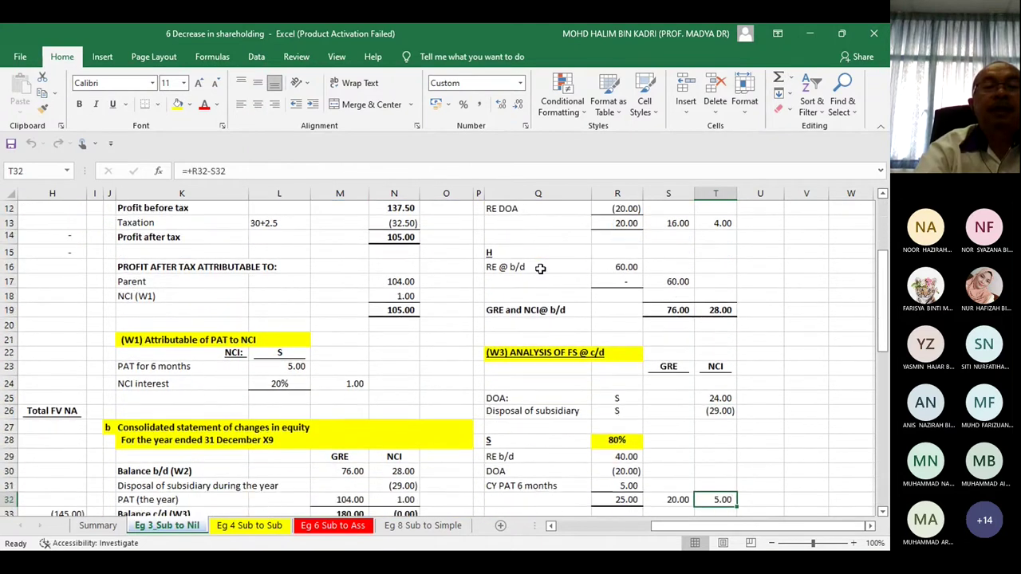
key("Down")
key("Down")
key("Down")
key("Down")
key("Down")
key("Down")
key("Down")
key("Down")
key("Down")
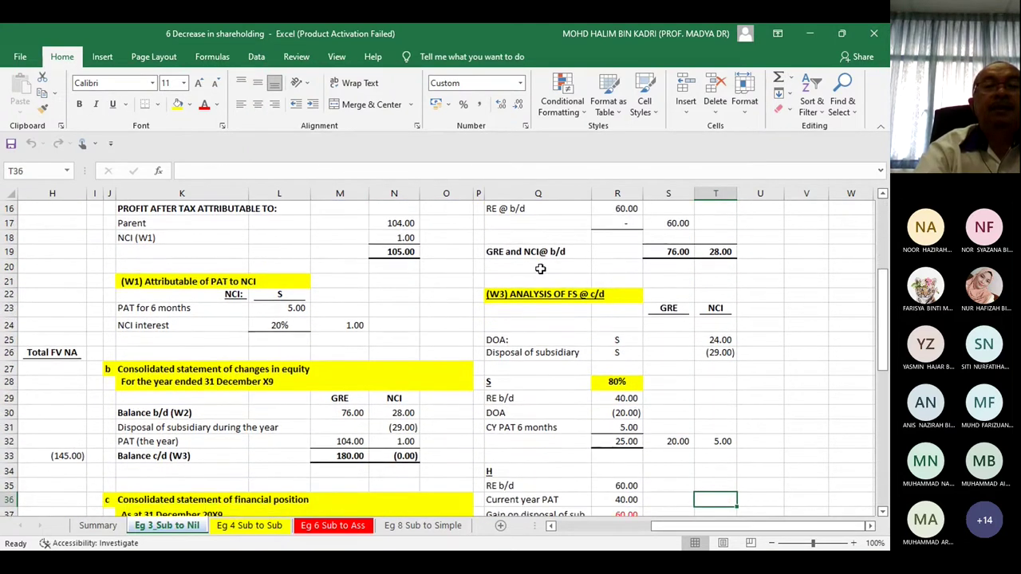
key("Down")
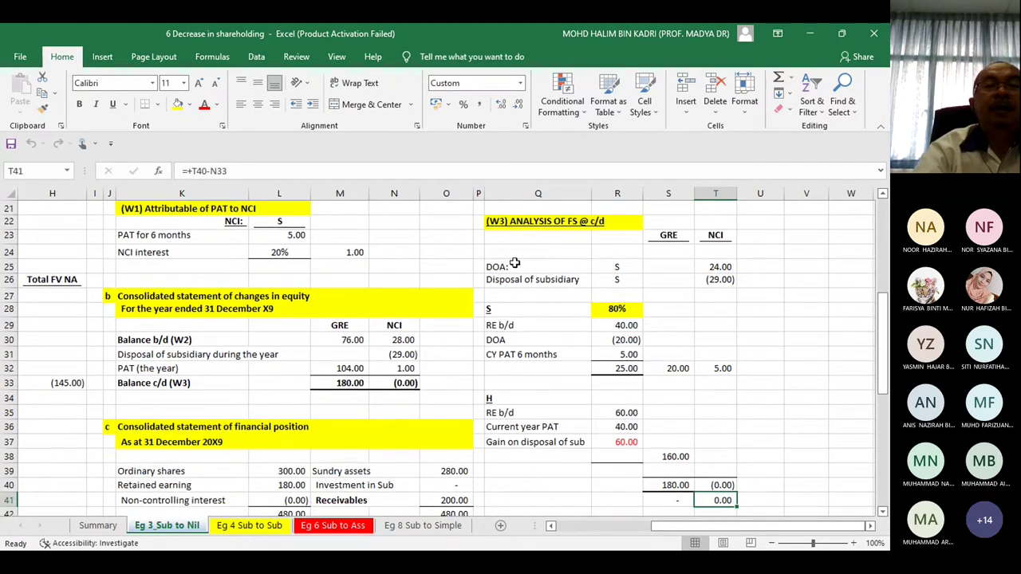
left_click(714, 267)
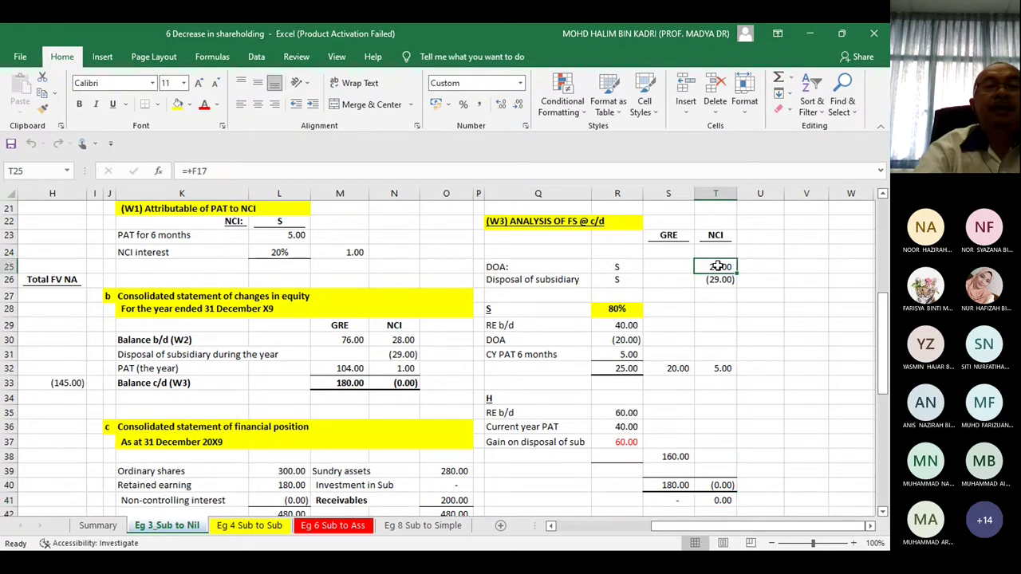
left_click(533, 280)
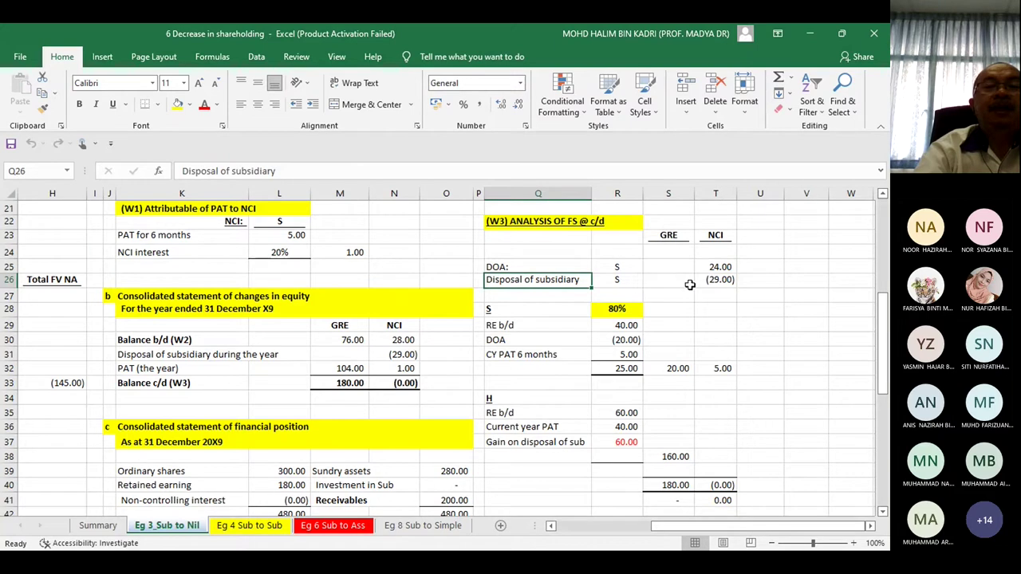
left_click(721, 281)
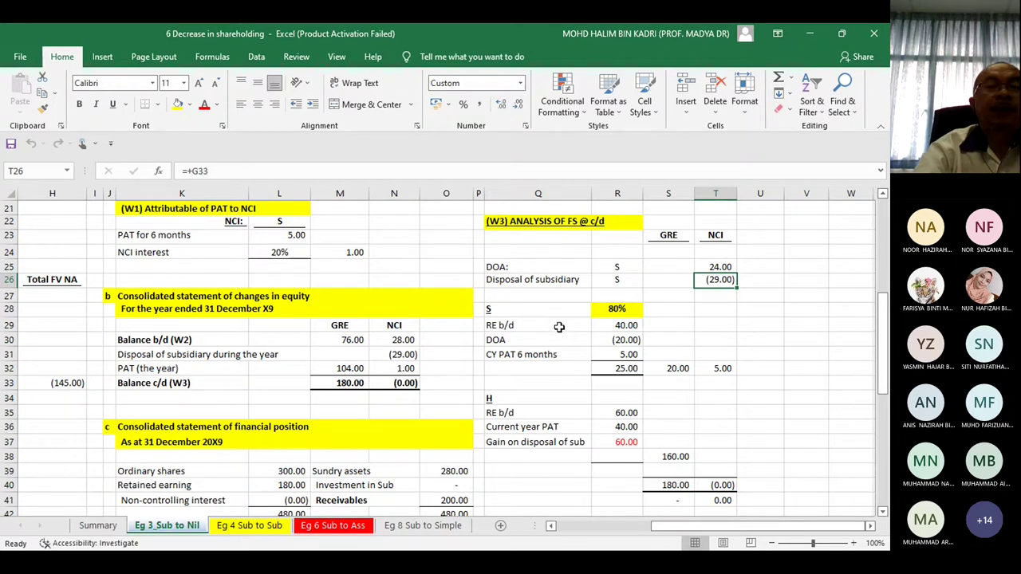
- Examine subsidiary S's six-month current-year PAT and retained earnings total in W3, and the formulas splitting that total between GRE and NCI
left_click(633, 353)
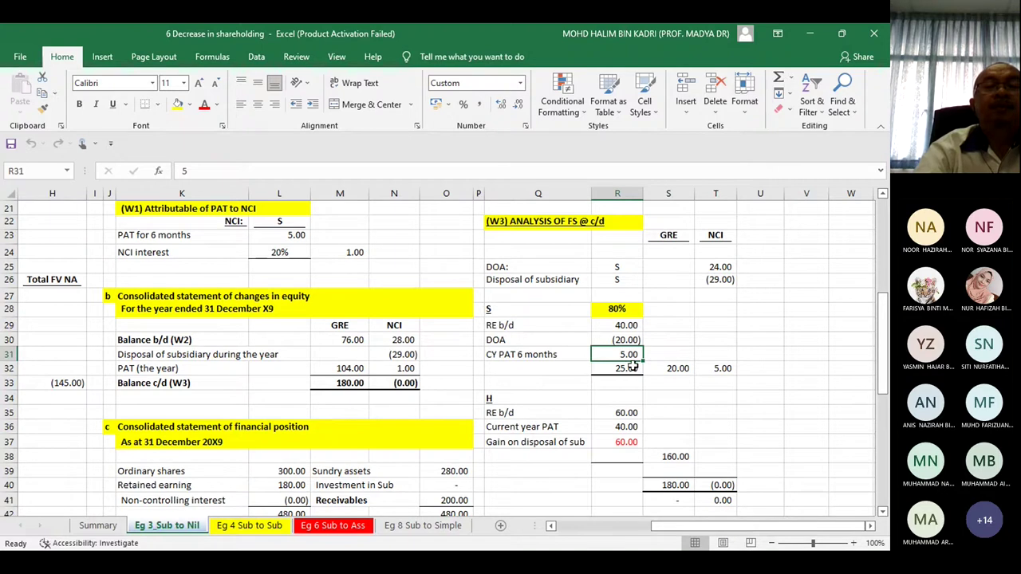
left_click(632, 366)
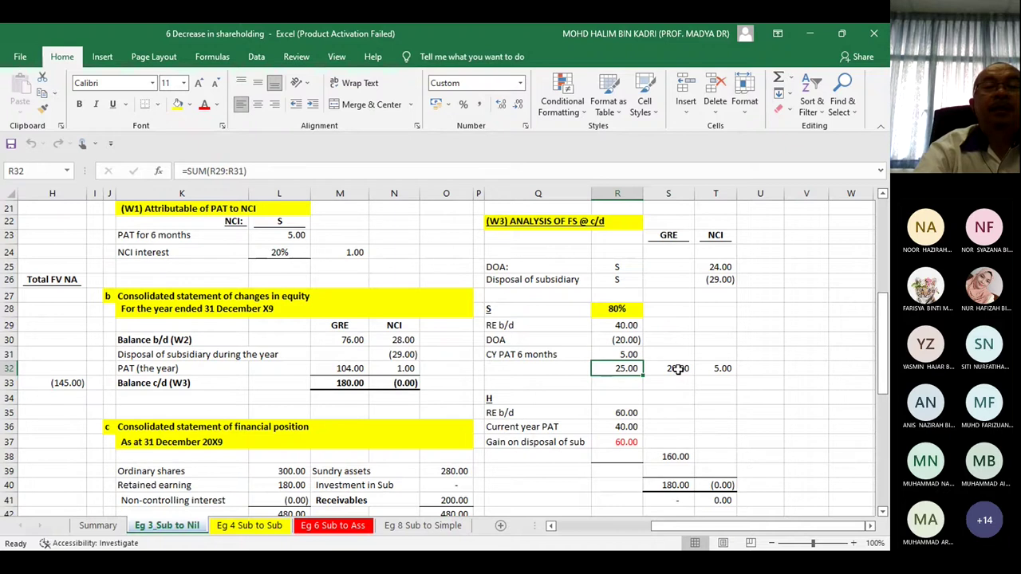
left_click(678, 369)
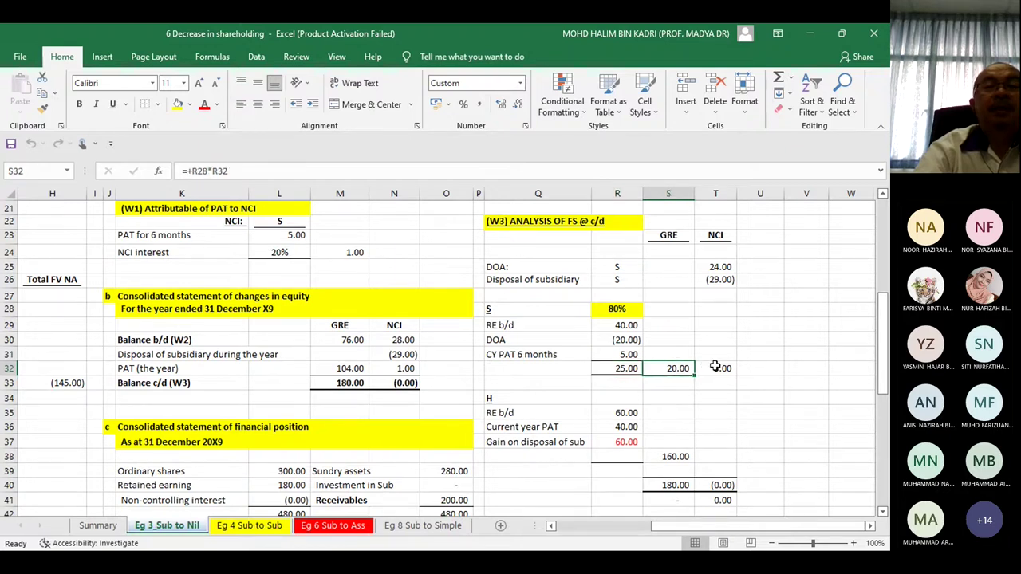
left_click(726, 368)
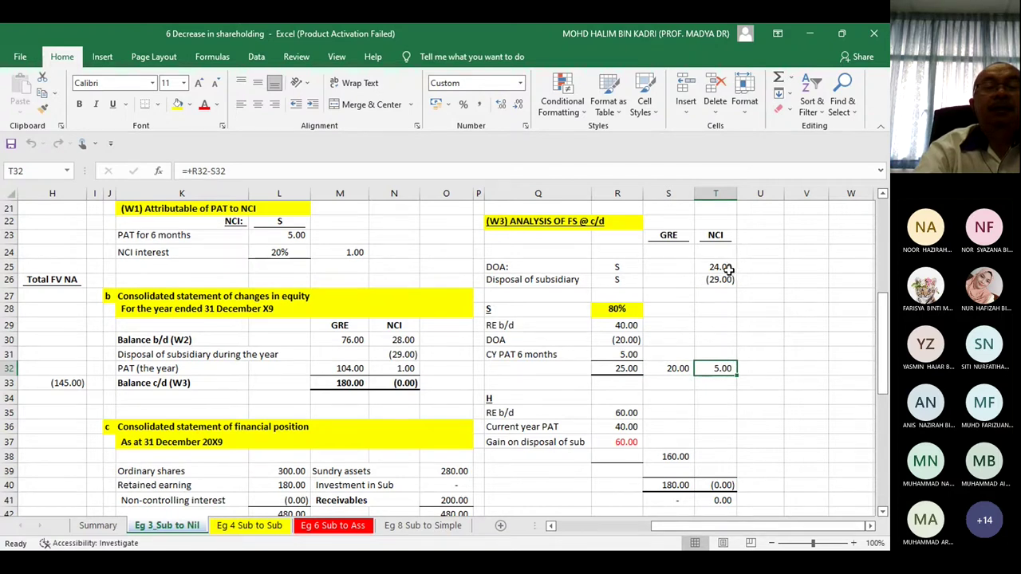
- Examine the NCI and GRE closing total formulas in W3 and the link behind parent H's gain on disposal of the subsidiary
left_click(723, 486)
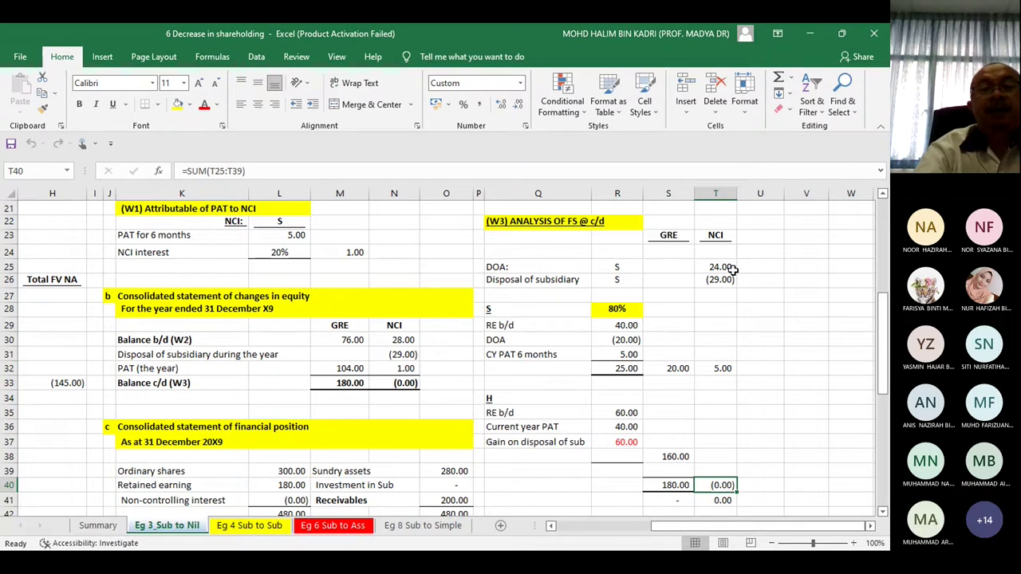
left_click(722, 236)
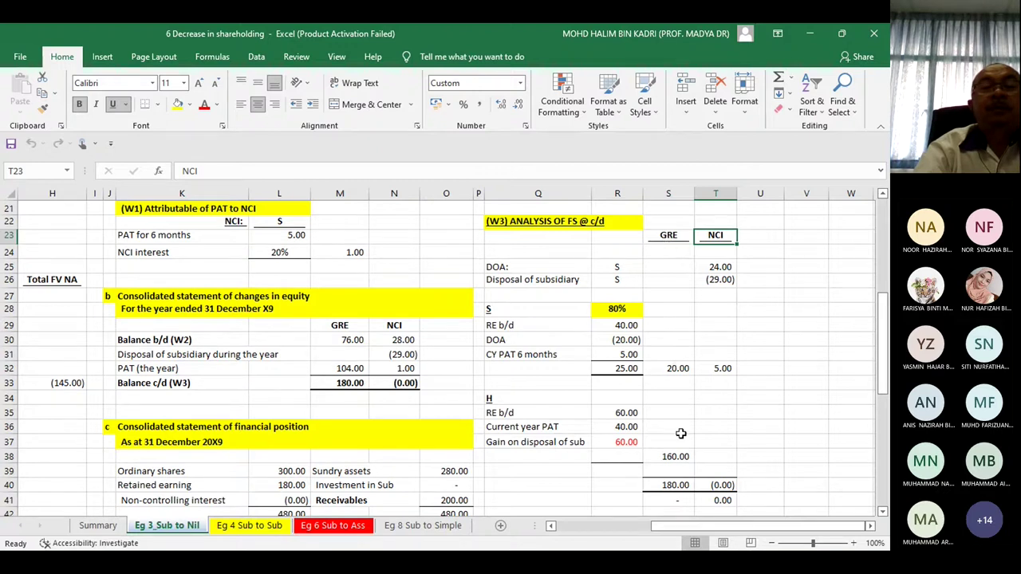
left_click(667, 485)
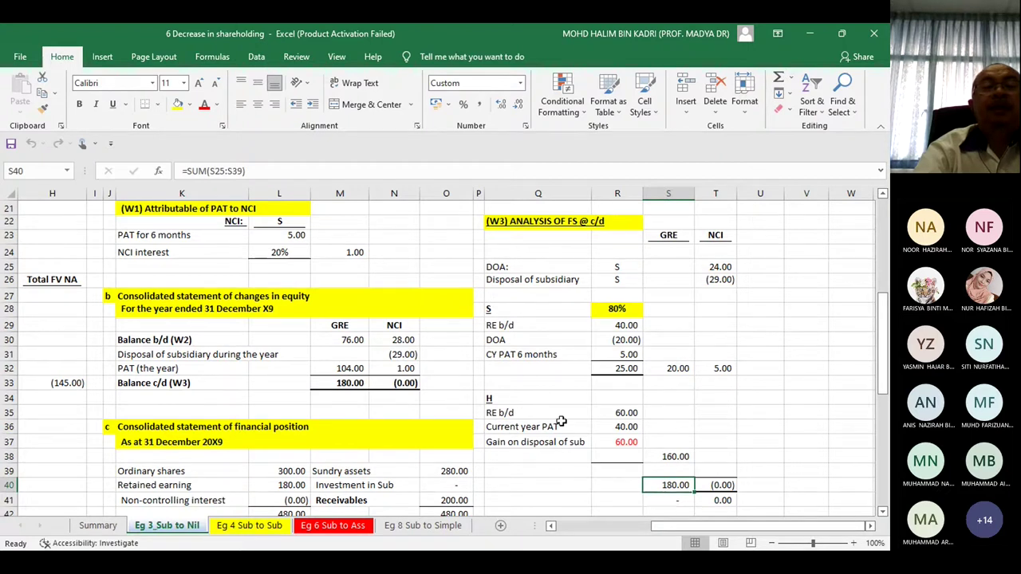
left_click(632, 442)
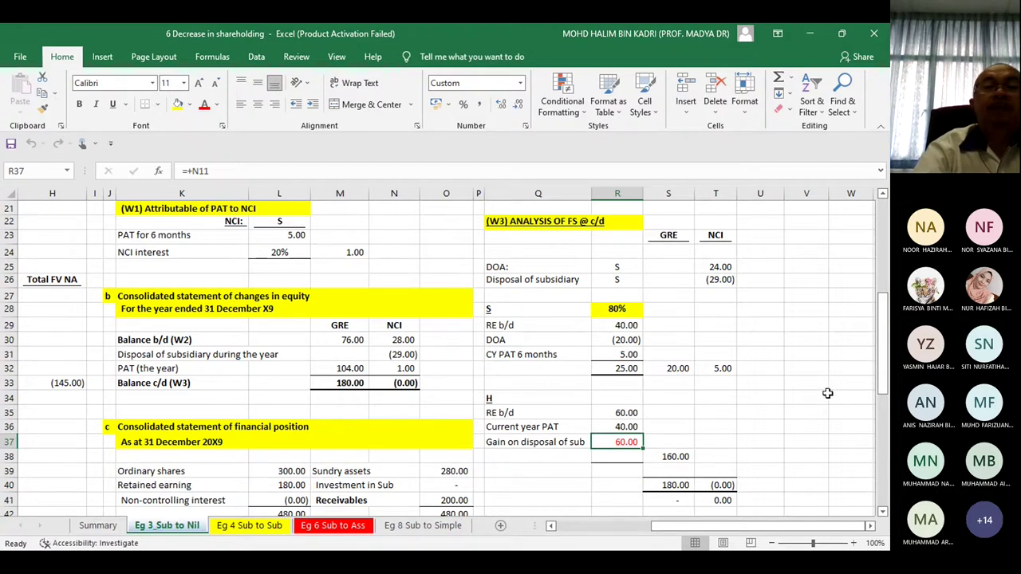
- Examine the revenue, expenses, gain on sale of shares, taxation and profit after tax lines of the consolidated statement of profit or loss
left_click_drag(885, 360, 883, 271)
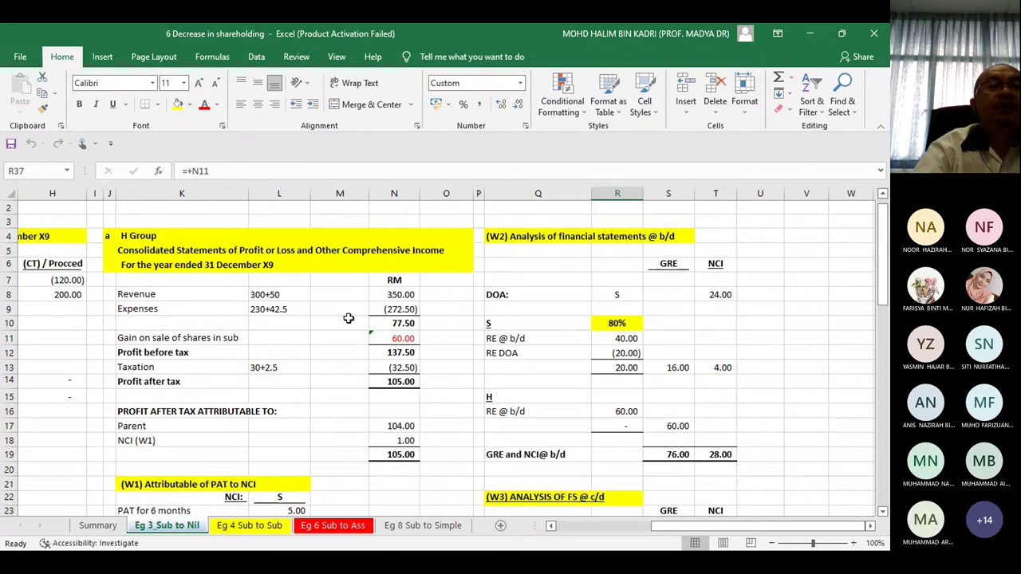
left_click(143, 295)
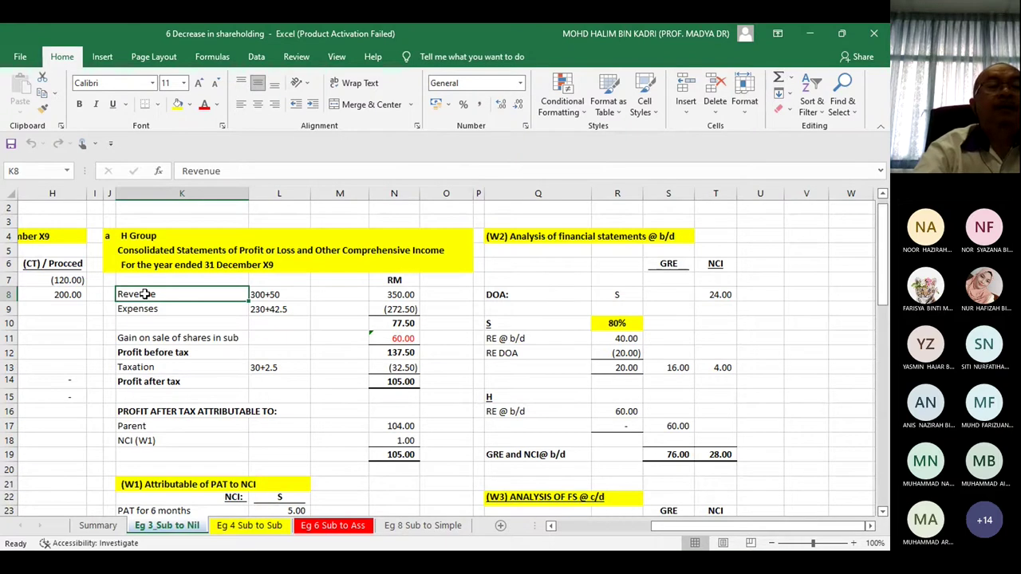
left_click(274, 294)
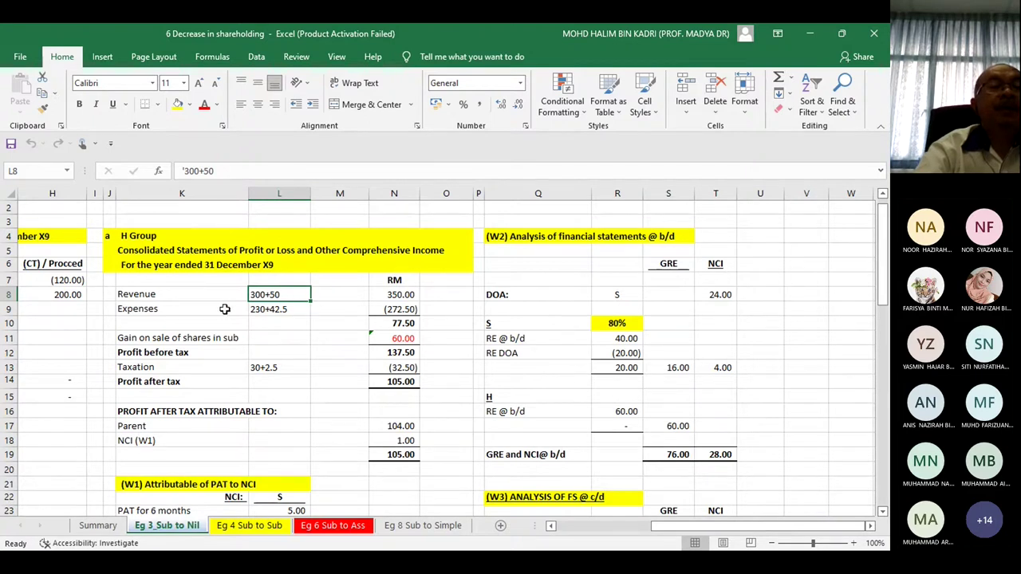
left_click(281, 309)
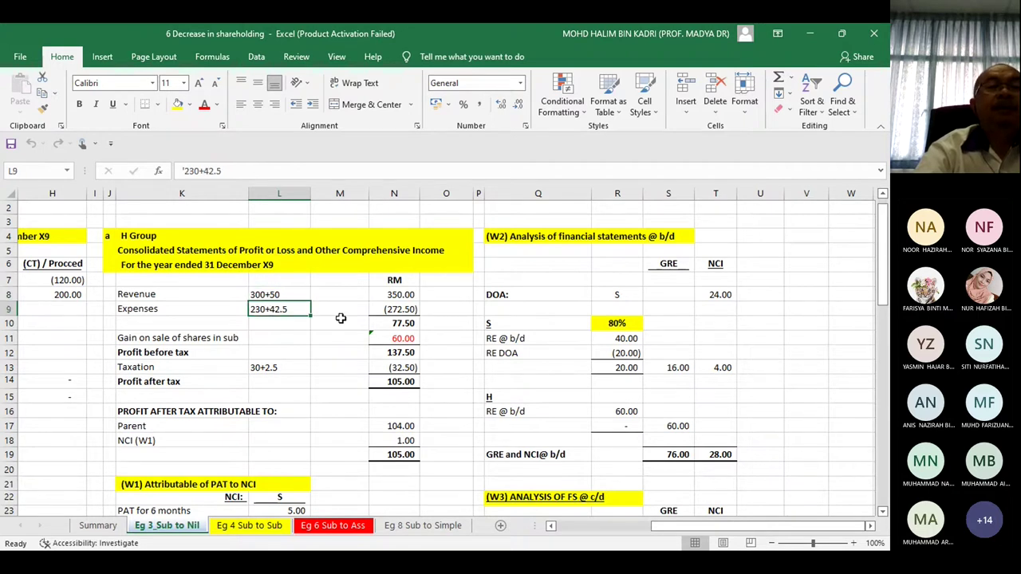
left_click(406, 338)
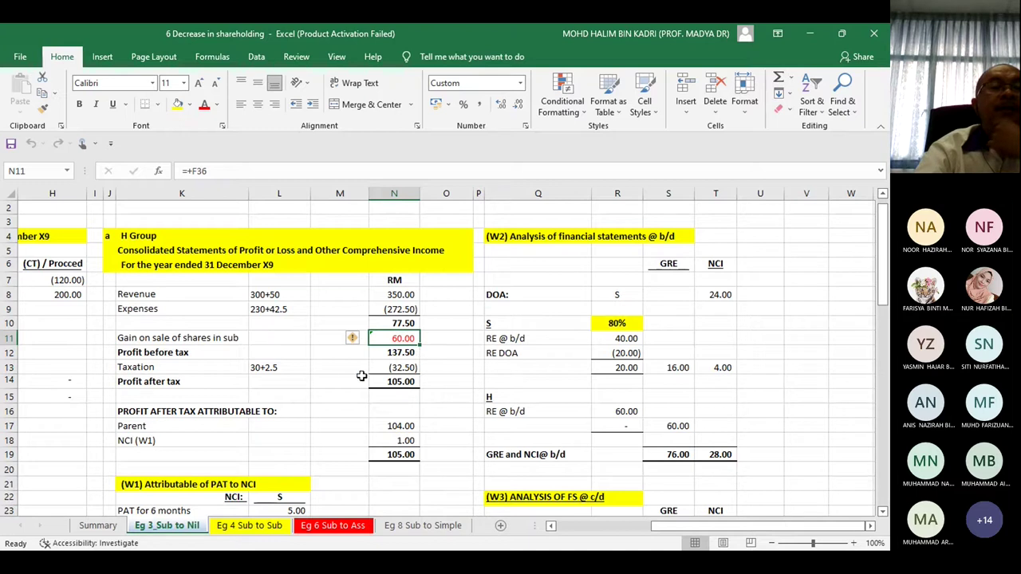
left_click(289, 367)
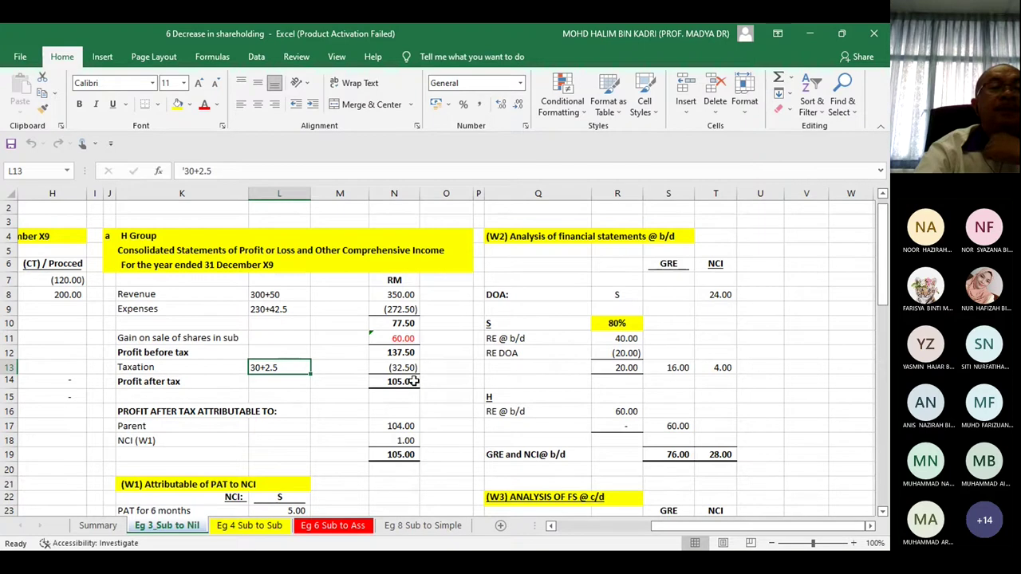
left_click(412, 382)
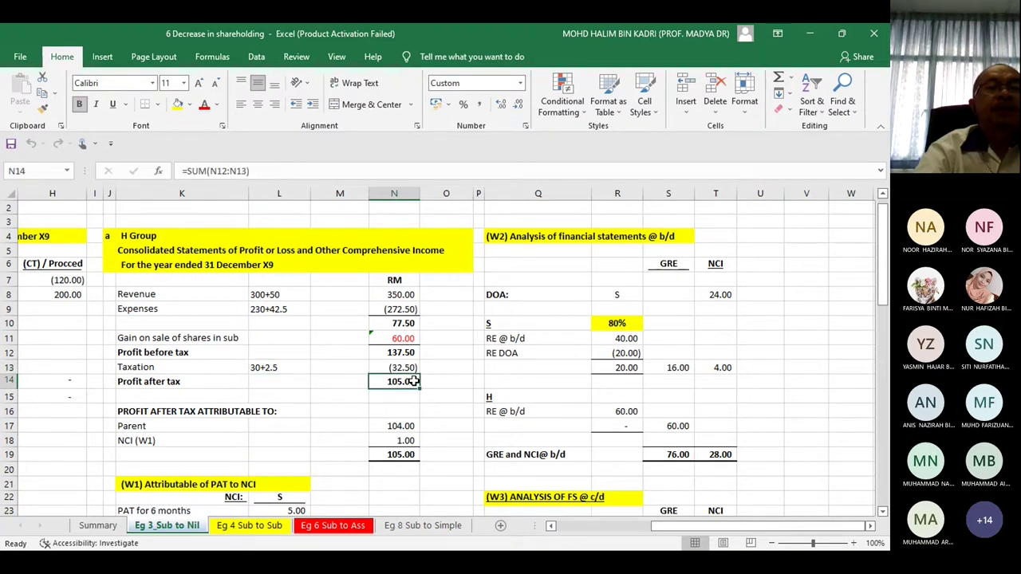
- Trace the NCI share of profit after tax to the W1 working and examine how the parent's share is derived
left_click(401, 440)
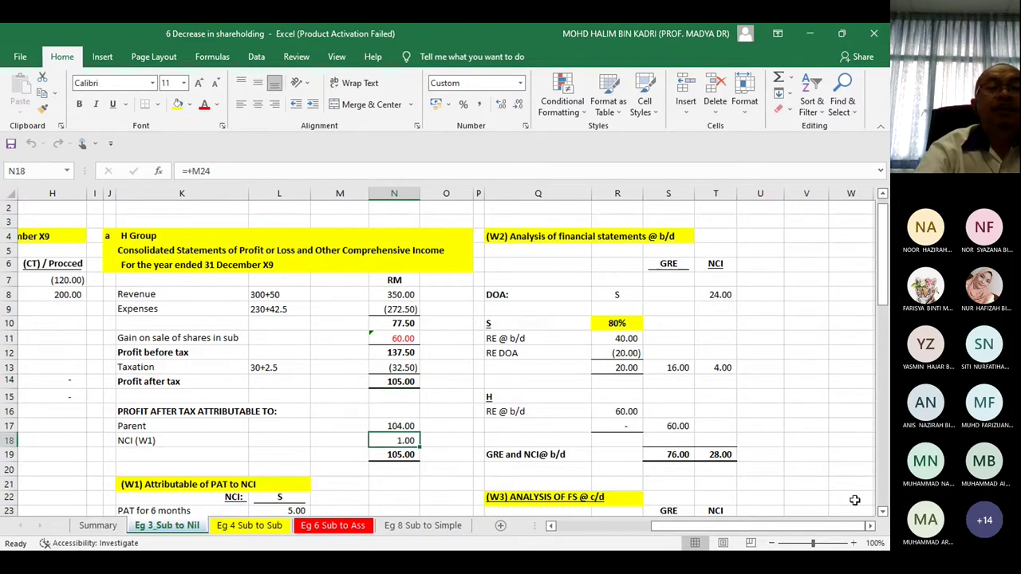
left_click(882, 512)
left_click(882, 512)
left_click(882, 512)
left_click(882, 512)
left_click(882, 512)
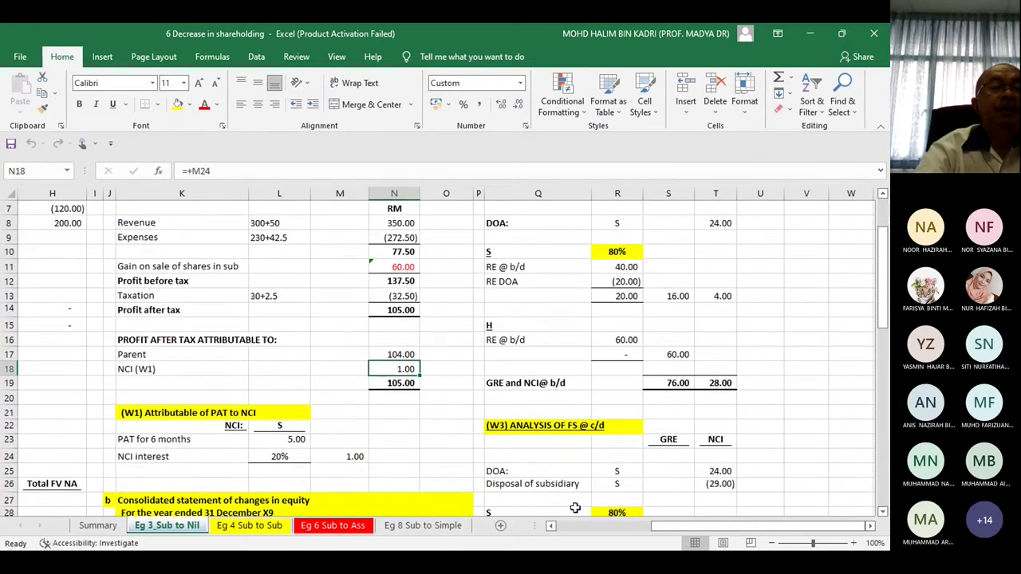
left_click(293, 440)
left_click(280, 457)
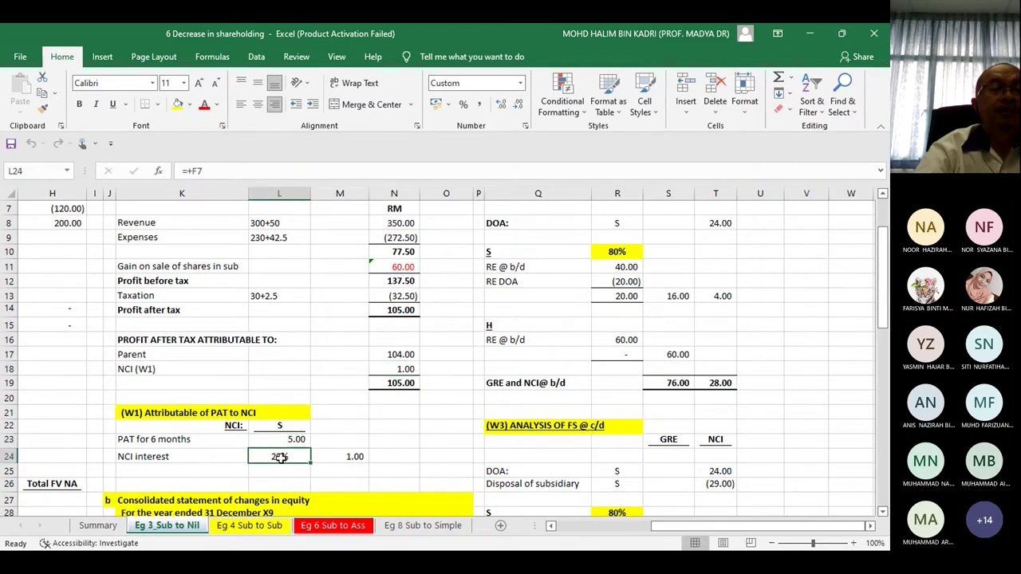
left_click(354, 455)
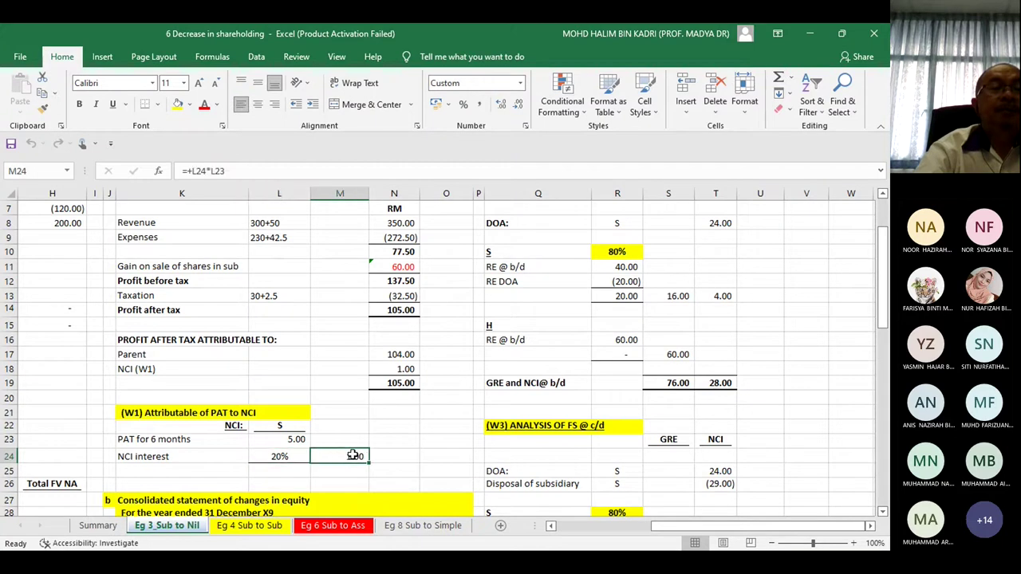
left_click(408, 354)
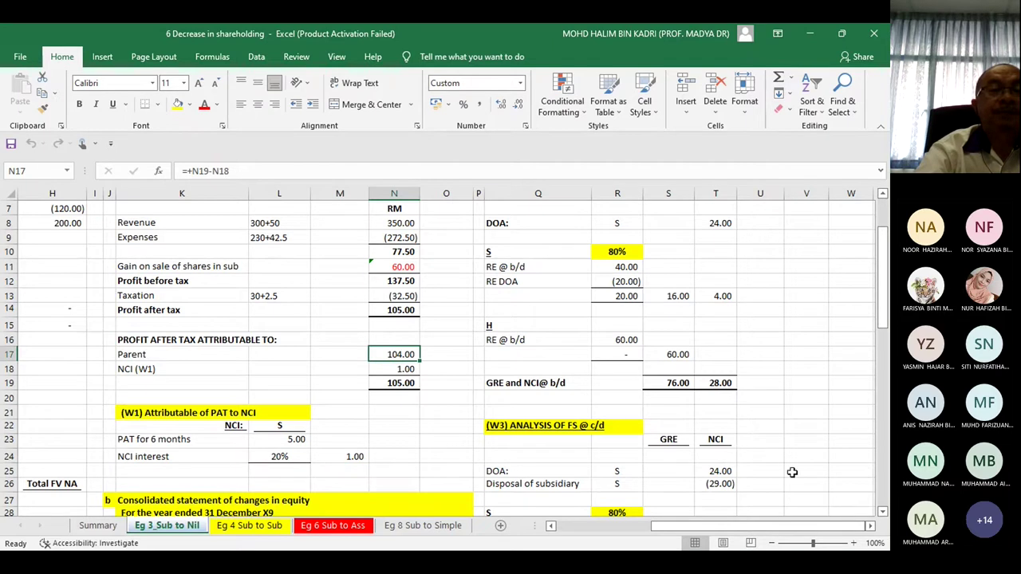
- Examine the disposal, PAT and balance c/d rows for GRE and NCI in the consolidated statement of changes in equity
scroll(883, 514, "down", 1)
left_click(882, 512)
left_click(882, 512)
left_click(882, 512)
left_click(882, 512)
left_click(882, 512)
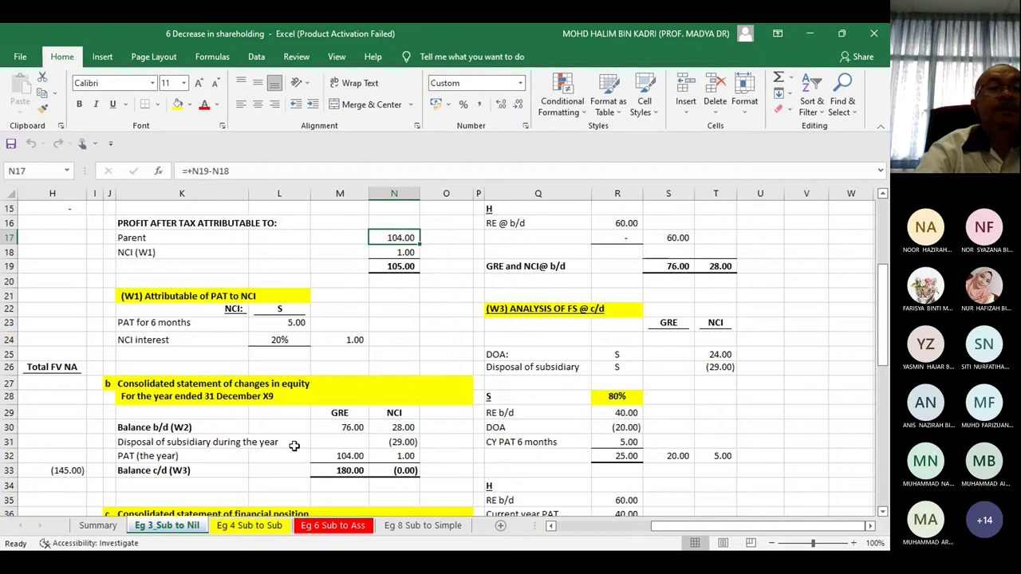
left_click(406, 441)
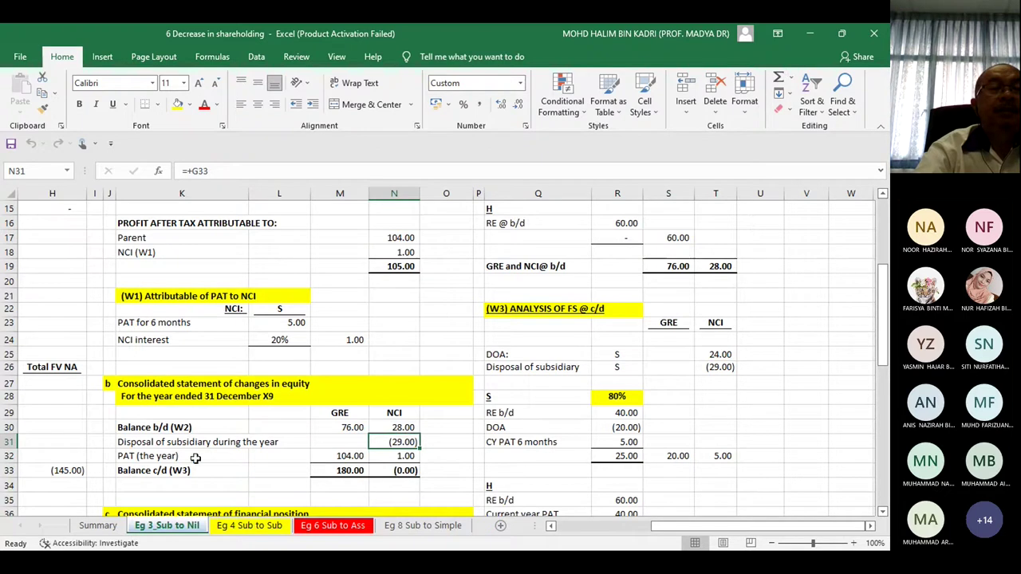
left_click(351, 455)
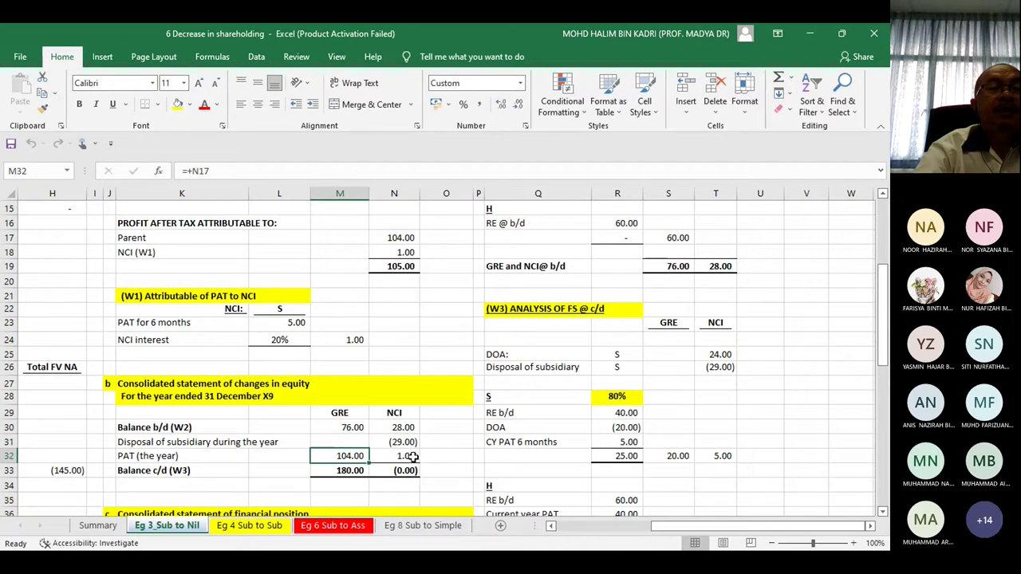
left_click(413, 456)
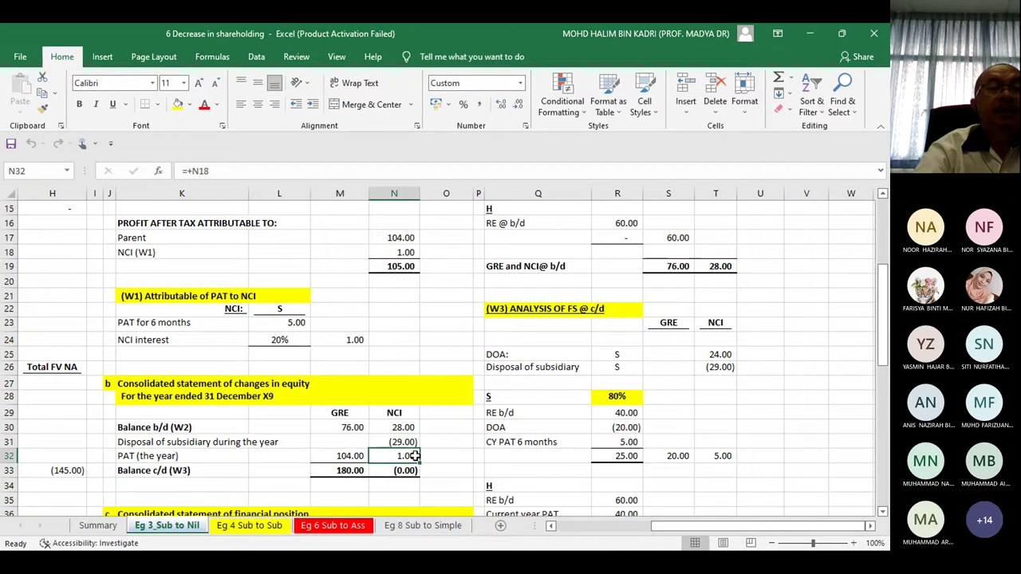
left_click(406, 470)
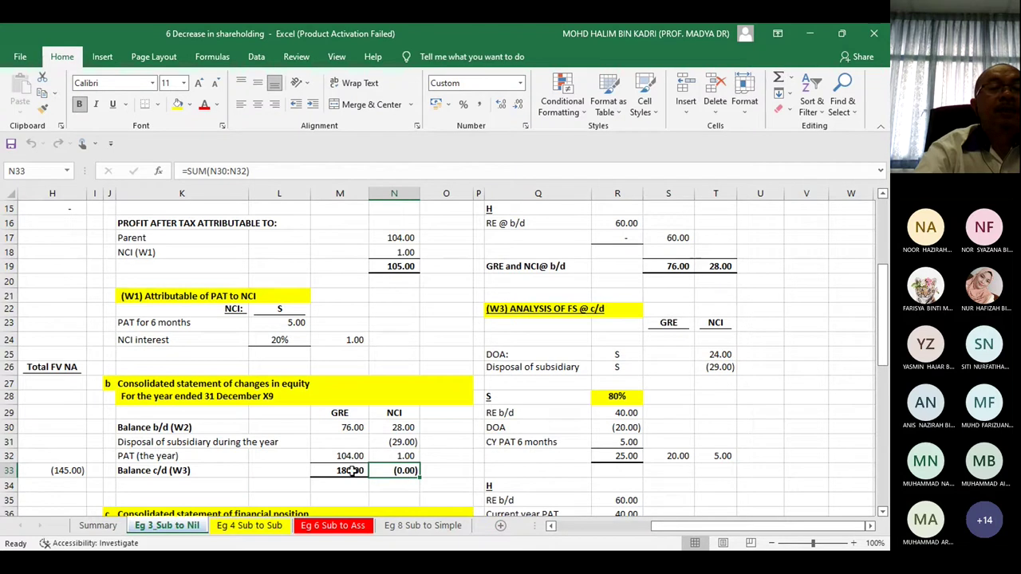
left_click(342, 472)
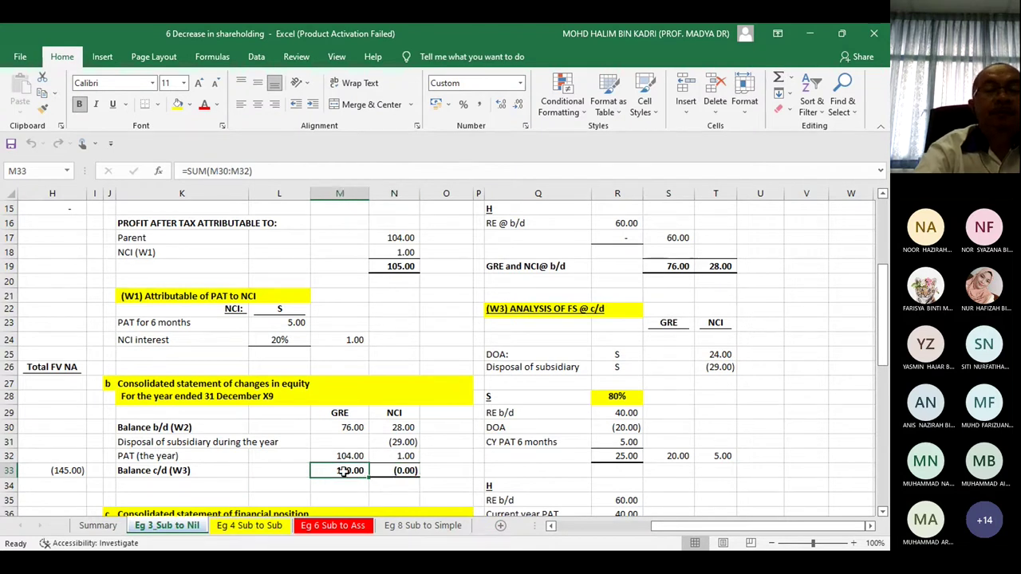
- Examine the sundry assets, investment in sub and receivables amounts in the consolidated statement of financial position
left_click(882, 514)
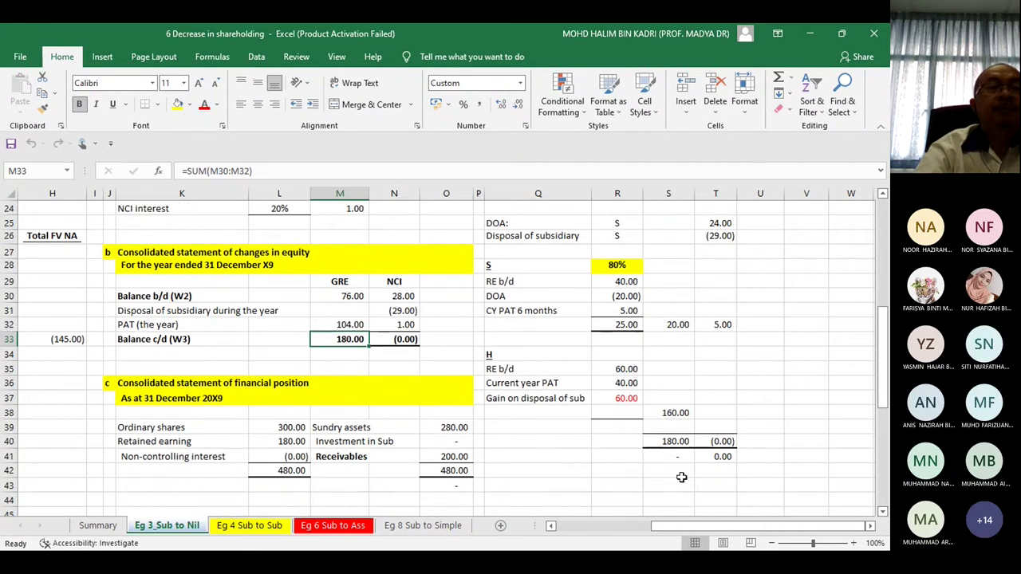
left_click(457, 429)
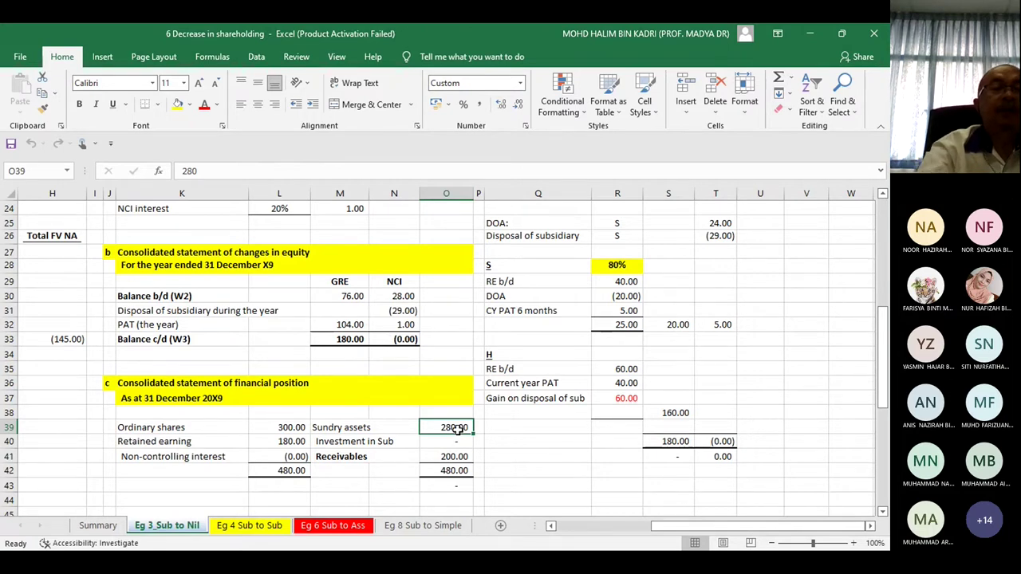
key("Down")
key("Down")
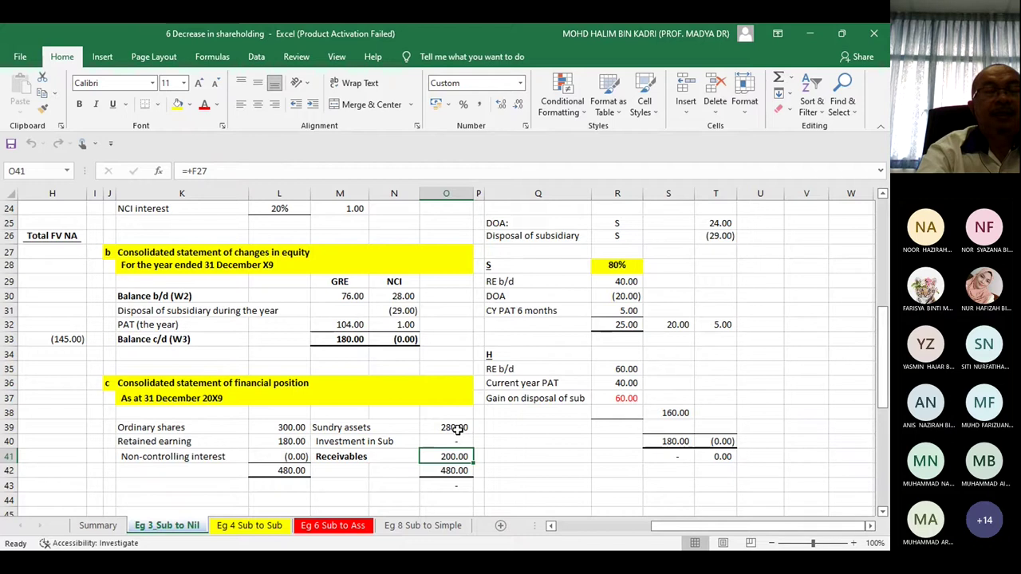
- Examine the ordinary shares, retained earning and non-controlling interest lines and their total formula in the consolidated statement of financial position
key("Left")
key("Left")
key("Left")
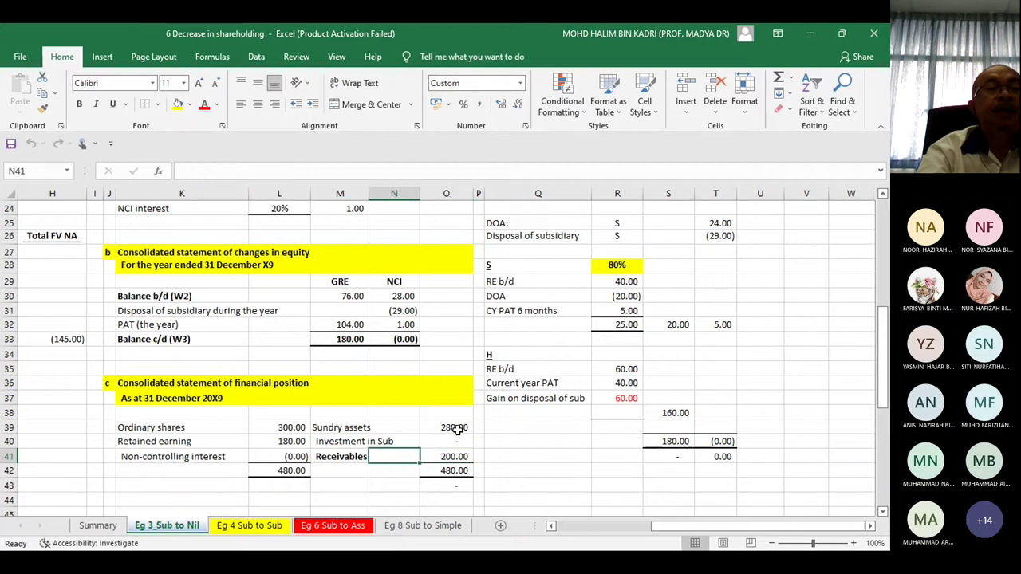
key("Left")
key("Up")
key("Up")
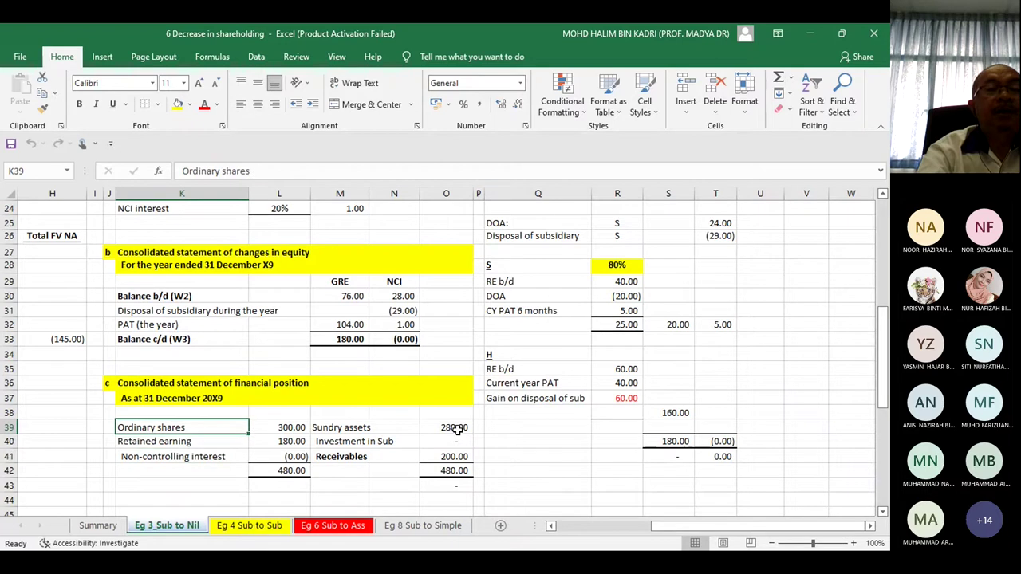
key("Right")
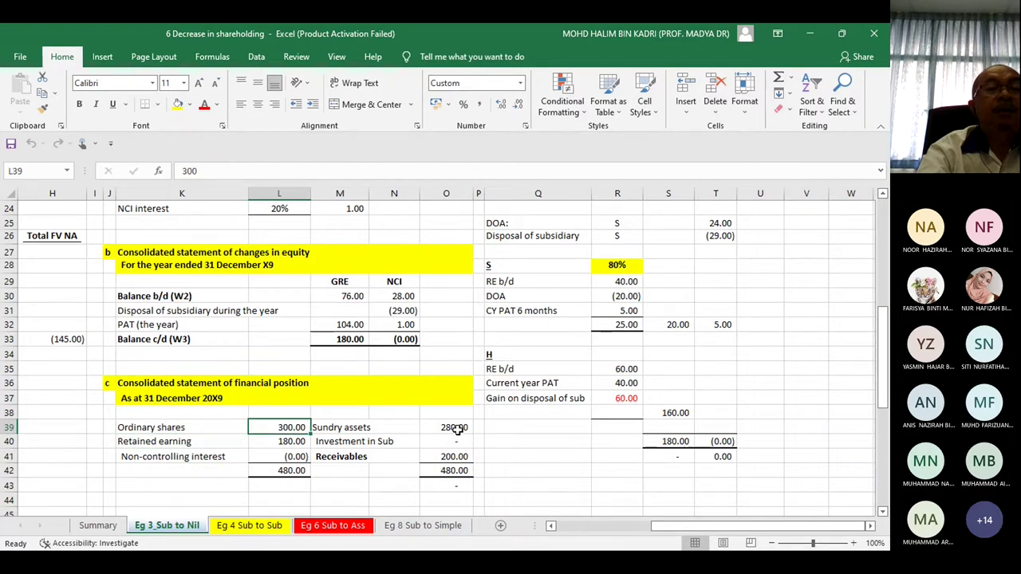
key("Down")
key("Down")
key("Down")
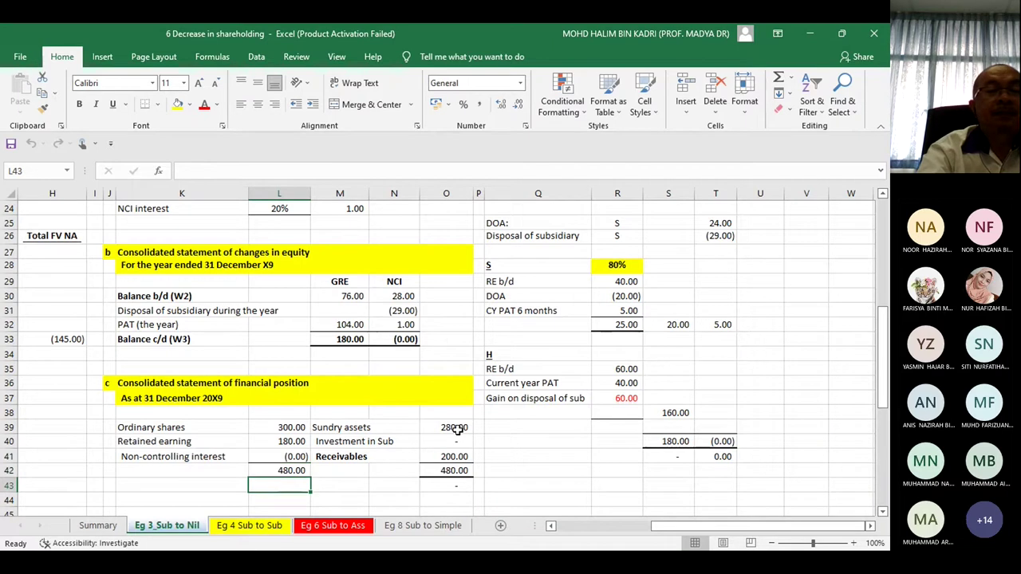
key("Down")
key("Up")
key("Up")
key("Up")
key("Up")
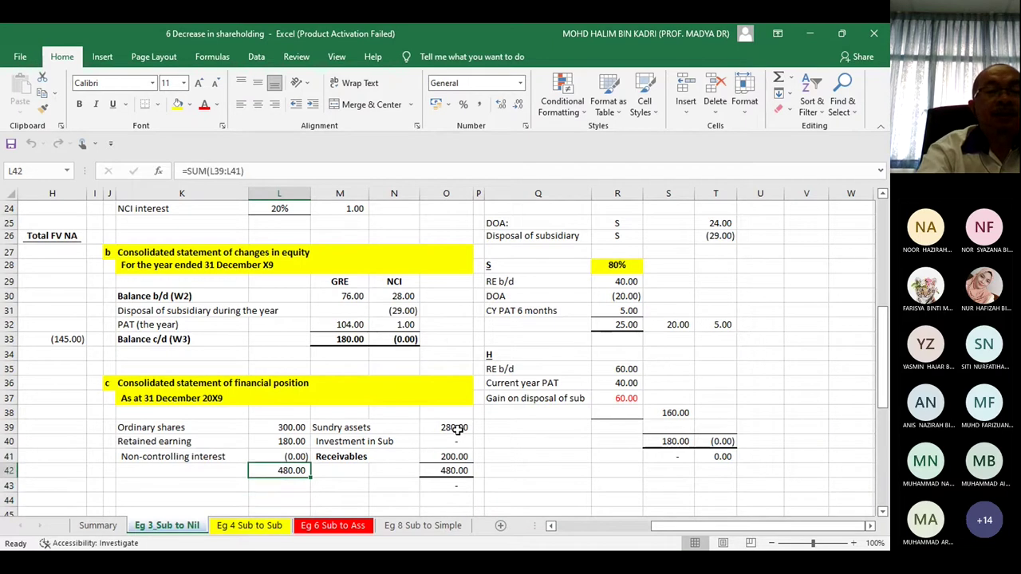
- Examine the asset lines of the consolidated statement of financial position and the check formula comparing both sides' totals
key("Right")
key("Right")
key("Right")
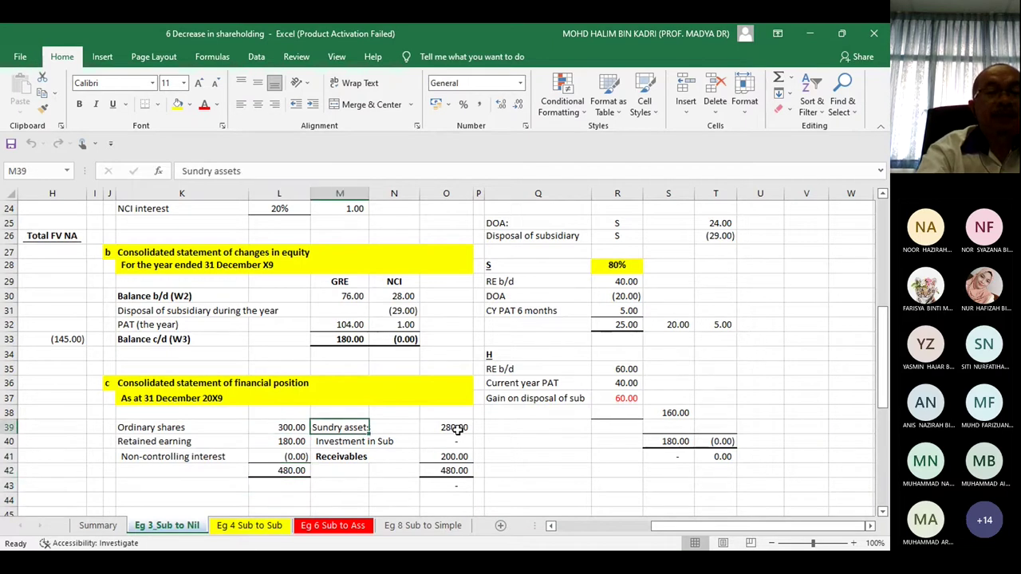
key("Down")
key("Down")
key("Down")
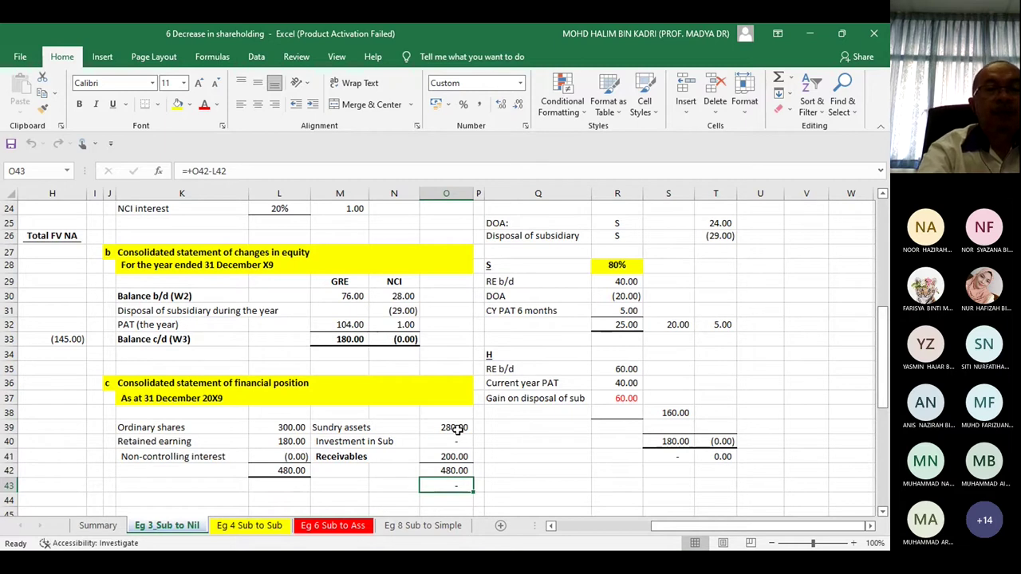
- Review the consolidated statements from financial position back through changes in equity to the profit or loss statement
key("Up")
key("Up")
key("Up")
key("Up")
key("Up")
key("Up")
key("Up")
key("Up")
key("Up")
key("Up")
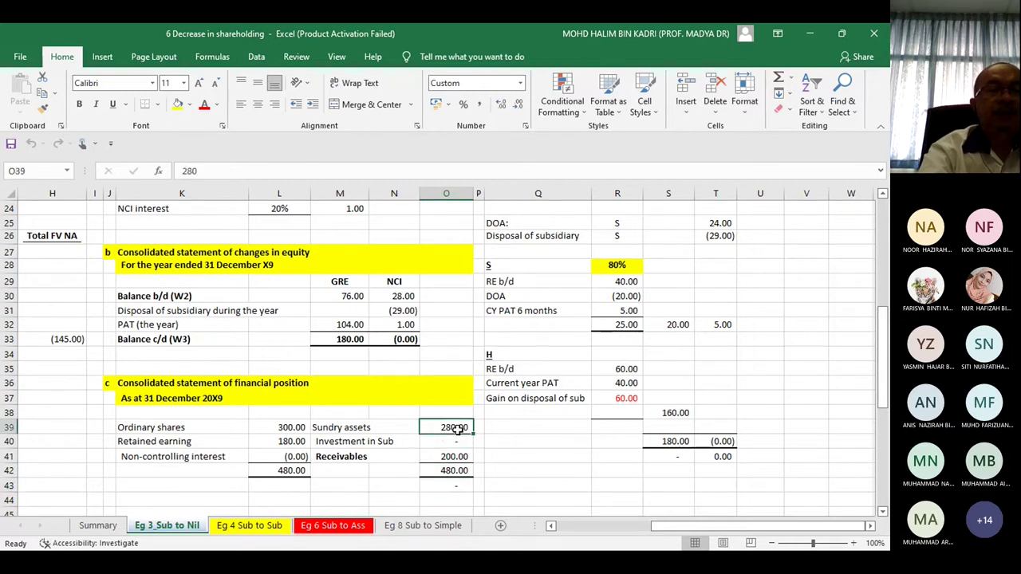
key("Up")
key("Up")
key("Up")
key("Up")
key("Up")
key("Up")
key("Up")
key("Up")
key("Up")
key("Up")
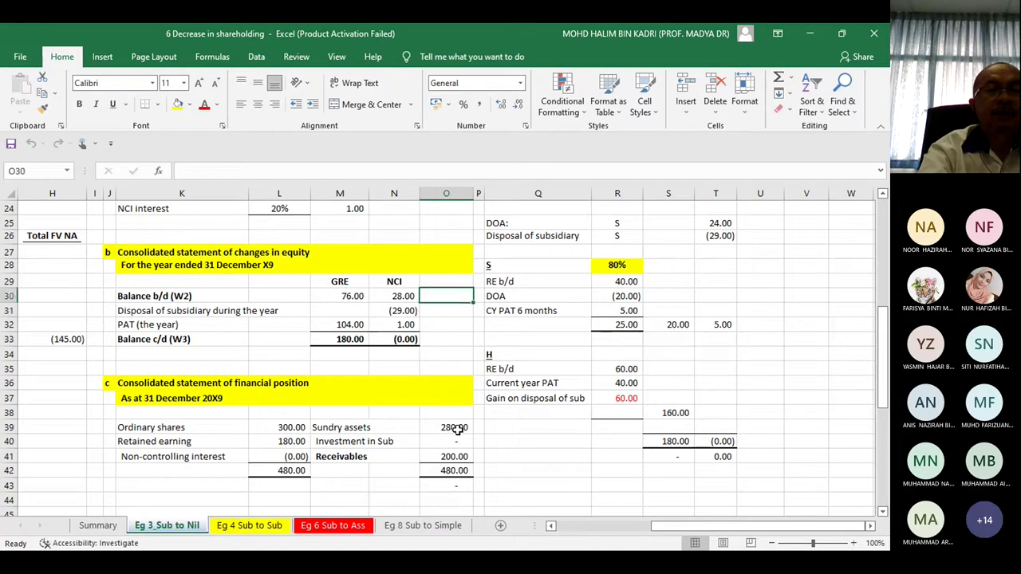
key("Up")
key("Up")
key("Up")
key("Up")
key("Up")
key("Up")
key("Up")
key("Up")
key("Up")
key("Up")
key("Up")
key("Up")
key("Up")
key("Up")
key("Up")
key("Up")
key("Up")
key("Up")
key("Up")
key("Up")
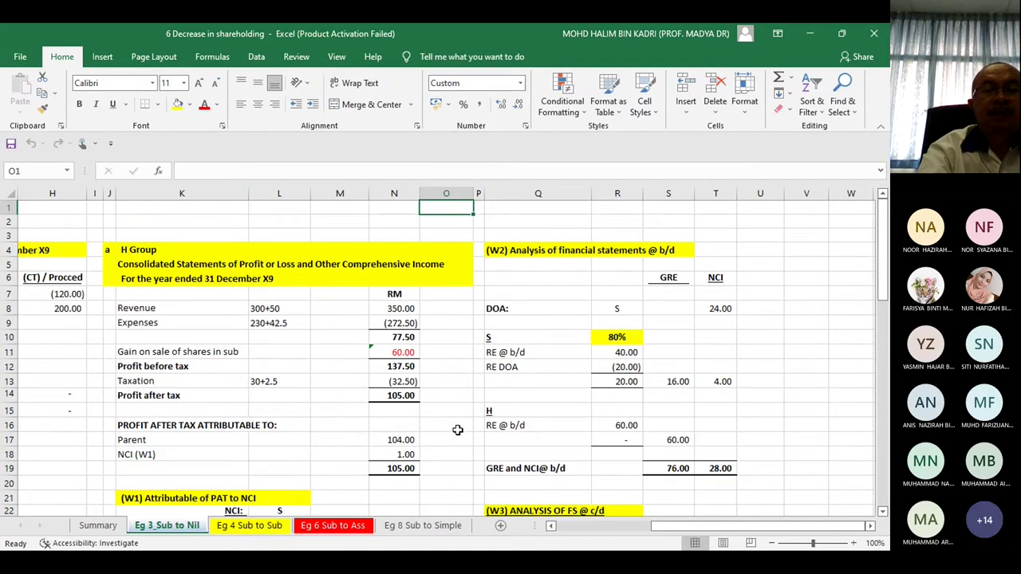
- Review the W2 analysis at b/d and the W3 analysis at c/d beside the consolidated statements
key("Right")
key("Right")
key("Right")
key("Right")
key("Right")
key("Right")
key("Down")
key("Down")
key("Down")
key("Down")
key("Down")
key("Down")
key("Down")
key("Down")
key("Down")
key("Down")
key("Down")
key("Down")
key("Down")
key("Down")
key("Down")
key("Down")
key("Down")
key("Down")
key("Down")
key("Down")
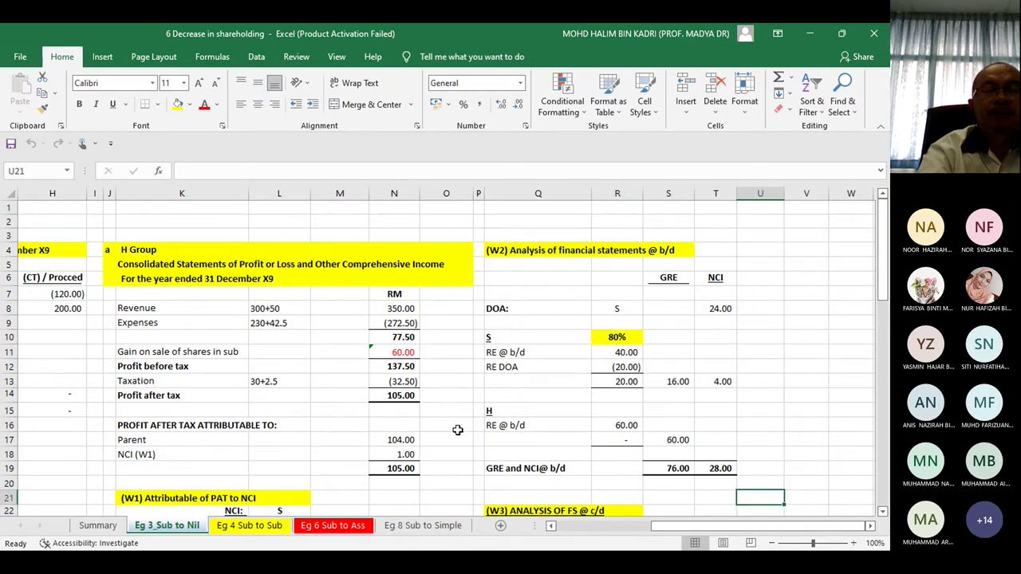
key("Down")
key("Down")
key("Down")
key("Down")
key("Down")
key("Down")
key("Down")
key("Down")
key("Down")
key("Down")
key("Down")
key("Down")
key("Down")
key("Down")
key("Down")
key("Down")
key("Down")
key("Down")
key("Down")
key("Down")
key("Down")
key("Down")
key("Down")
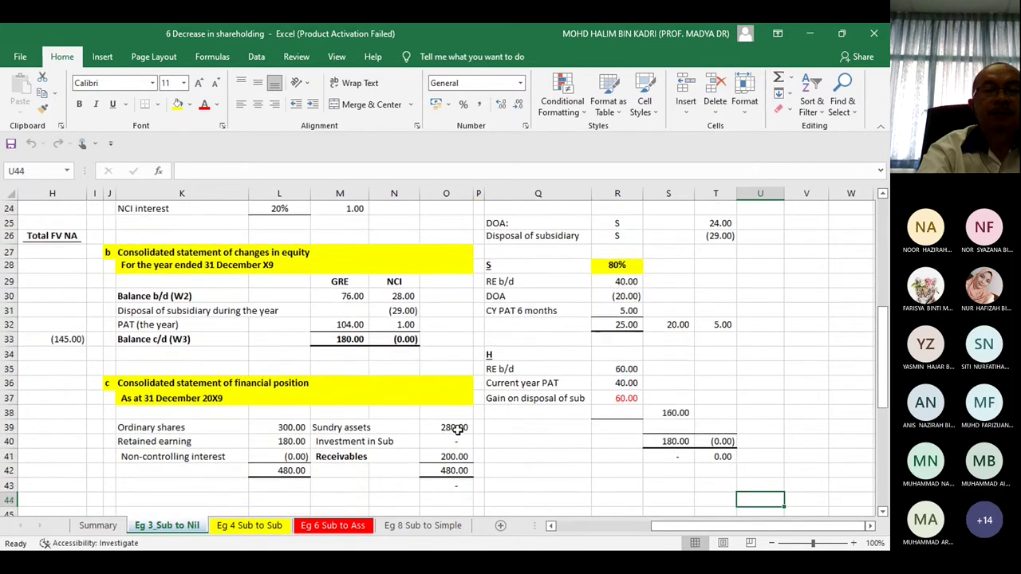
key("Down")
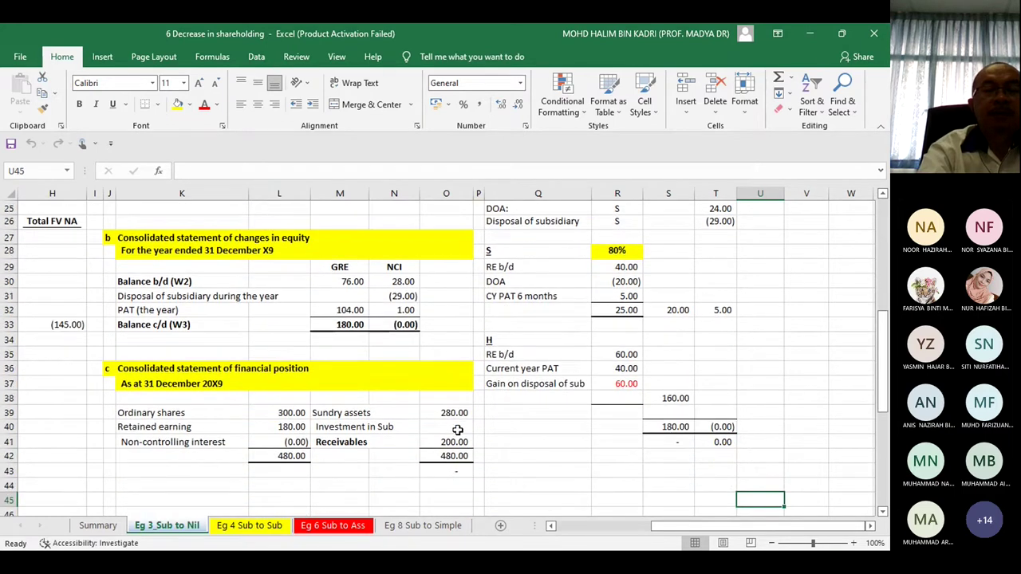
- Review the disposal of shares and goodwill workings, going back to the H Group shareholding table at the start of the worksheet
key("Left")
key("Left")
key("Left")
key("Left")
key("Left")
key("Left")
key("Left")
key("Left")
key("Left")
key("Left")
key("Left")
key("Left")
key("Left")
key("Left")
key("Left")
key("Left")
key("Left")
key("Left")
key("Left")
key("Left")
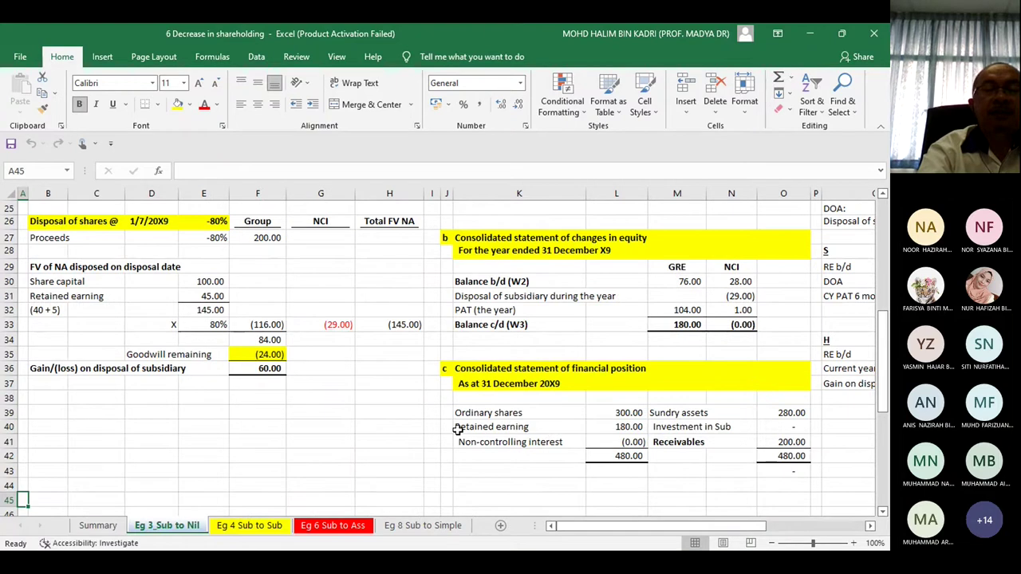
key("Up")
key("Up")
key("Up")
key("Up")
key("Up")
key("Up")
key("Up")
key("Up")
key("Up")
key("Up")
key("Up")
key("Up")
key("Up")
key("Up")
key("Up")
key("Up")
key("Up")
key("Up")
key("Up")
key("Up")
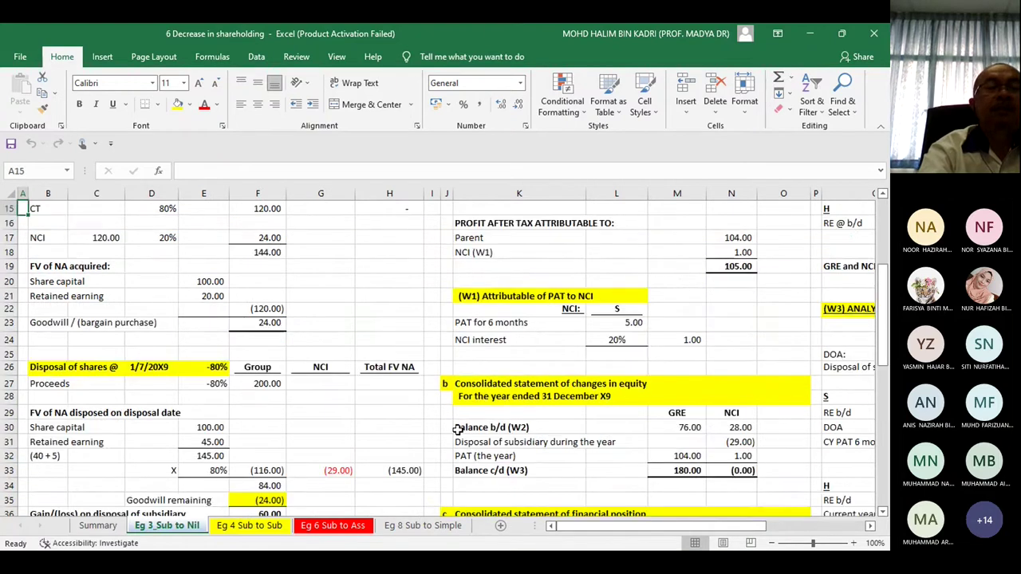
key("Right")
key("Right")
key("Right")
key("Right")
key("Right")
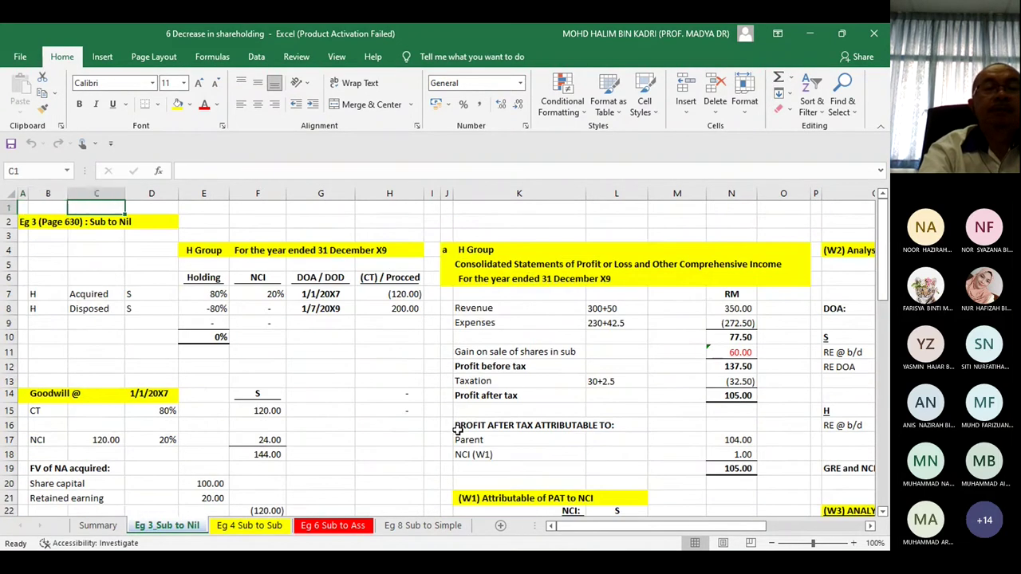
- Review the Eg 3 worksheet across from the H Group shareholding table to the W2 analysis of financial statements at b/d
key("Right")
key("Right")
key("Right")
key("Right")
key("Right")
key("Right")
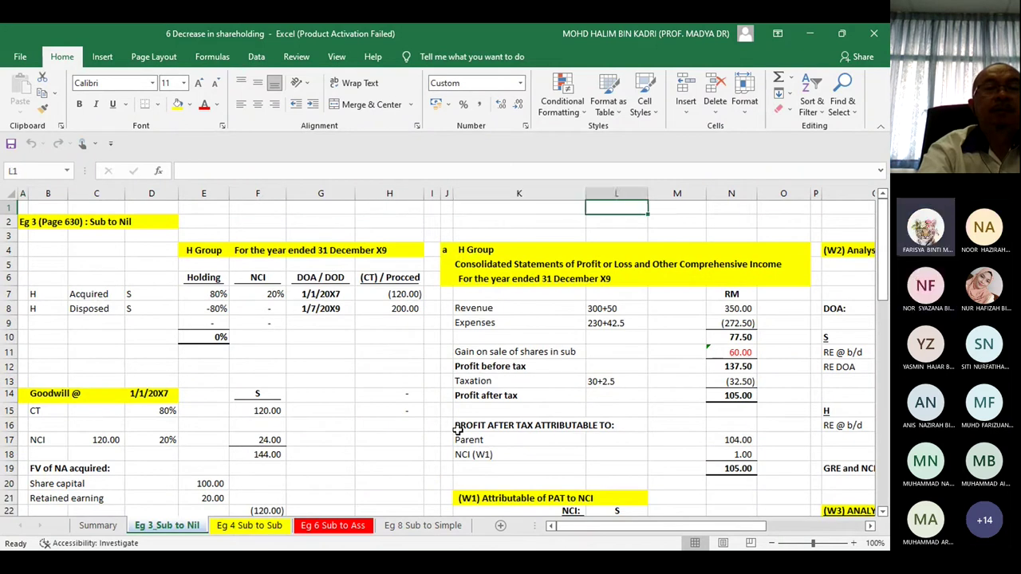
key("Right")
key("Right")
key("Right")
key("Right")
key("Right")
key("Right")
key("Right")
key("Right")
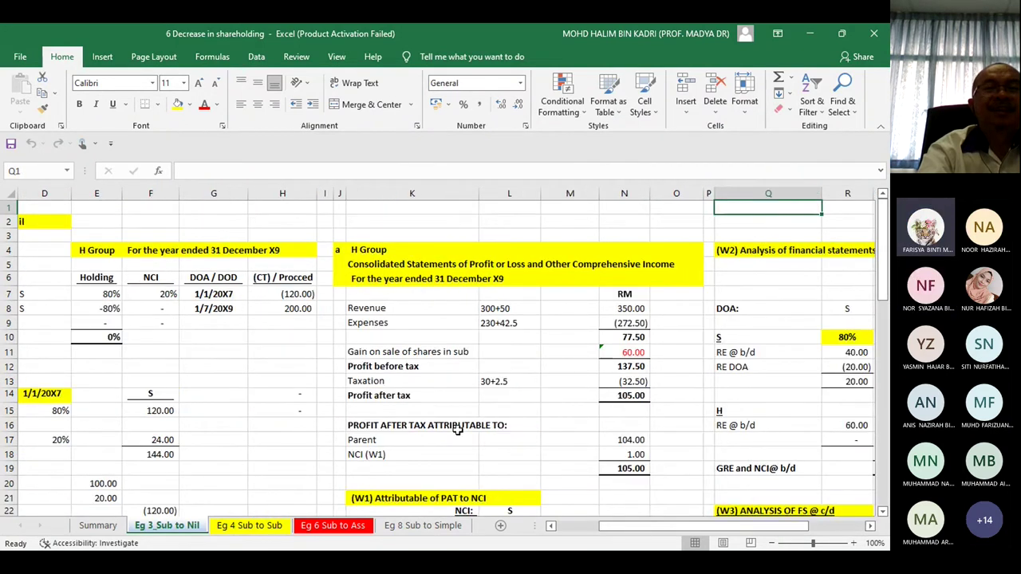
key("Right")
key("Right")
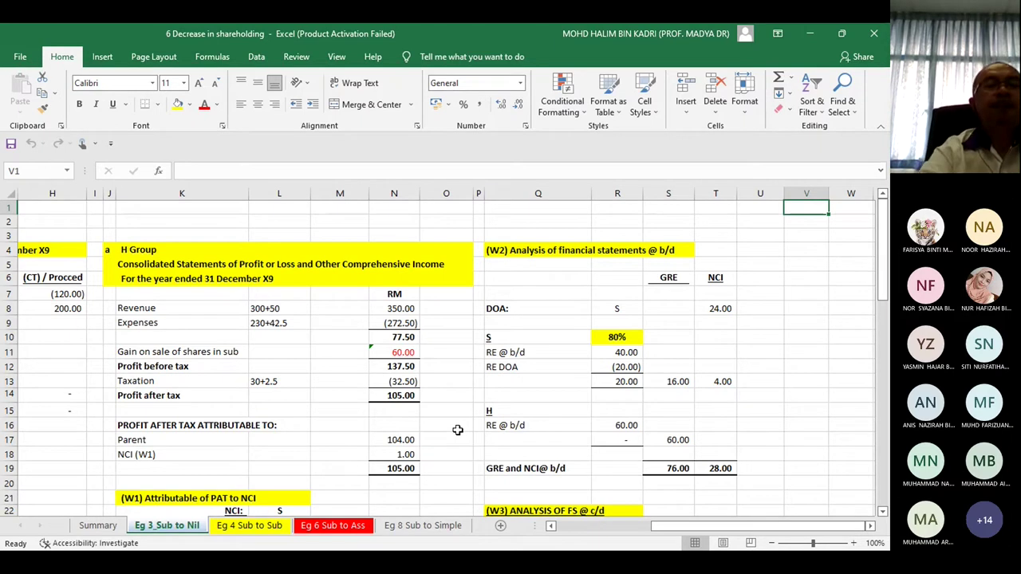
- Open the Eg 4 Sub to Sub worksheet and go from its title to the disposal of shares working
left_click(267, 529)
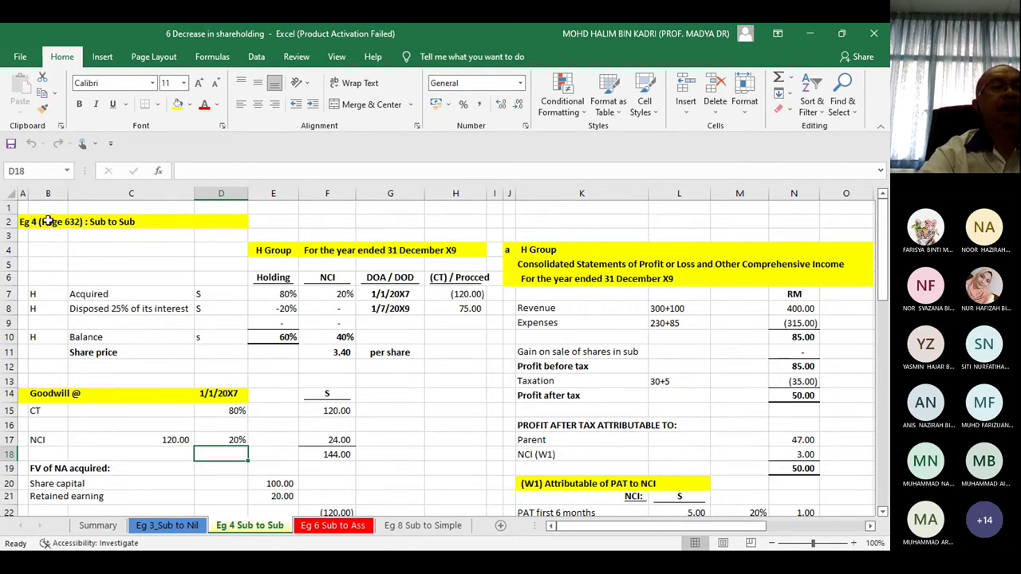
left_click(25, 223)
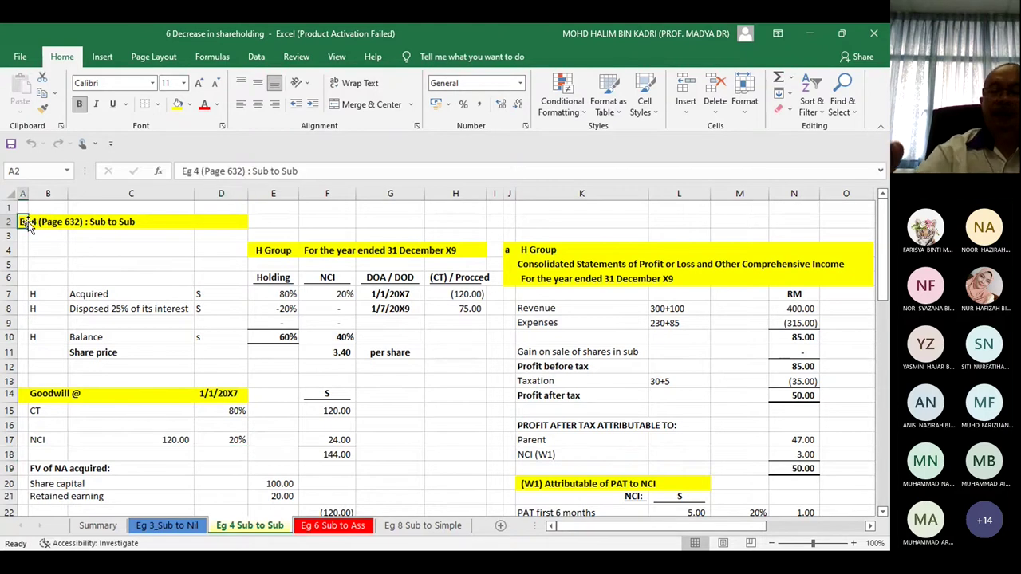
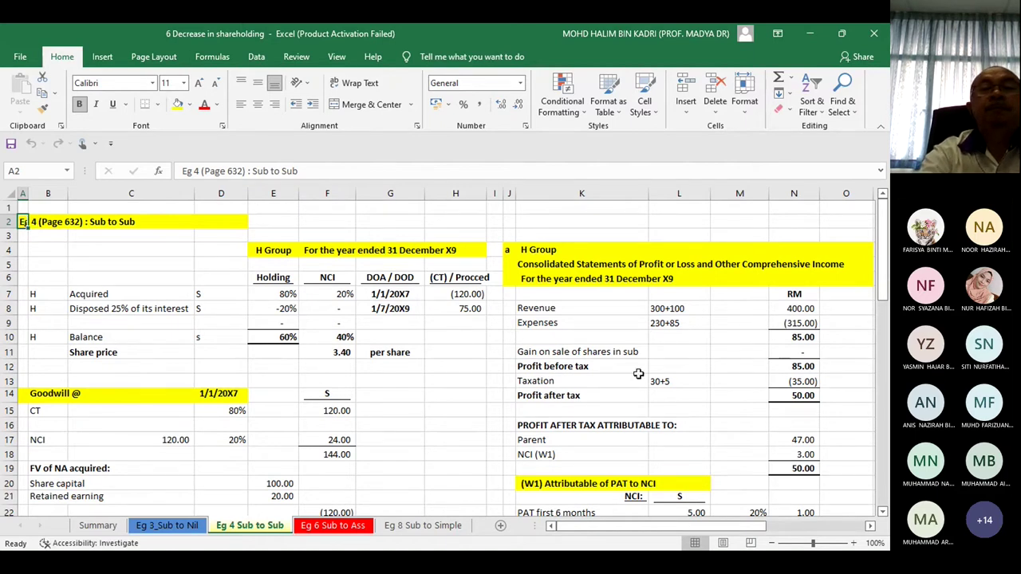
left_click(882, 511)
left_click(882, 511)
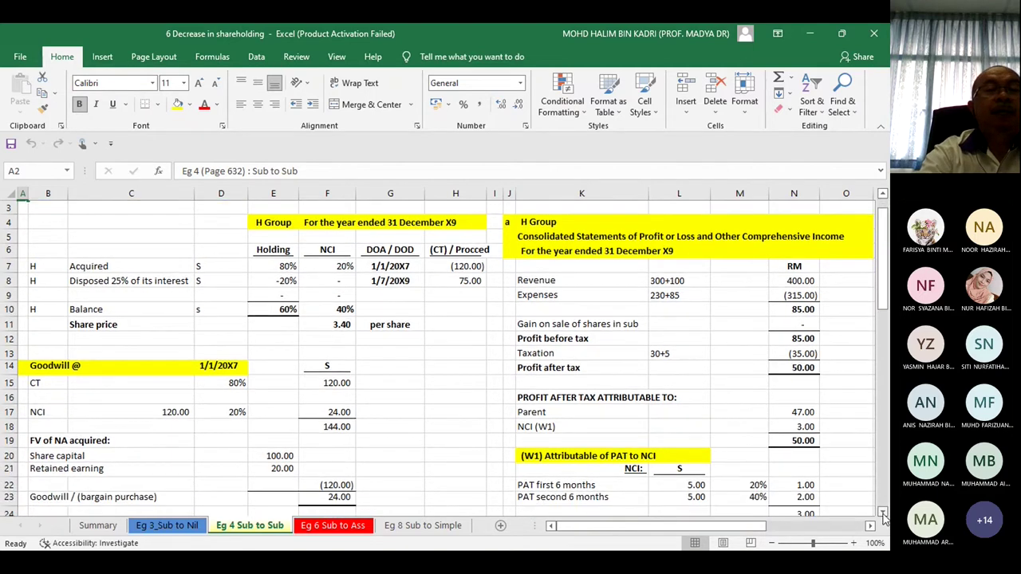
left_click_drag(881, 511, 881, 511)
left_click(882, 511)
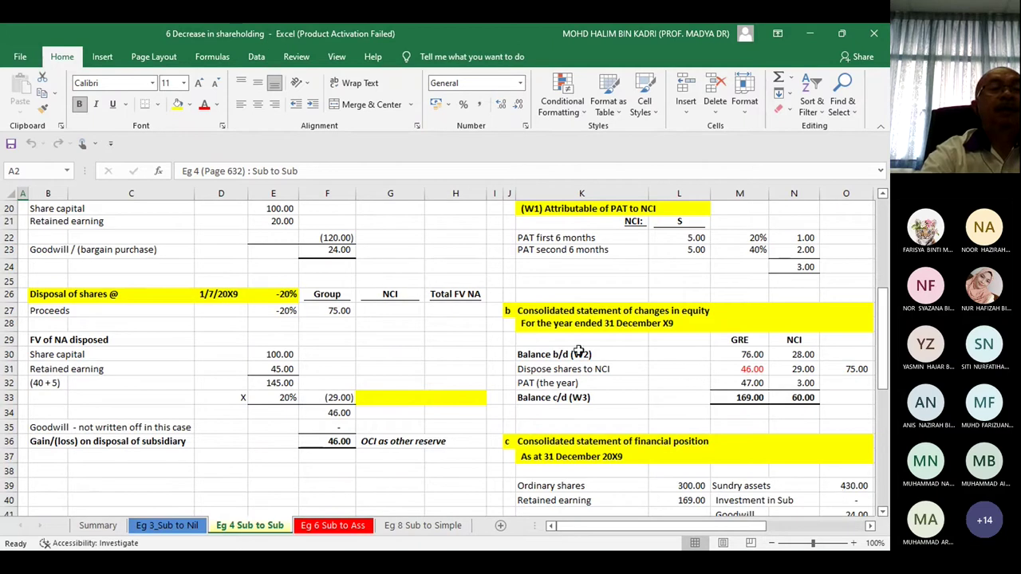
- Examine the disposal proceeds, the fair value of net assets disposed, its 20% share formula and the resulting difference
left_click(345, 311)
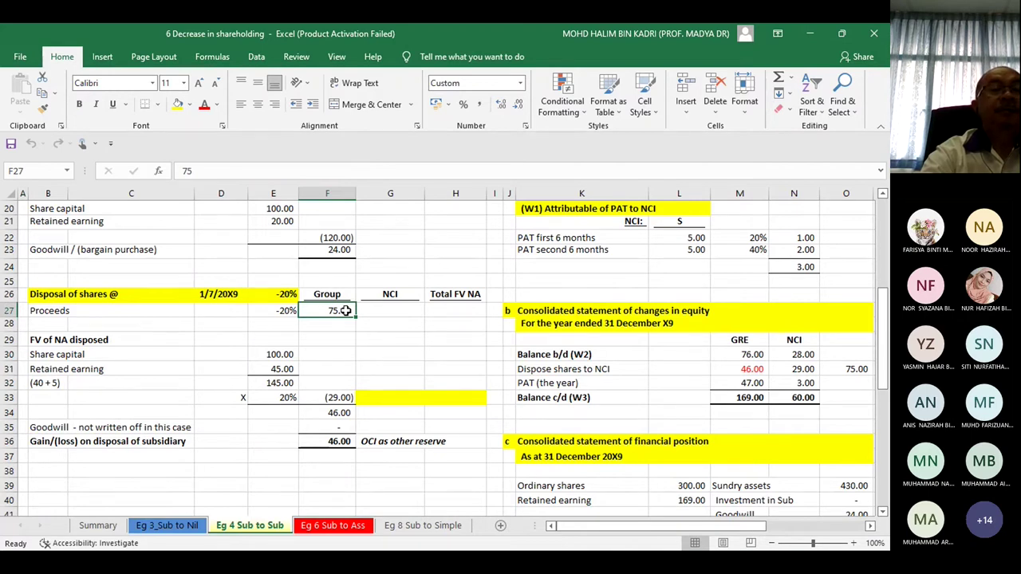
left_click(287, 354)
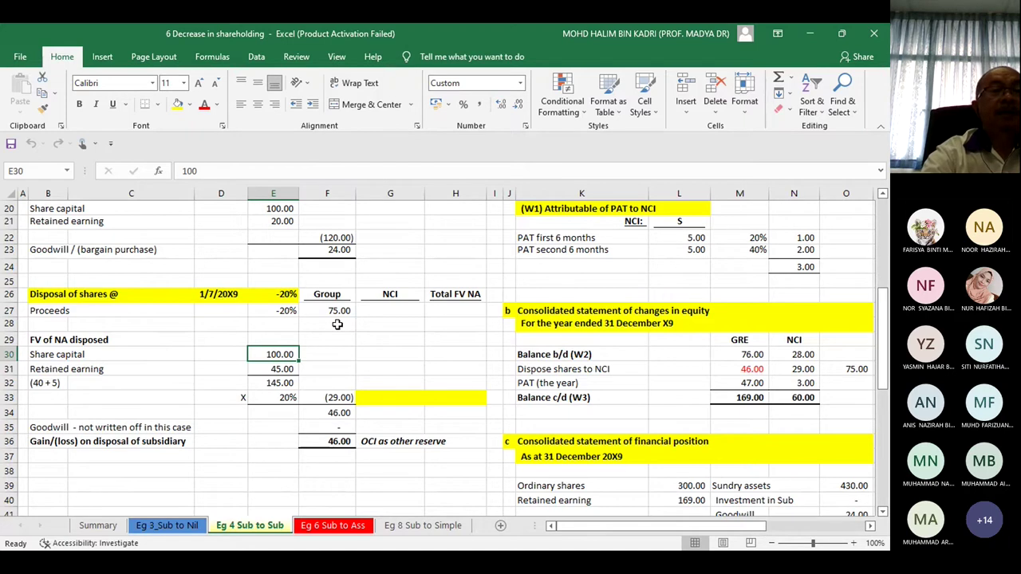
left_click(281, 385)
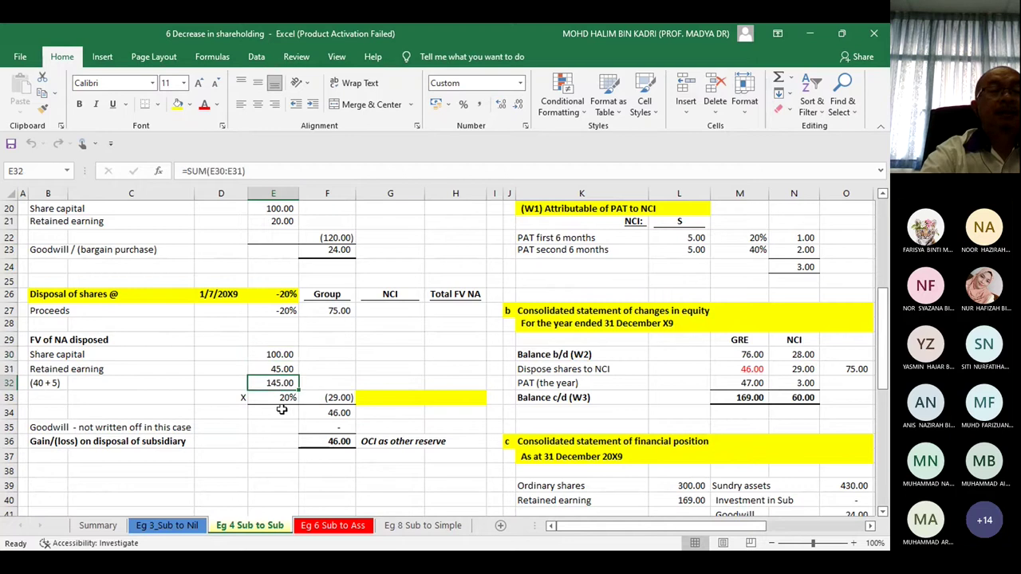
left_click(283, 400)
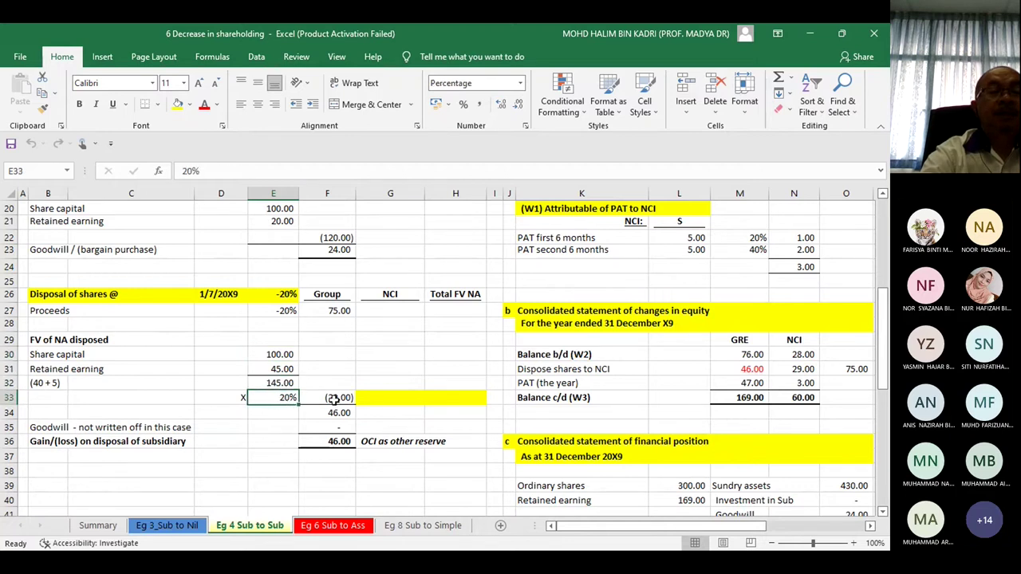
left_click(342, 397)
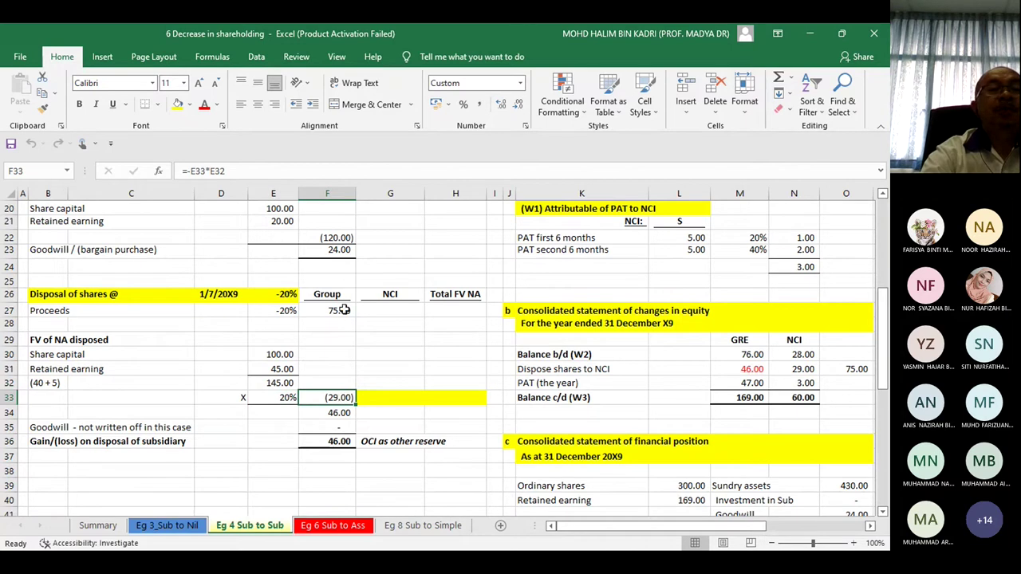
left_click(347, 412)
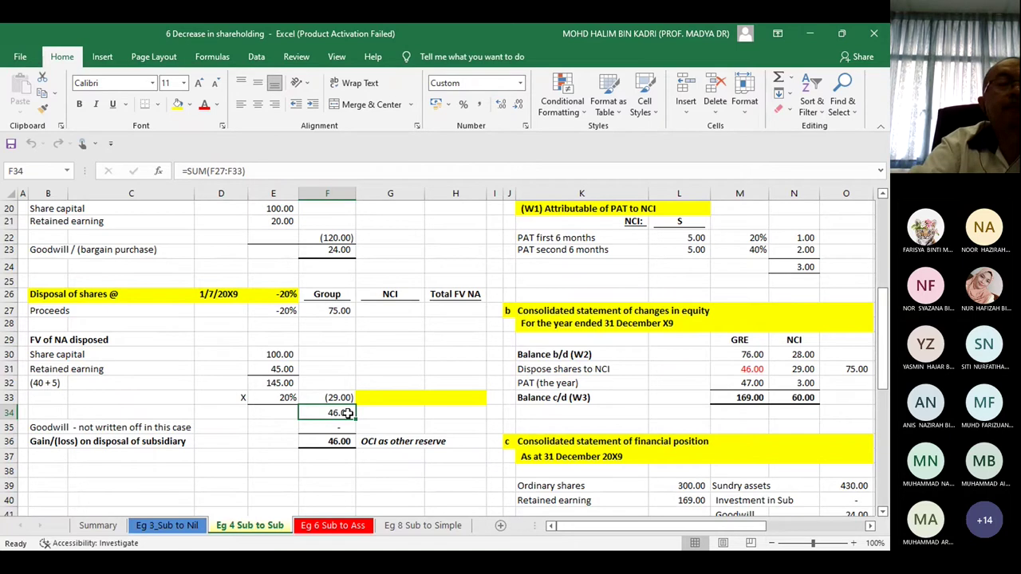
- Examine the goodwill not written off line and the gain or loss on disposal of subsidiary formula
key("Down")
key("Down")
key("Down")
key("Down")
key("Up")
key("Up")
key("Up")
key("Up")
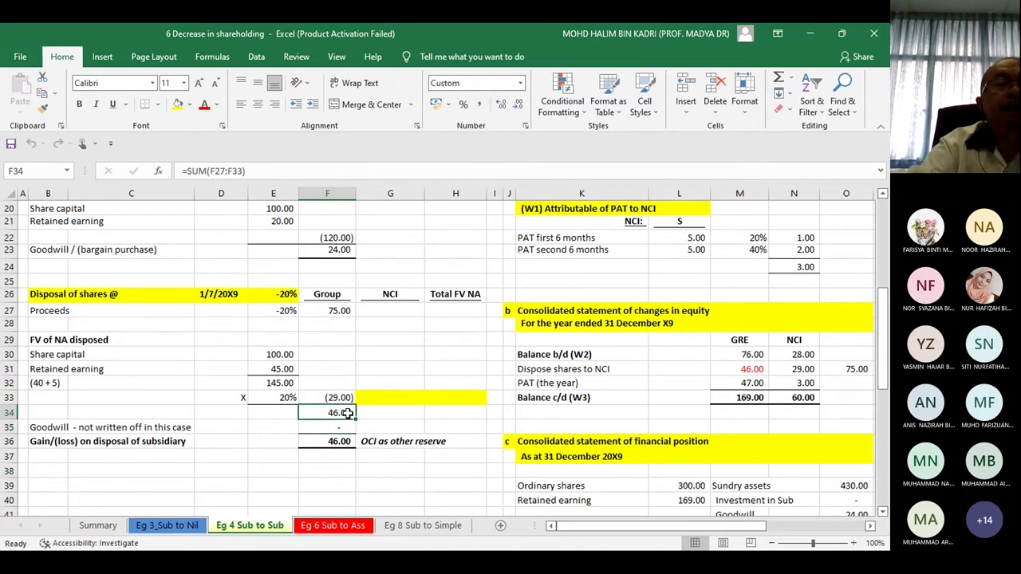
key("Down")
key("Down")
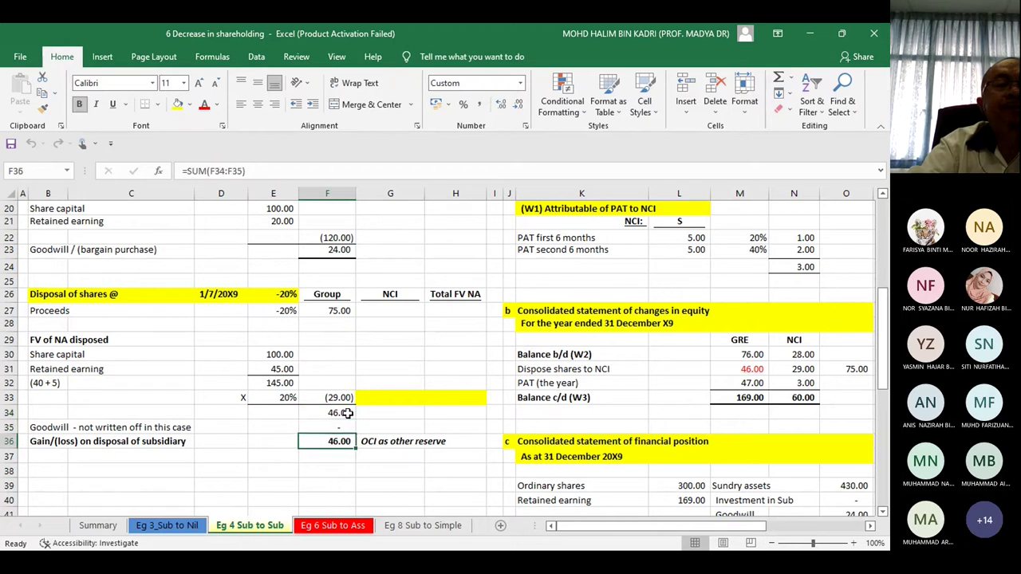
key("Up")
key("Down")
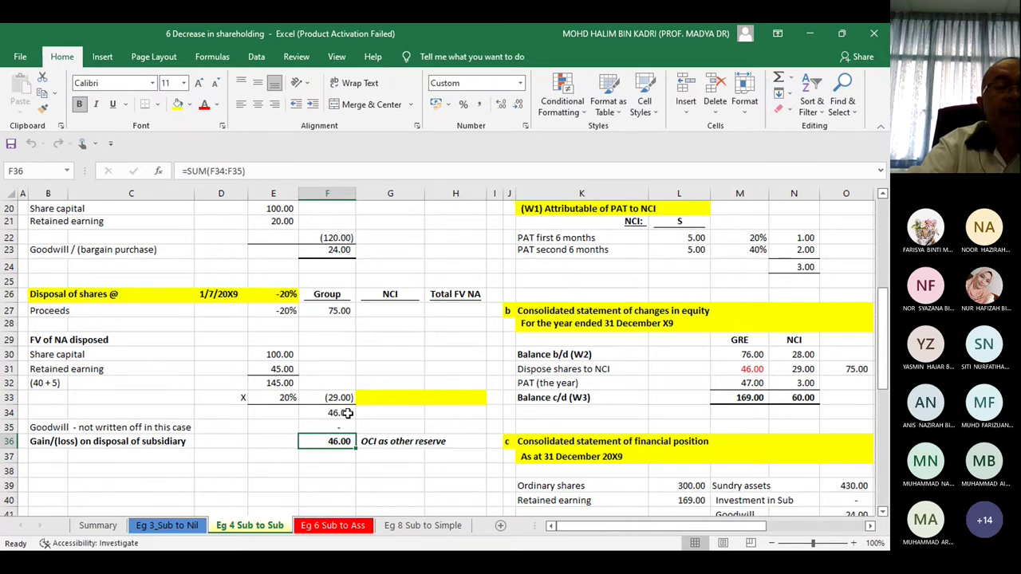
- Recheck the 20% share of net assets disposed and trace it to the gain or loss on disposal
key("Up")
key("Up")
key("Up")
key("Down")
key("Up")
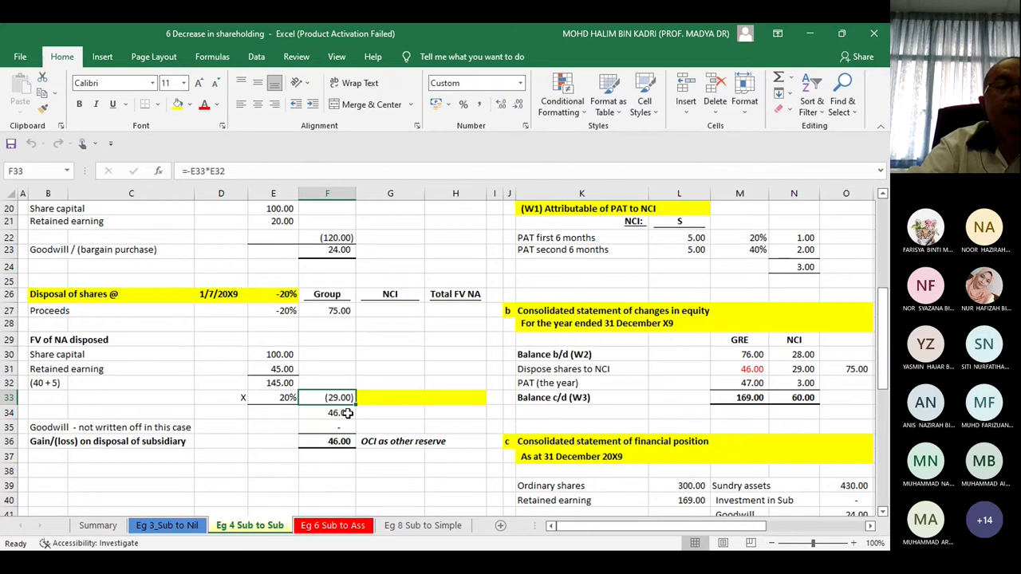
key("Left")
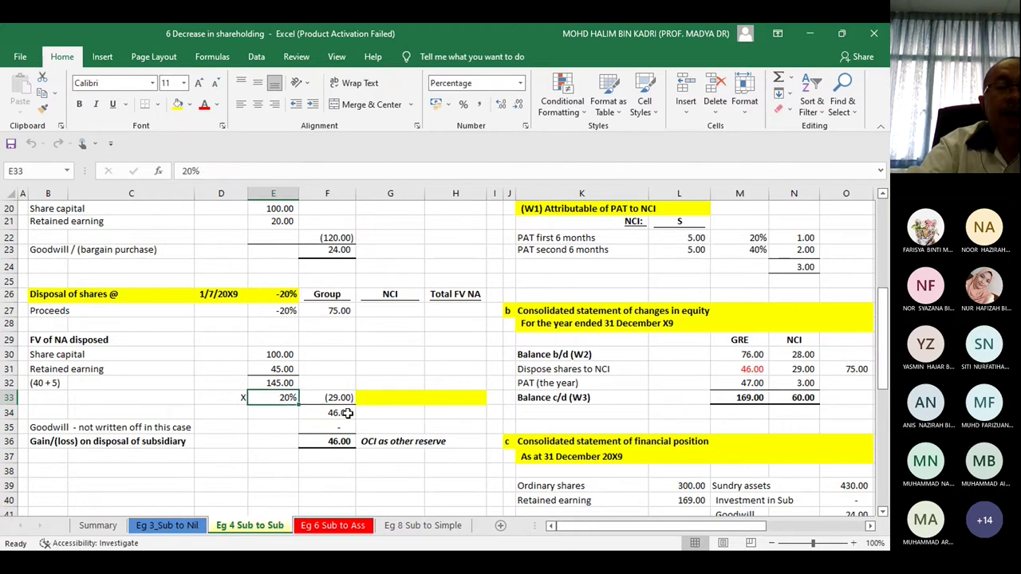
key("Right")
key("Right")
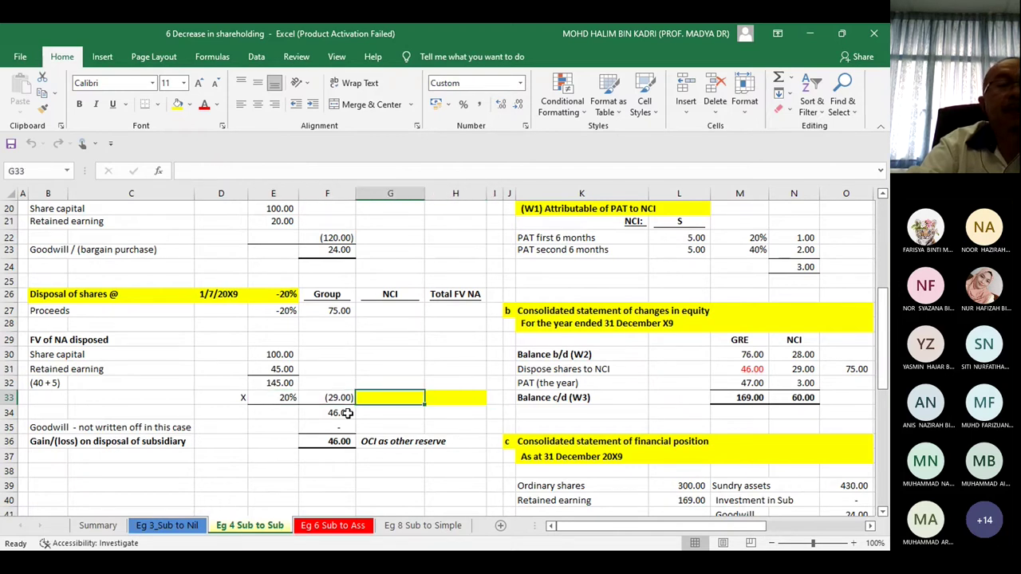
key("Left")
key("Down")
key("Down")
key("Down")
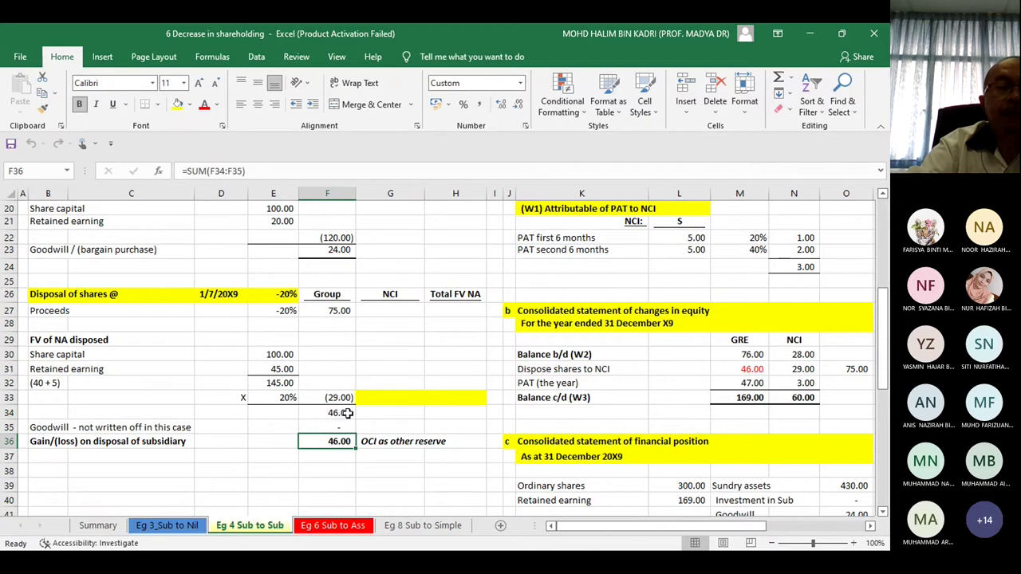
- Review the goodwill working and the H Group shareholding table, going back to the start of the Eg 4 worksheet
key("Up")
key("Up")
key("Up")
key("Up")
key("Up")
key("Up")
key("Up")
key("Up")
key("Up")
key("Up")
key("Up")
key("Up")
key("Up")
key("Up")
key("Up")
key("Up")
key("Up")
key("Up")
key("Up")
key("Up")
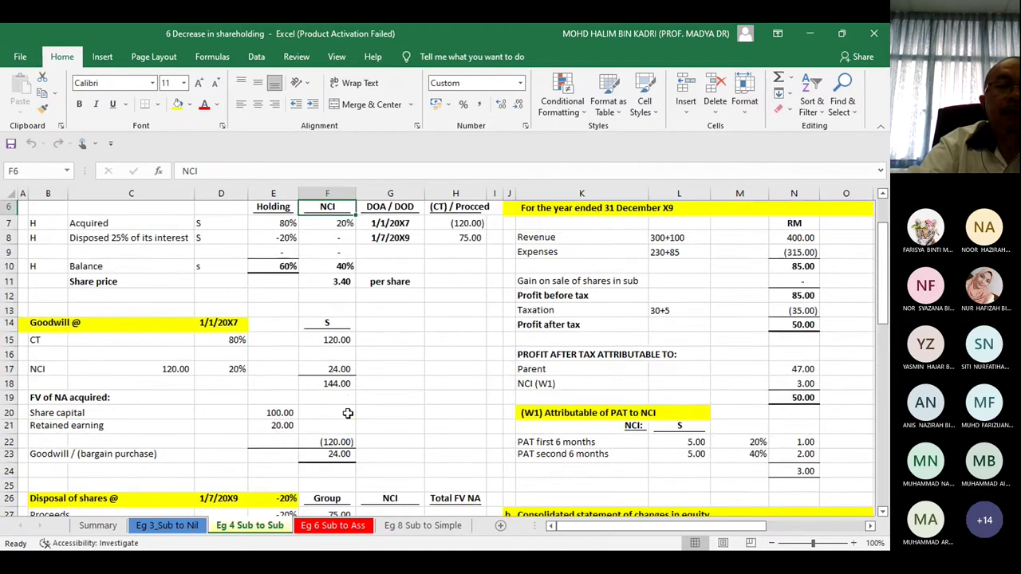
key("Up")
key("Up")
key("Up")
key("Up")
key("Up")
- Go across the consolidated profit or loss statement to the W2 analysis of financial statements at b/d heading
key("Right")
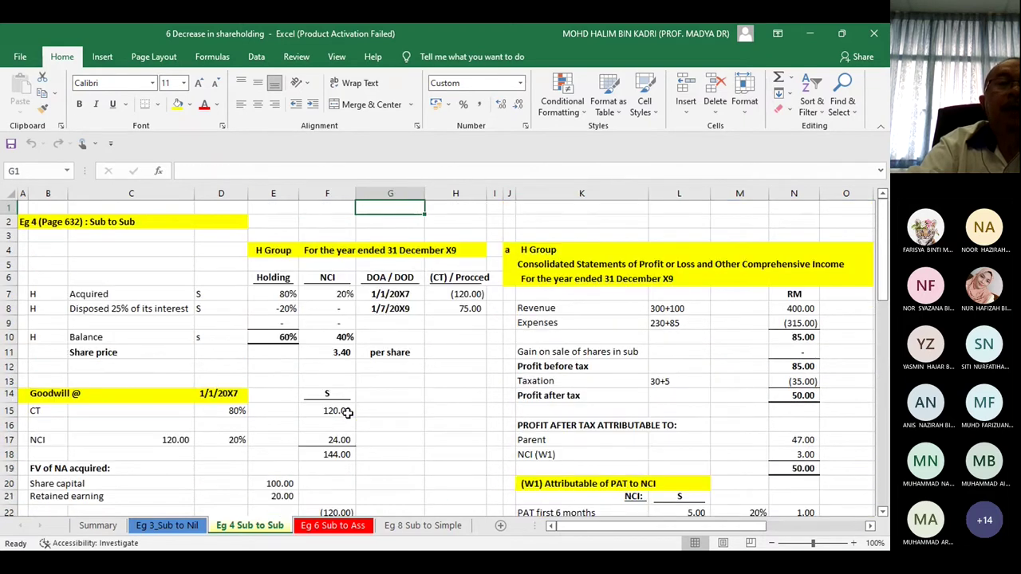
key("Right")
key("Right")
key("Right")
key("Right")
key("Right")
key("Right")
key("Right")
key("Right")
key("Right")
key("Right")
key("Right")
key("Right")
key("Right")
key("Right")
key("Right")
key("Right")
key("Right")
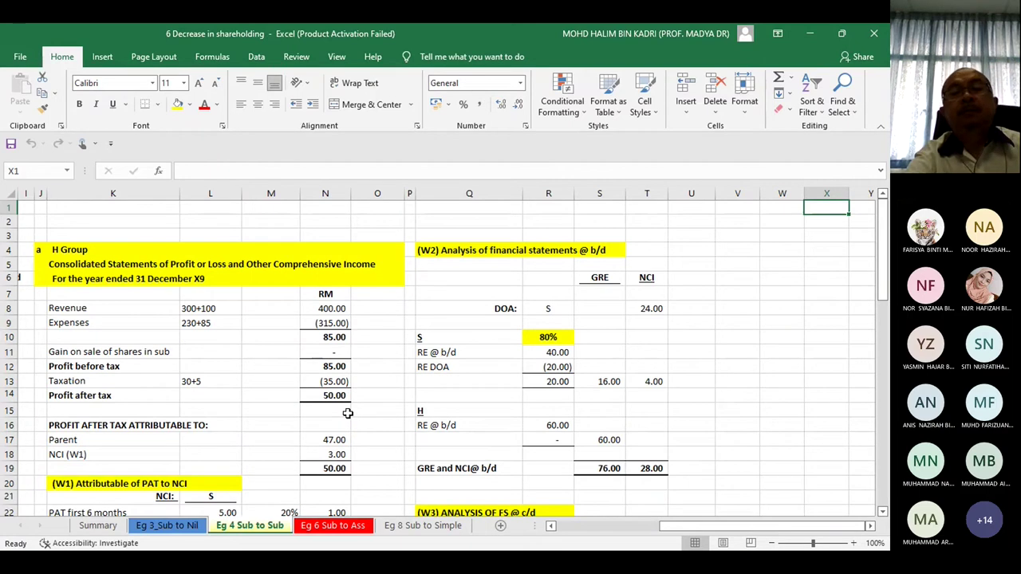
key("Down")
key("Down")
key("Down")
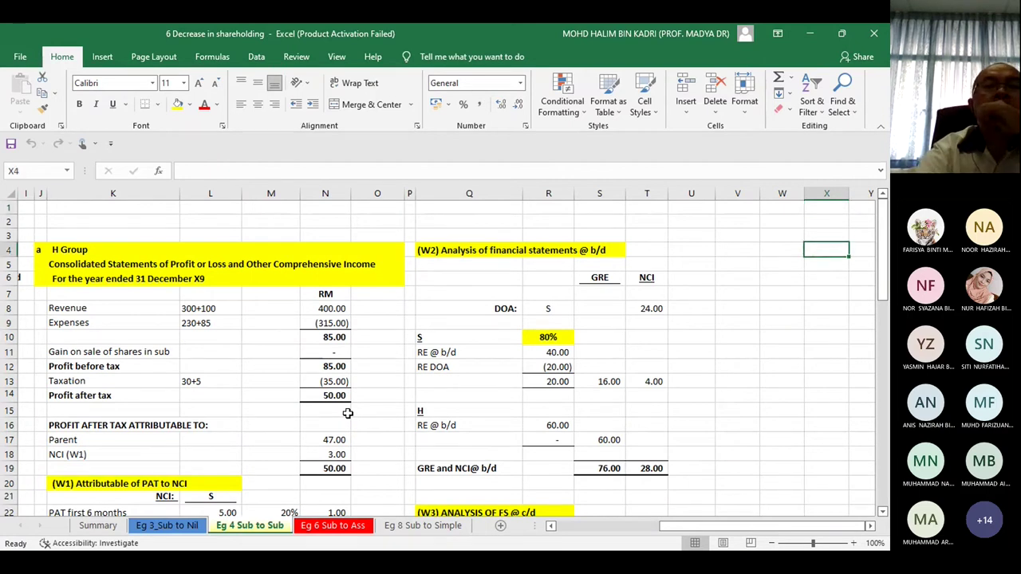
key("Left")
key("Left")
key("Left")
key("Left")
key("Left")
key("Left")
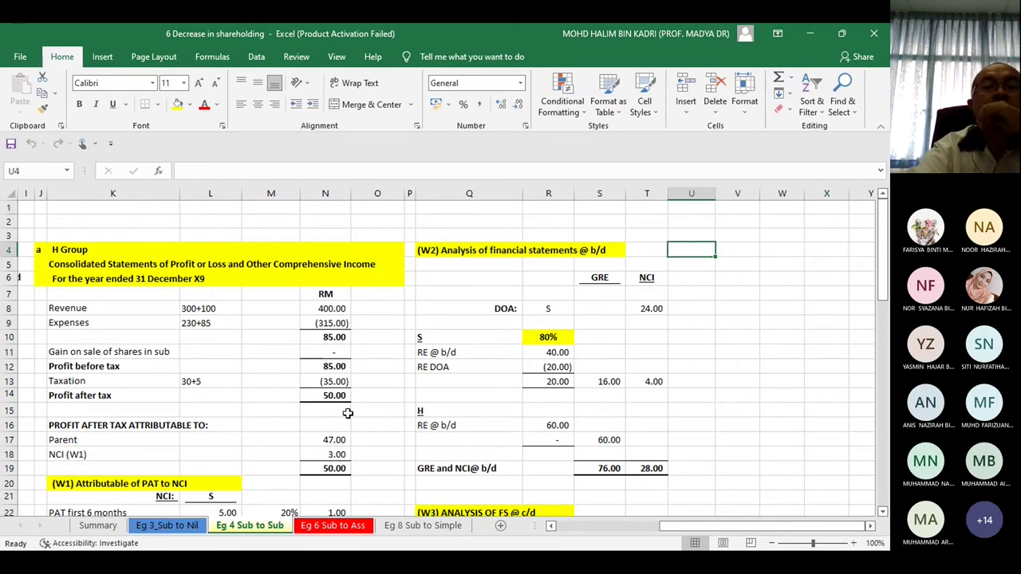
key("Left")
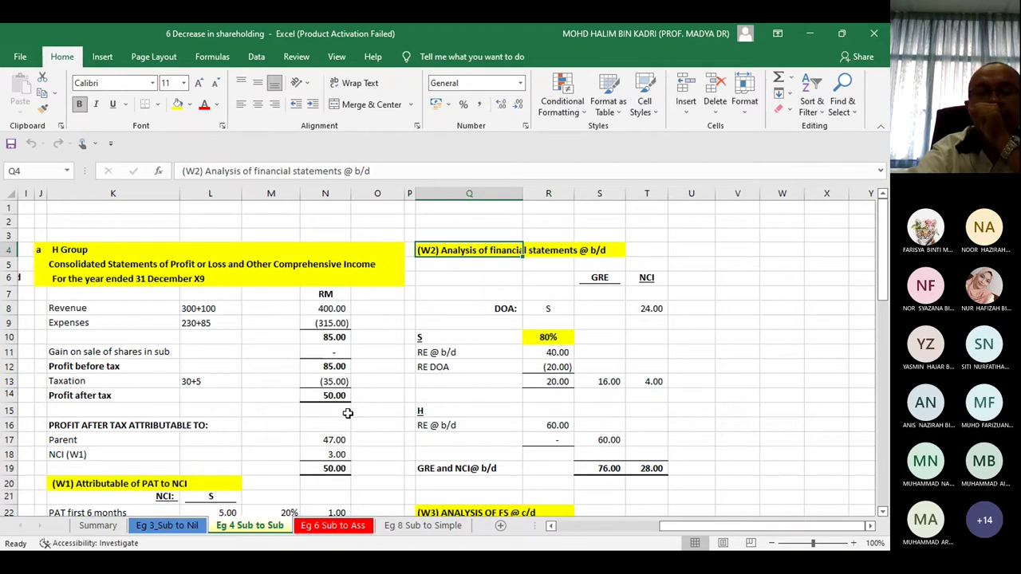
- Review the W2 row labels for S and H retained earnings, returning to the DOA line
key("Down")
key("Down")
key("Down")
key("Down")
key("Down")
key("Down")
key("Down")
key("Down")
key("Down")
key("Down")
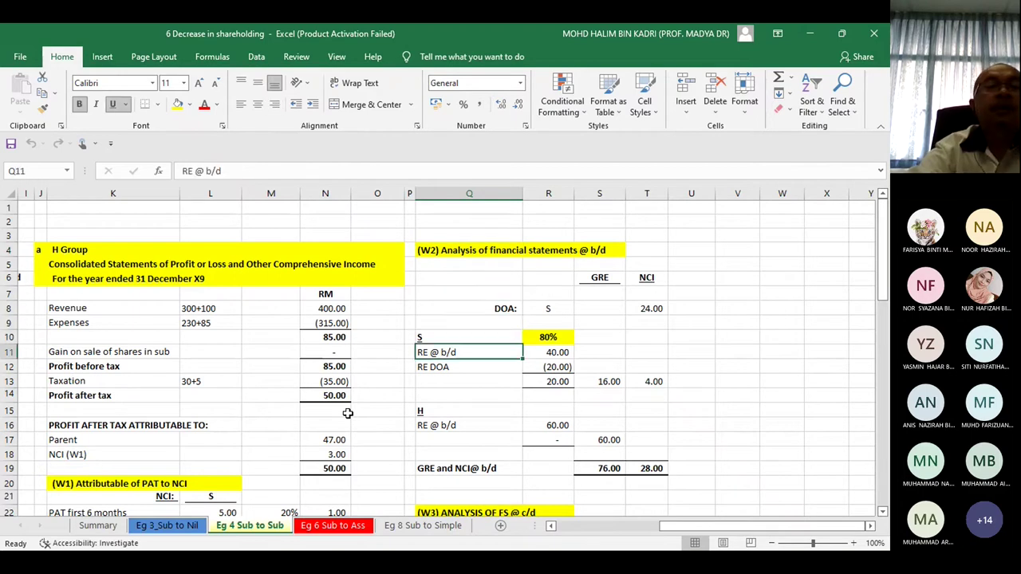
key("Down")
key("Down")
key("Down")
key("Down")
key("Down")
key("Up")
key("Up")
key("Up")
key("Up")
key("Up")
key("Up")
key("Up")
key("Up")
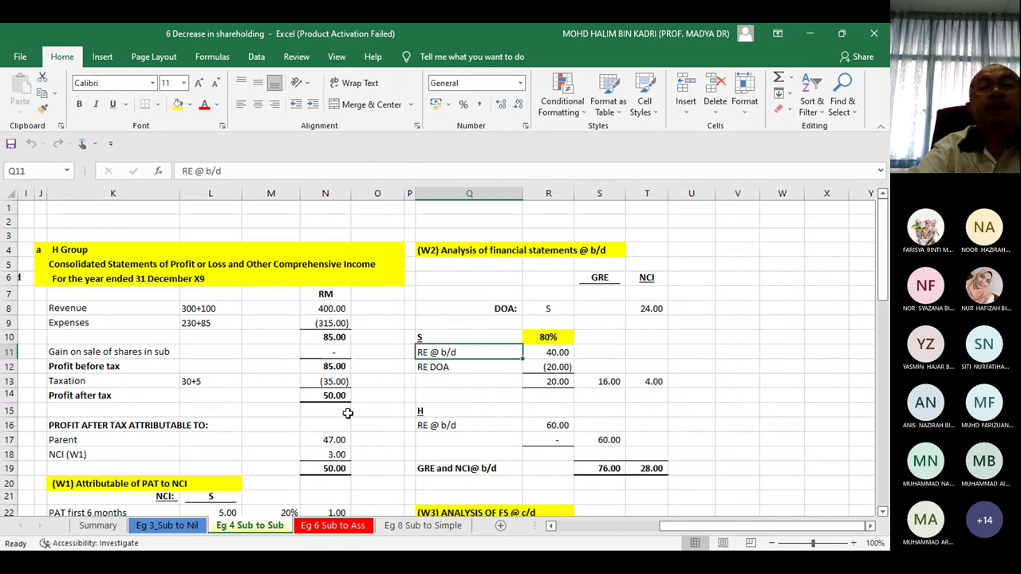
key("Down")
key("Up")
key("Up")
key("Up")
key("Up")
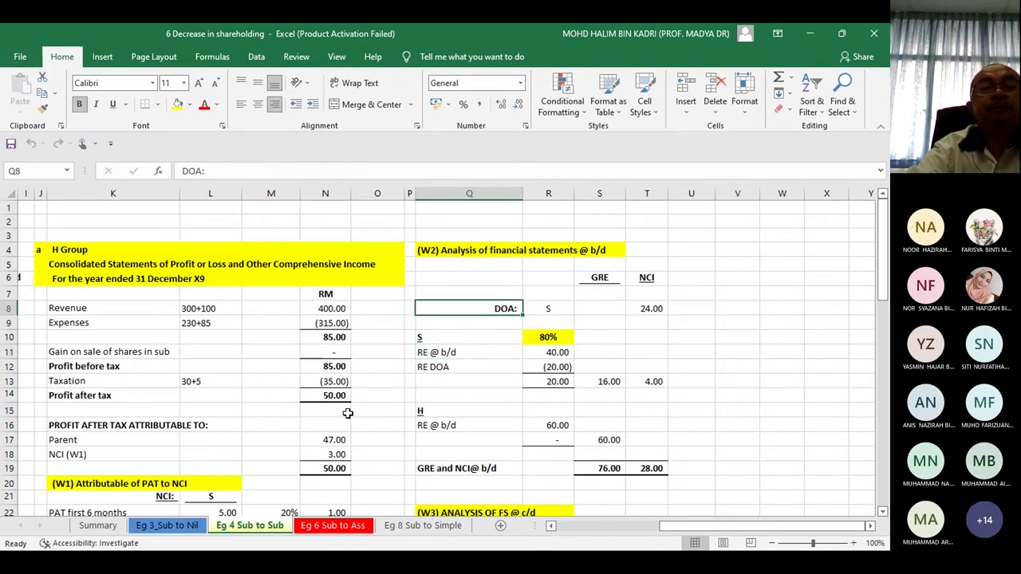
- Examine the NCI amount at DOA in W2 and return to S's retained earnings b/d line
key("Right")
key("Right")
key("Right")
key("Down")
key("Down")
key("Down")
key("Left")
key("Left")
key("Left")
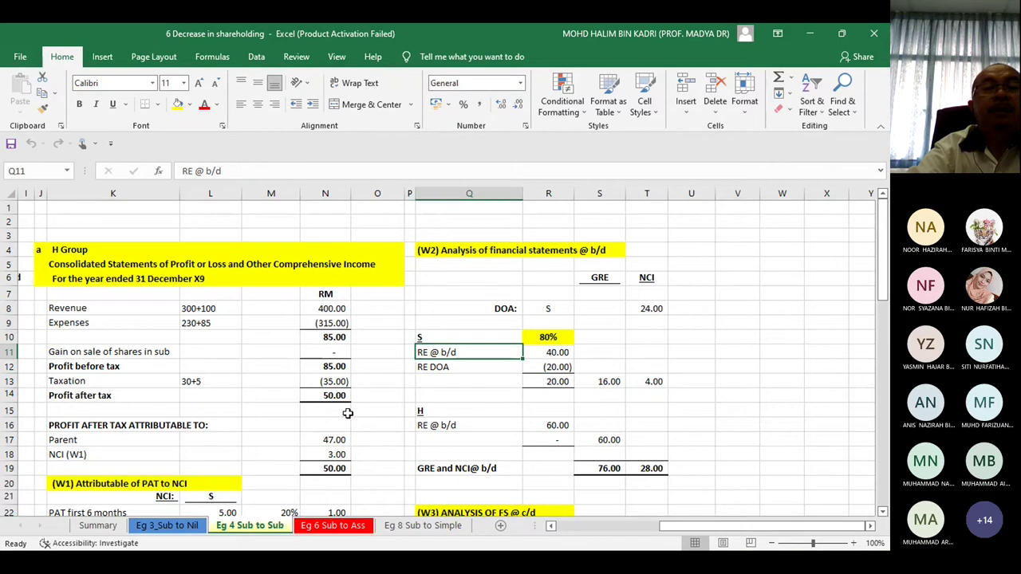
- Examine S's retained earnings at b/d less those at DOA and the split between GRE and NCI
key("Right")
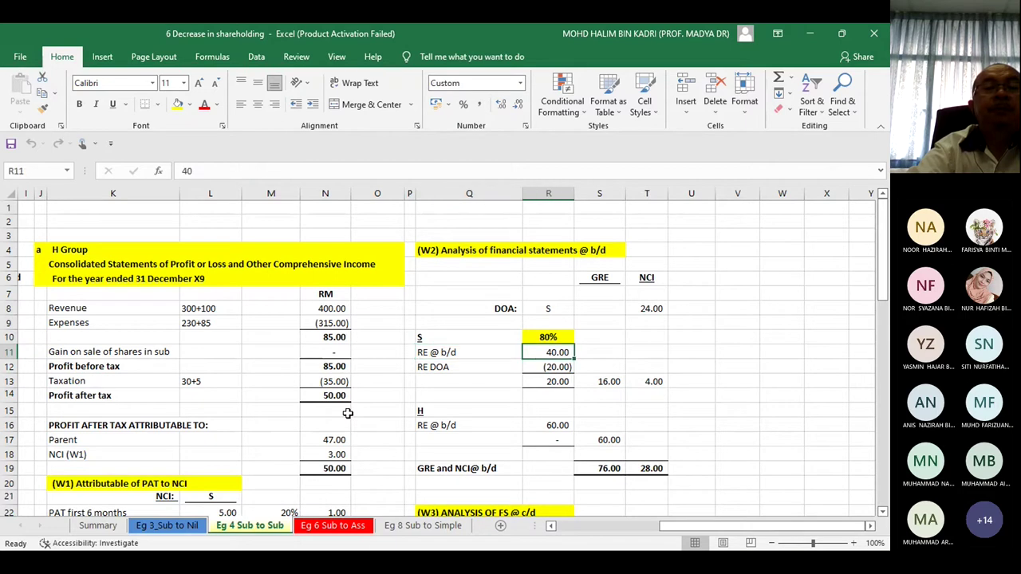
key("Down")
key("Down")
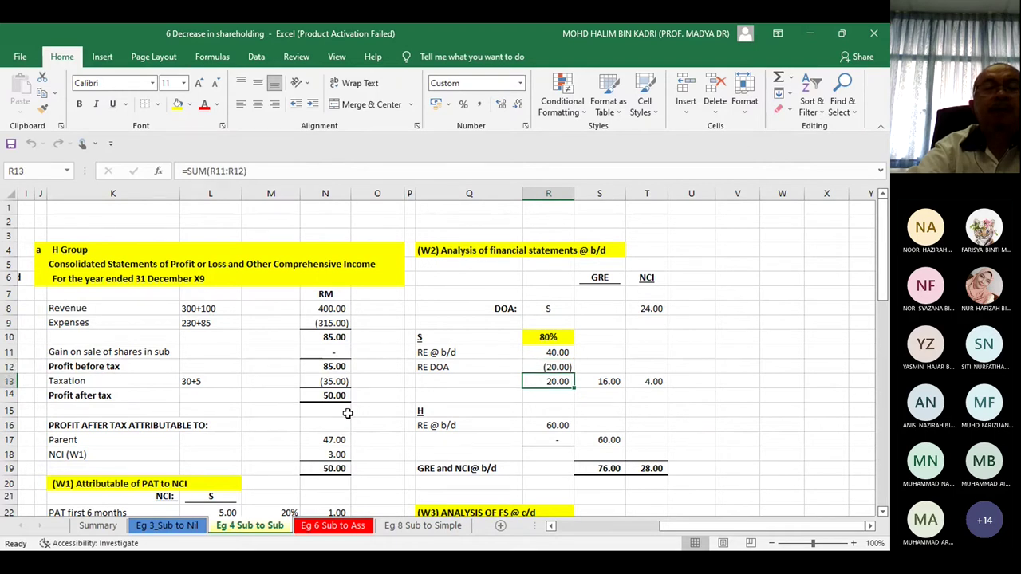
key("Right")
key("Right")
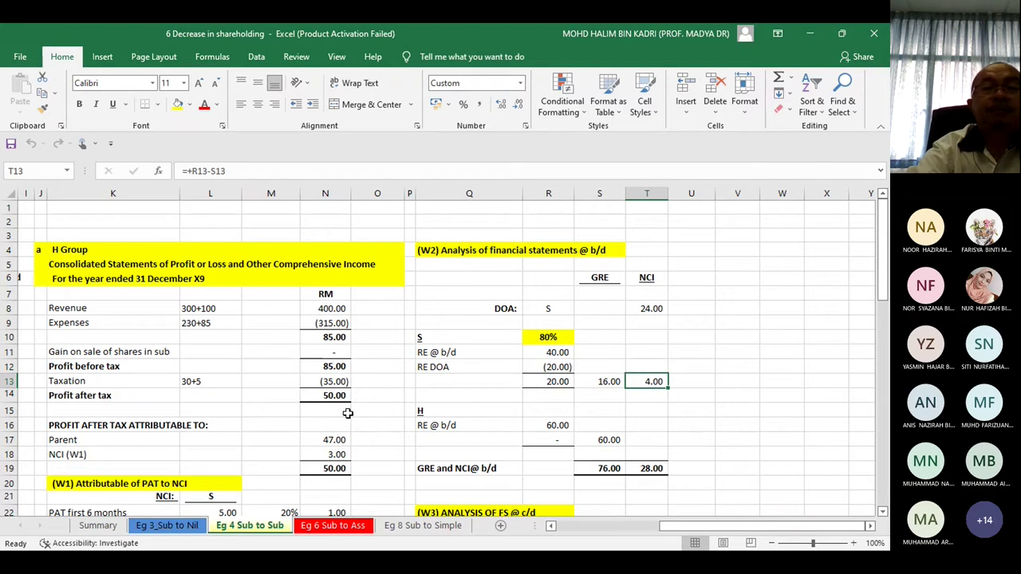
- Go to H's retained earnings b/d line in the W2 analysis
key("Left")
key("Left")
key("Left")
key("Down")
key("Down")
key("Down")
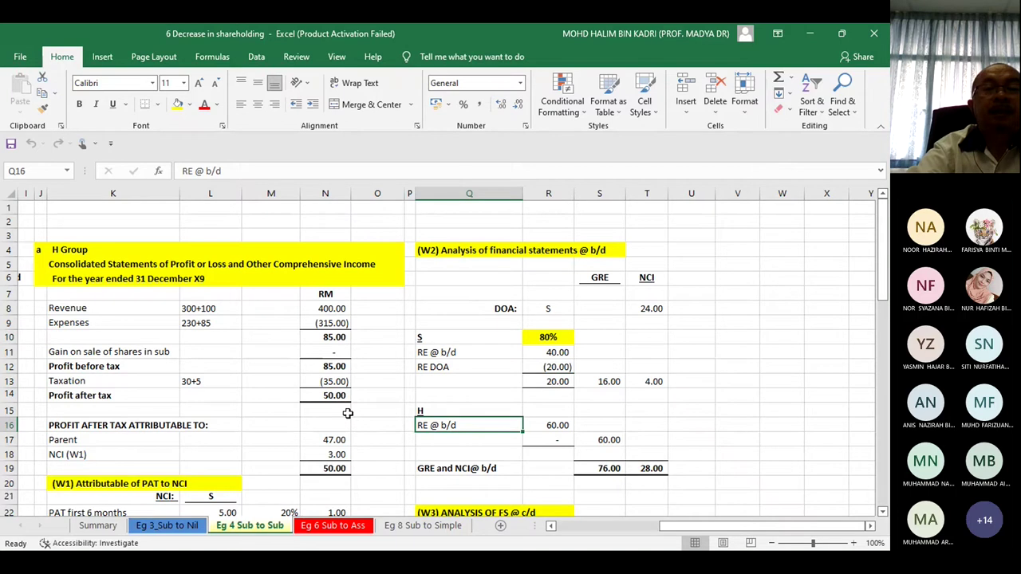
- Examine H's retained earnings at b/d and the combined GRE and NCI b/d totals in W2
key("Right")
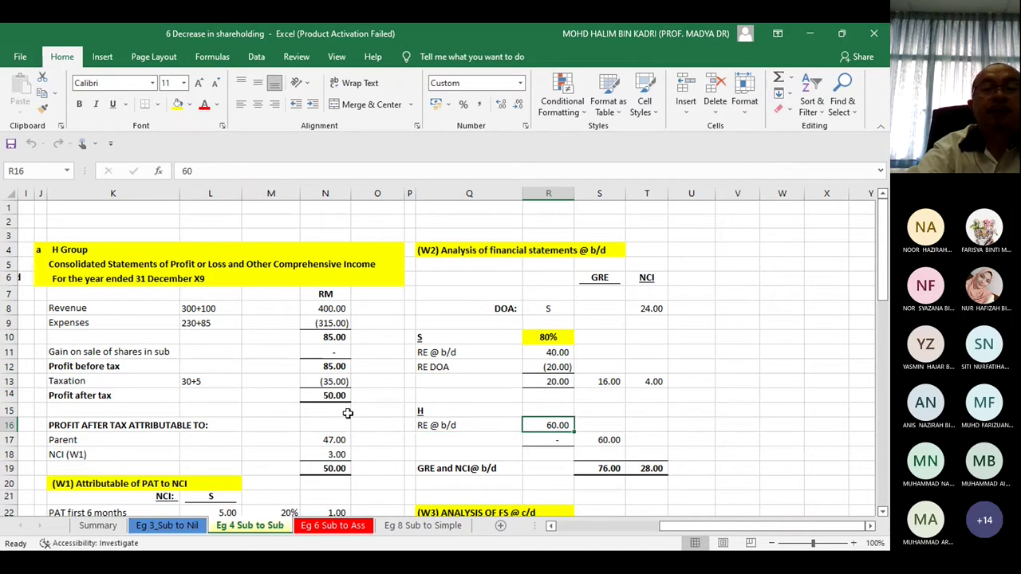
key("Right")
key("Down")
key("Down")
key("Down")
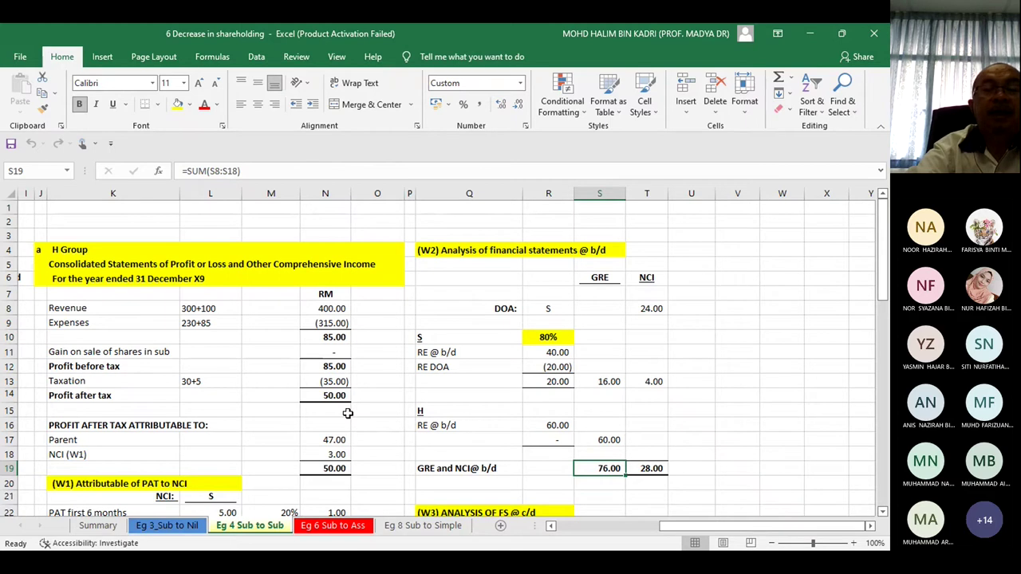
key("Right")
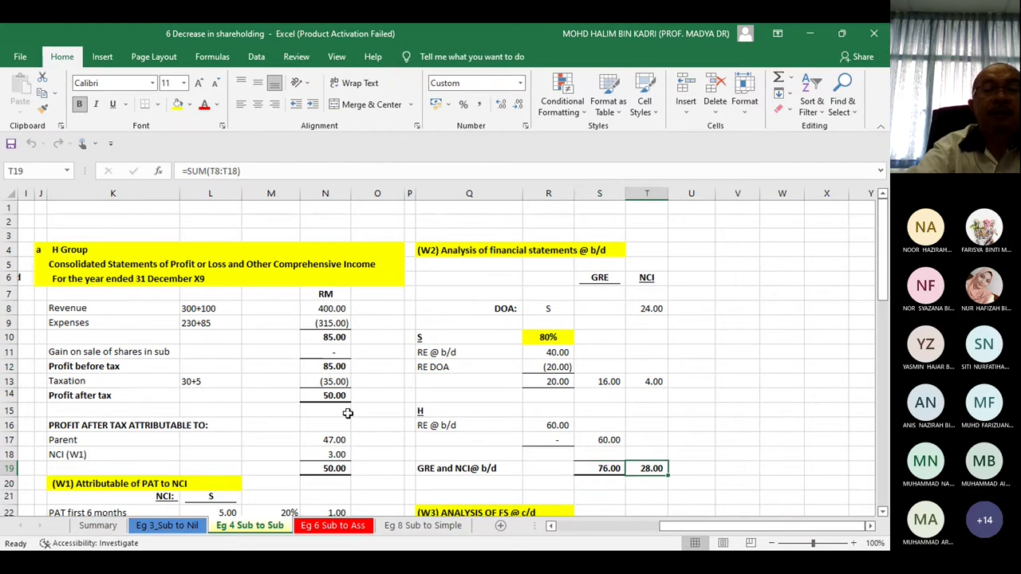
key("Left")
key("Left")
key("Left")
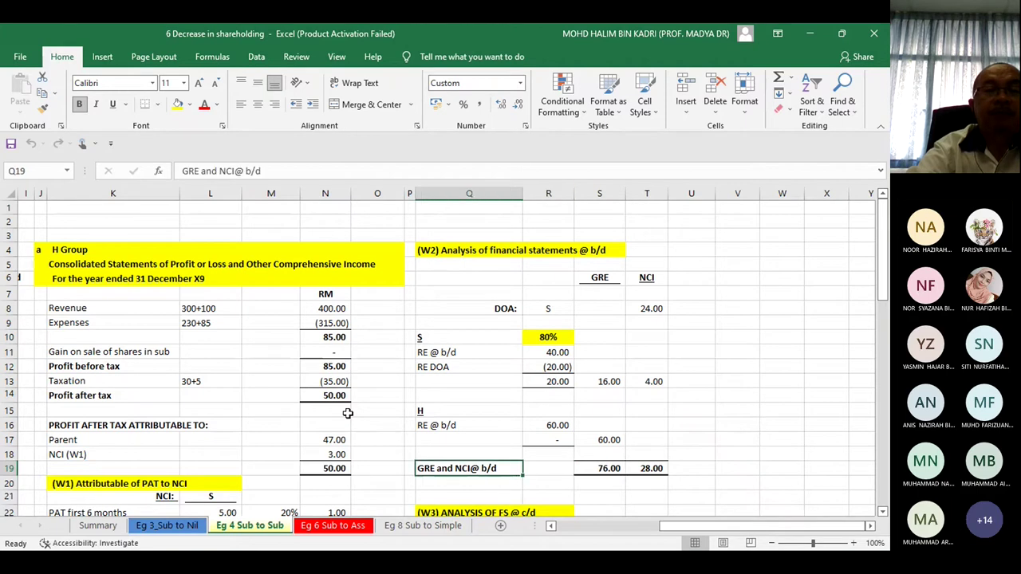
- Go through the W3 analysis at c/d down to S's current-year PAT for the second six months
key("Down")
key("Down")
key("Down")
key("Down")
key("Down")
key("Down")
key("Down")
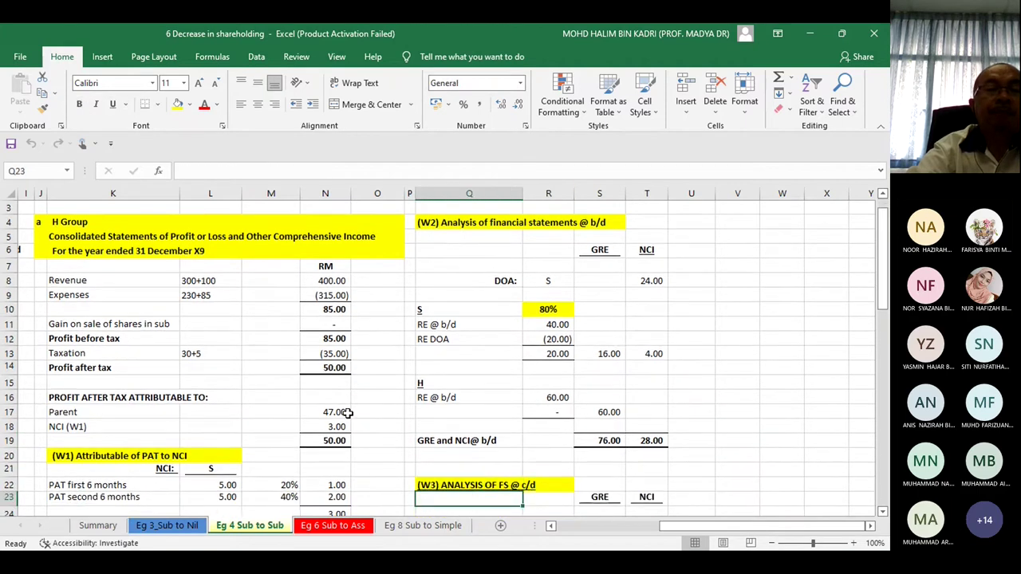
key("Down")
key("Down")
key("Down")
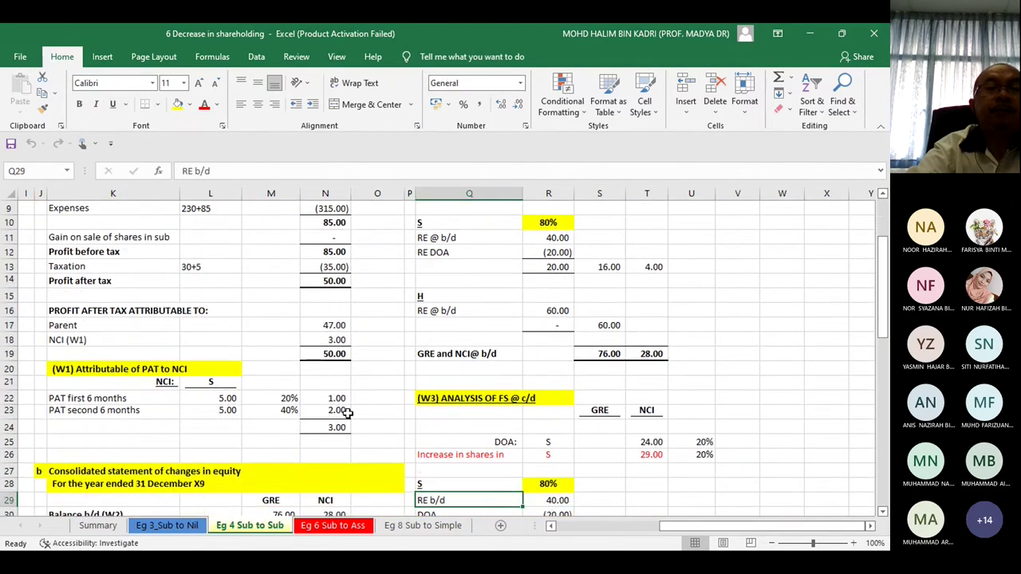
key("Down")
key("Down")
key("Down")
key("Down")
key("Down")
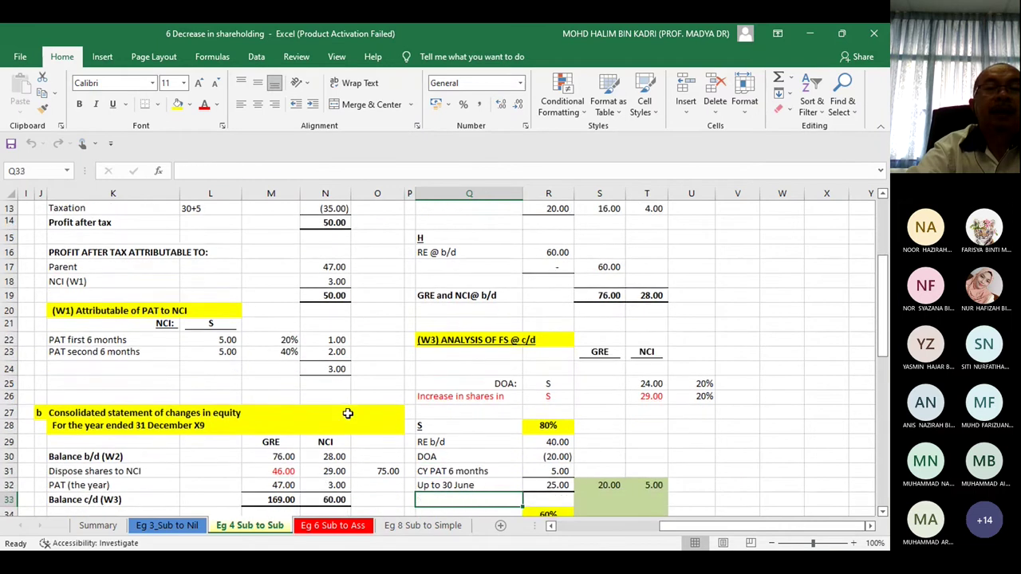
key("Down")
key("Down")
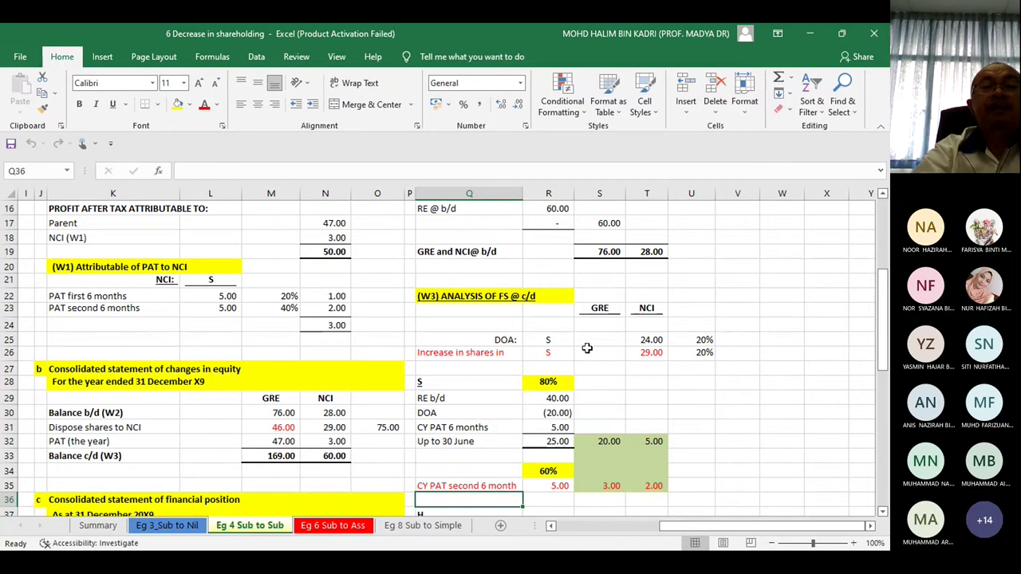
- Examine the NCI at DOA and the NCI's increase in shares in S in W3
left_click(653, 340)
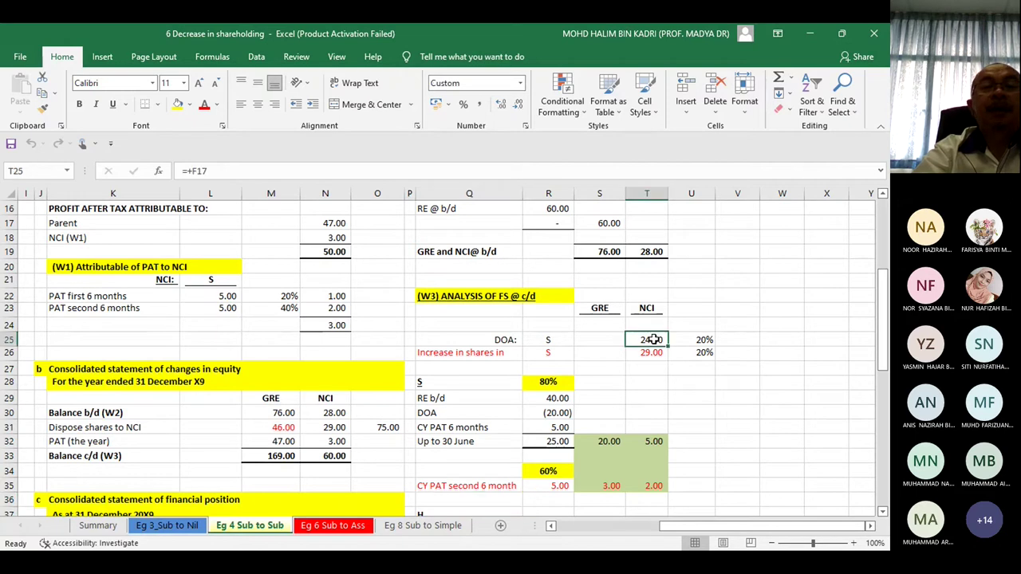
left_click(464, 353)
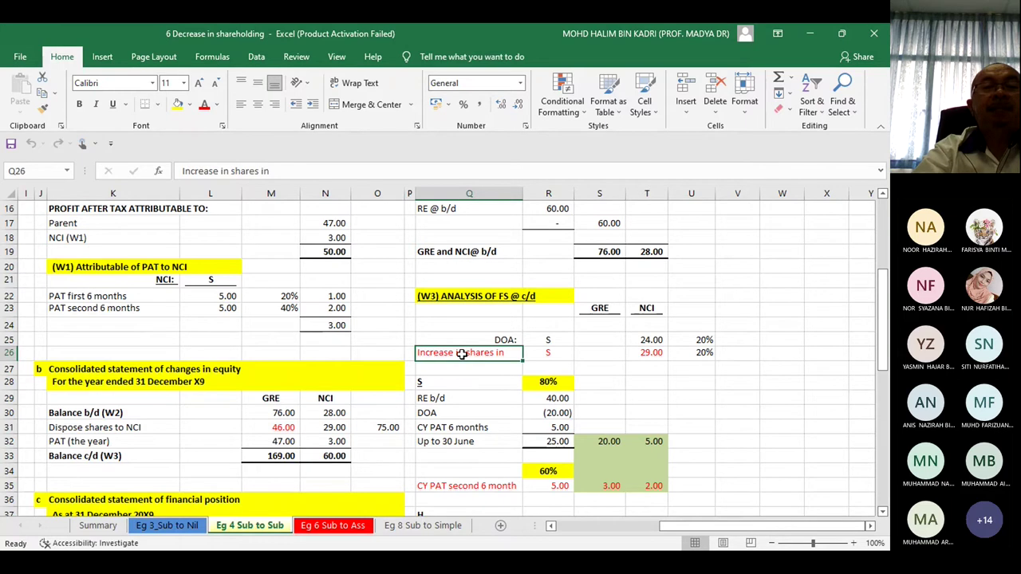
left_click(652, 351)
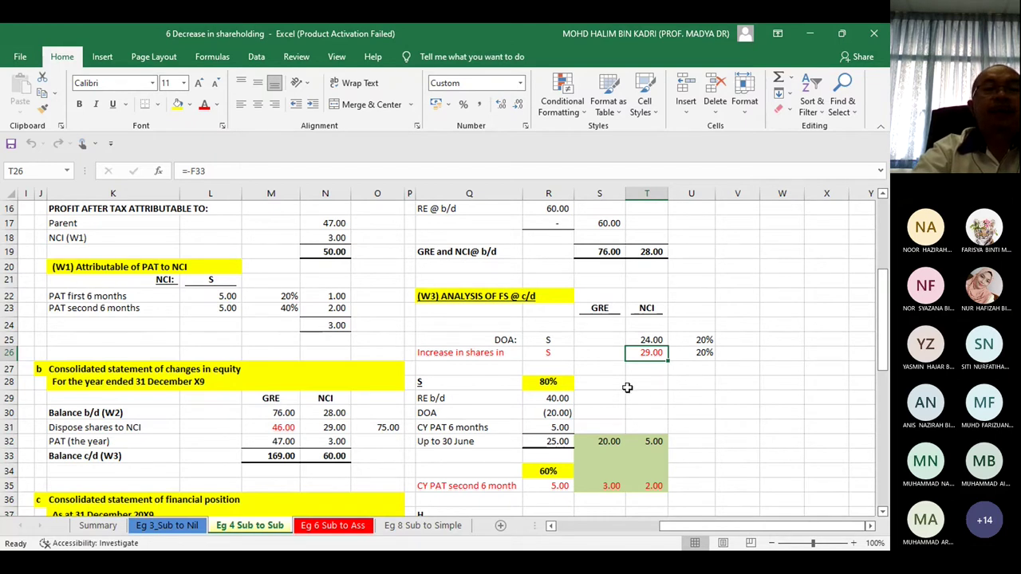
- Examine S's W3 retained earnings up to 30 June and their split between GRE and NCI
left_click(552, 447)
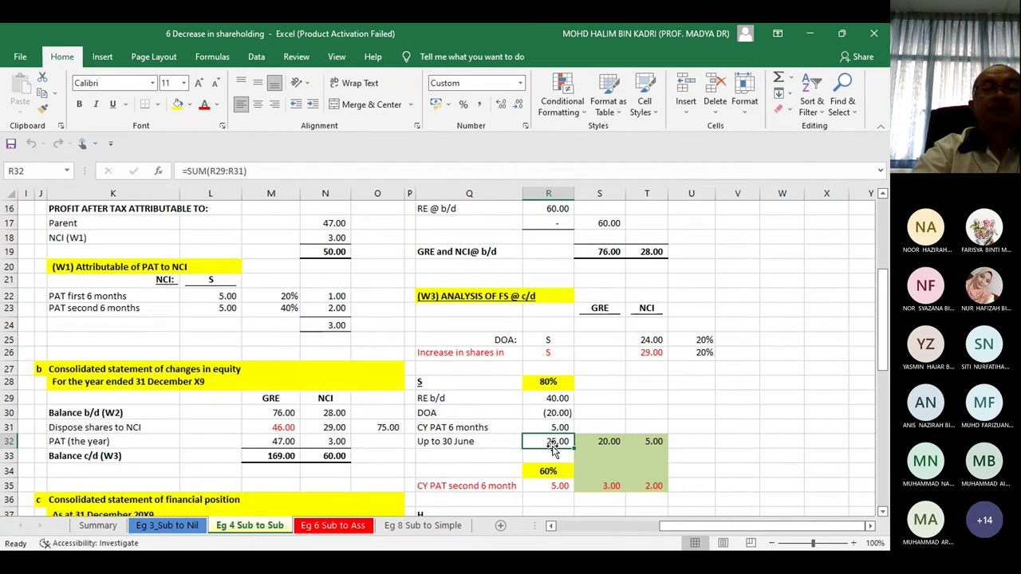
key("Right")
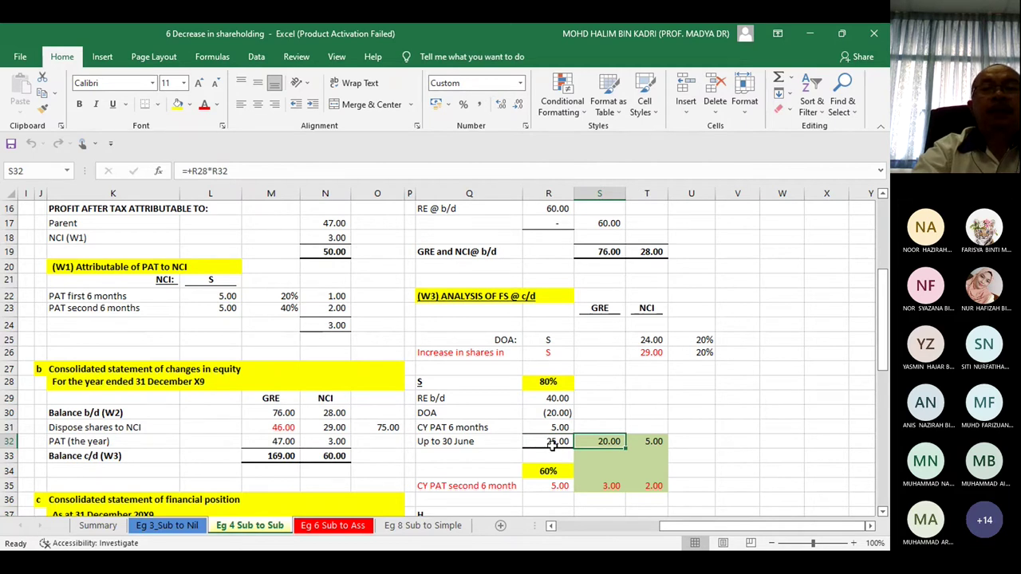
key("Right")
key("Down")
key("Down")
key("Down")
key("Down")
key("Down")
key("Down")
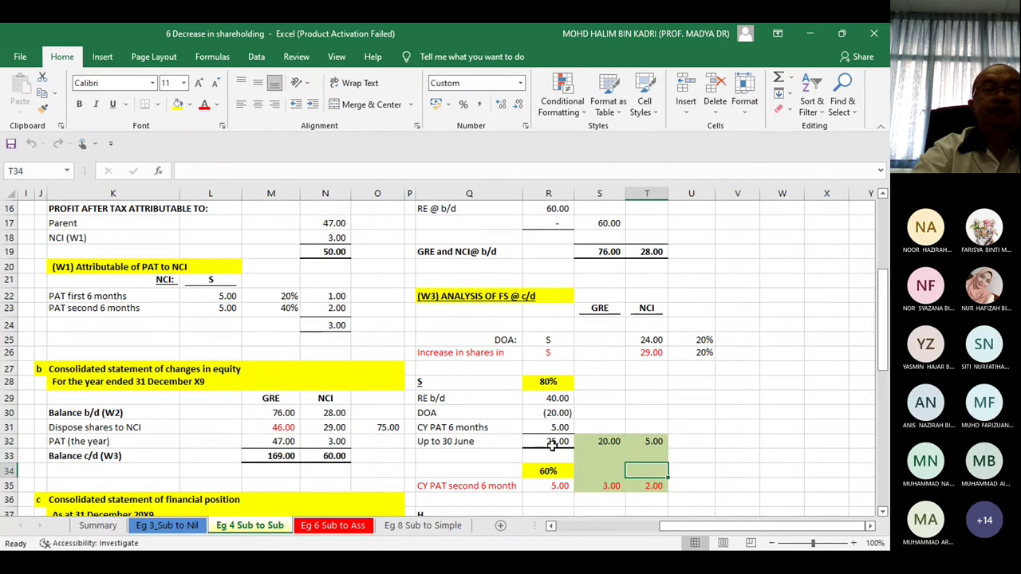
key("Up")
key("Up")
key("Up")
key("Up")
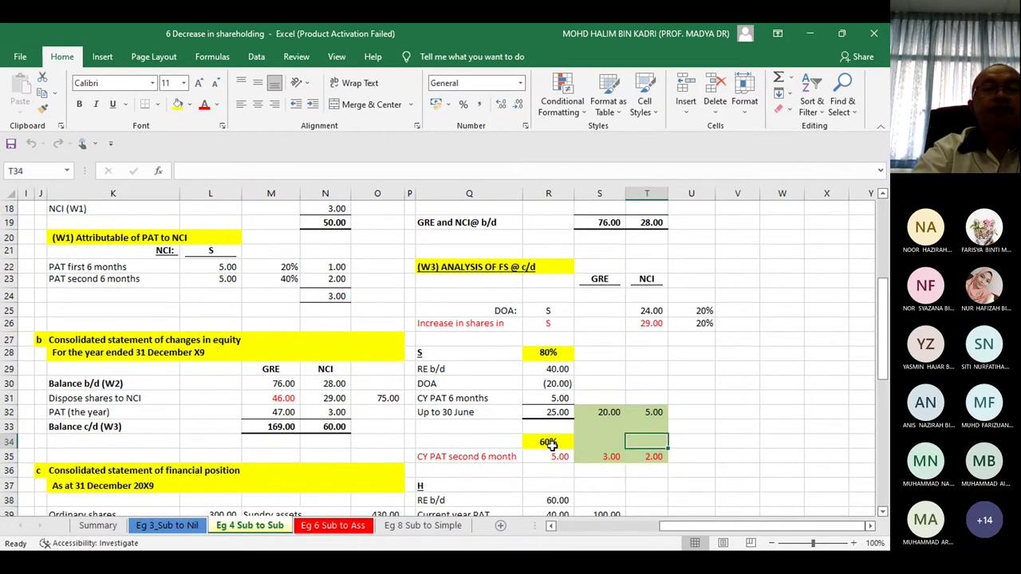
- Examine the 60% holding and the GRE and NCI shares of S's second six months' PAT
left_click(550, 444)
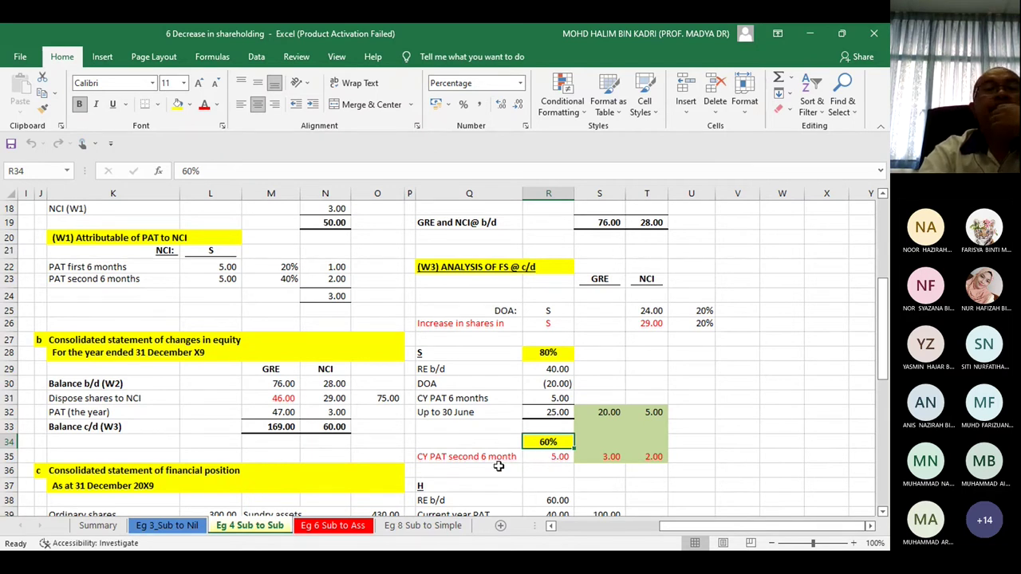
left_click(556, 456)
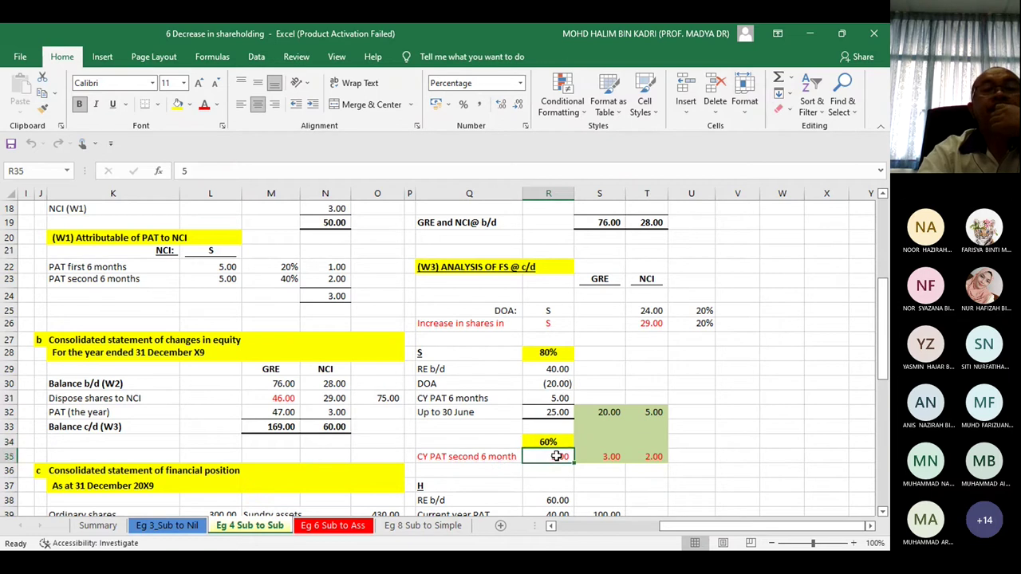
left_click(609, 457)
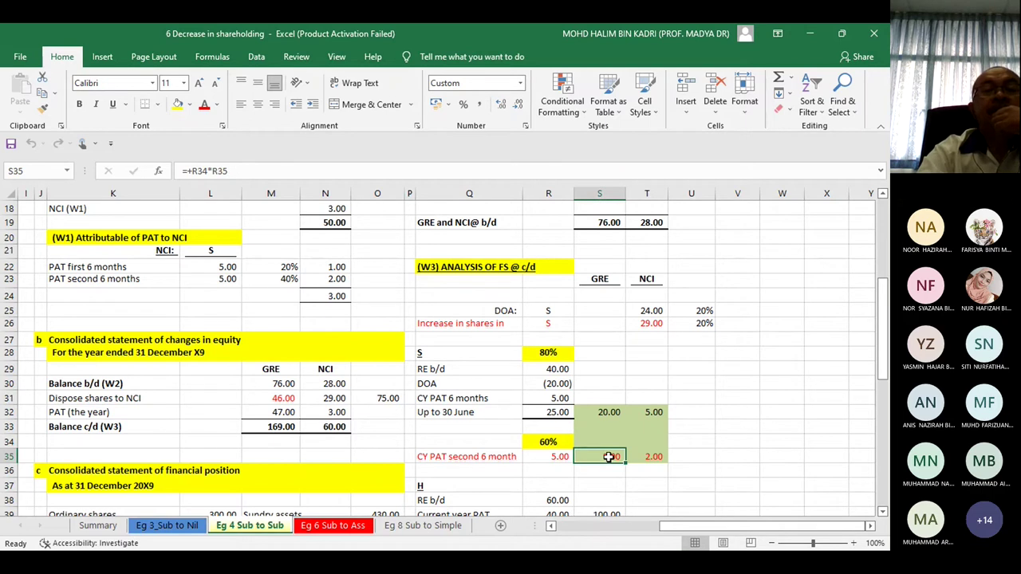
left_click(664, 456)
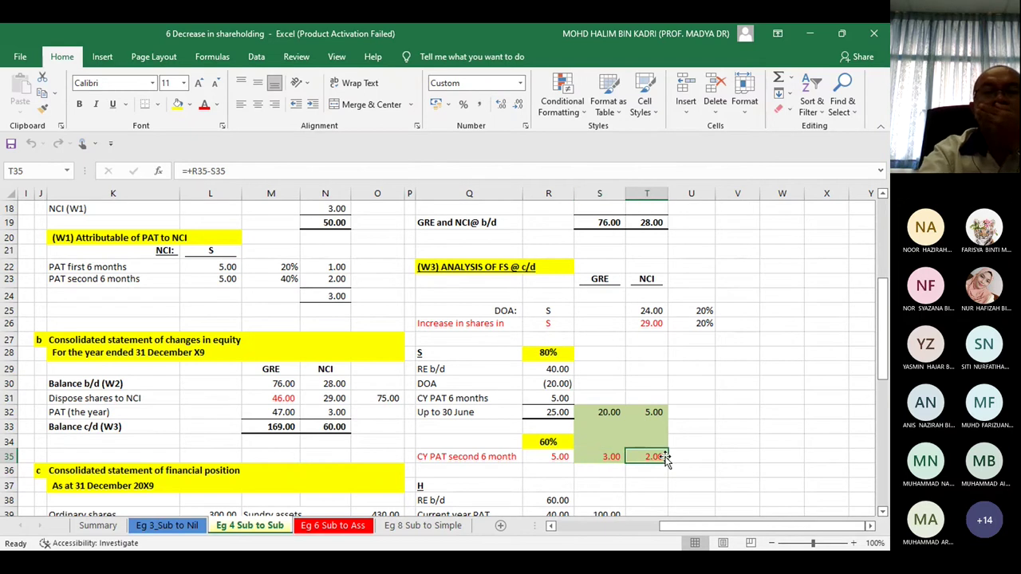
- Go past H's section of W3 and examine the GRE and NCI totals at c/d
key("Down")
key("Down")
key("Down")
key("Down")
key("Down")
key("Down")
key("Down")
key("Down")
key("Down")
key("Down")
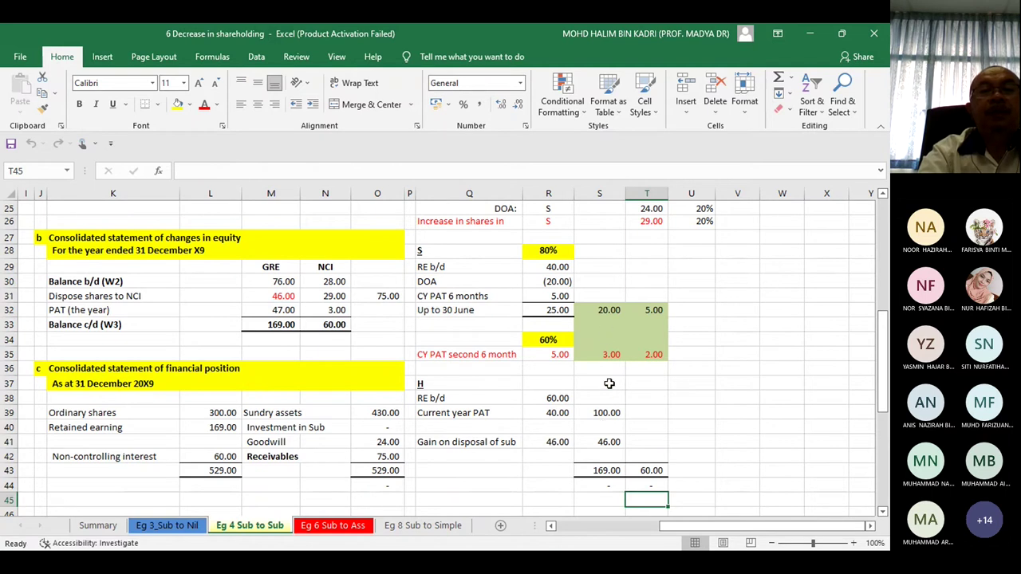
left_click(606, 468)
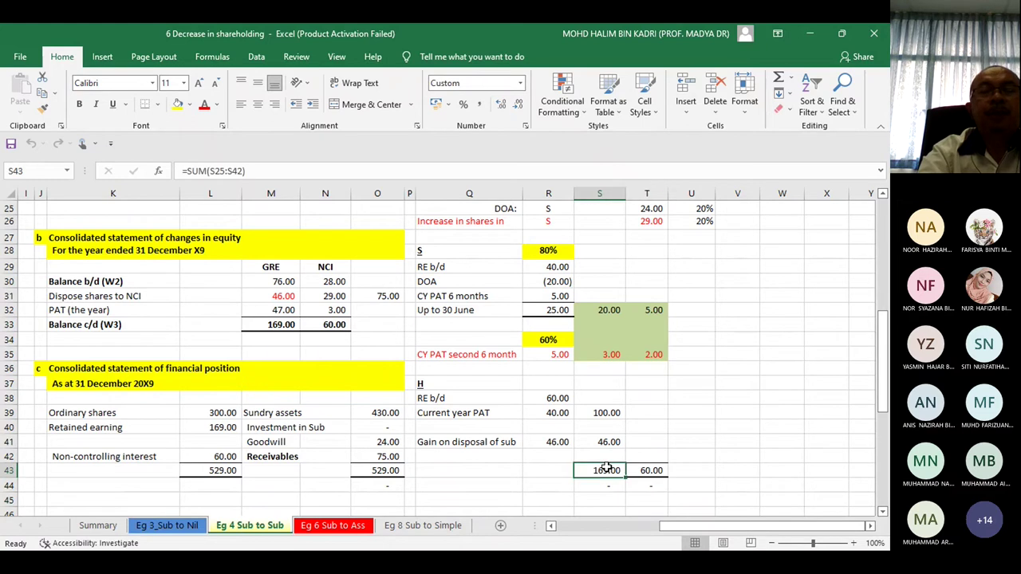
left_click(652, 470)
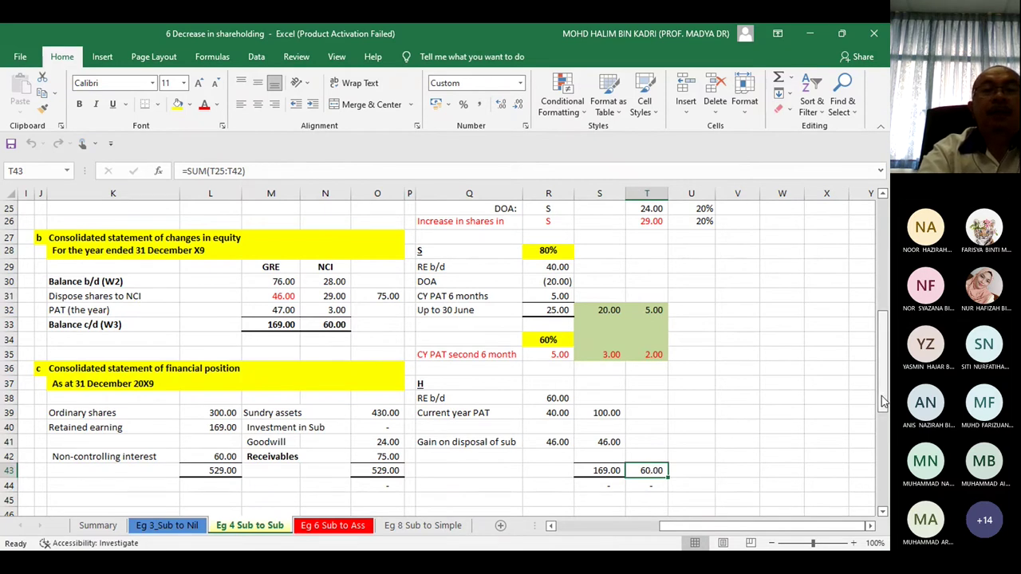
- Return to the consolidated profit or loss statement and examine the revenue, expenses and taxation workings
left_click_drag(883, 401, 883, 400)
left_click_drag(884, 368, 882, 292)
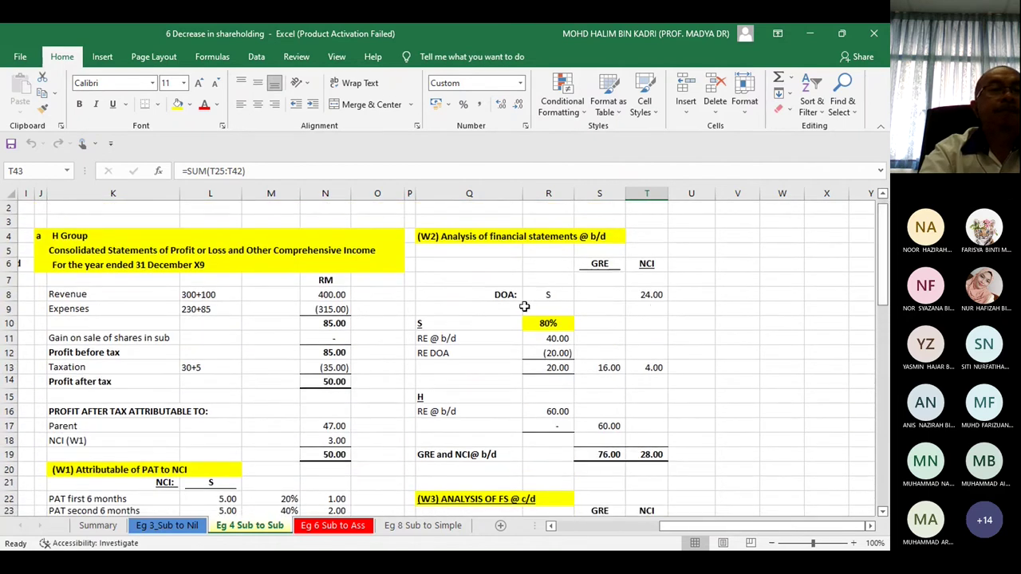
left_click(63, 295)
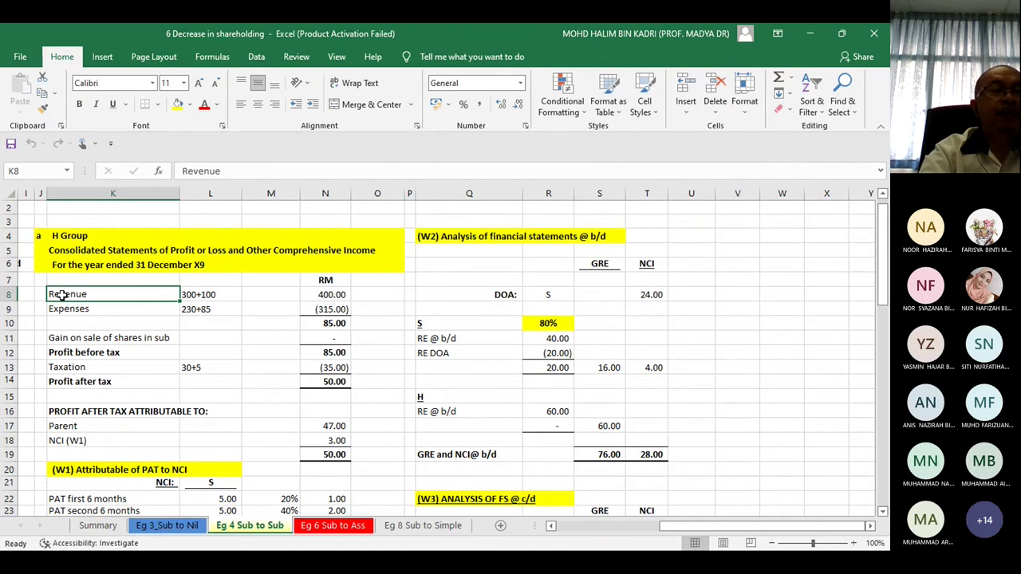
left_click(206, 294)
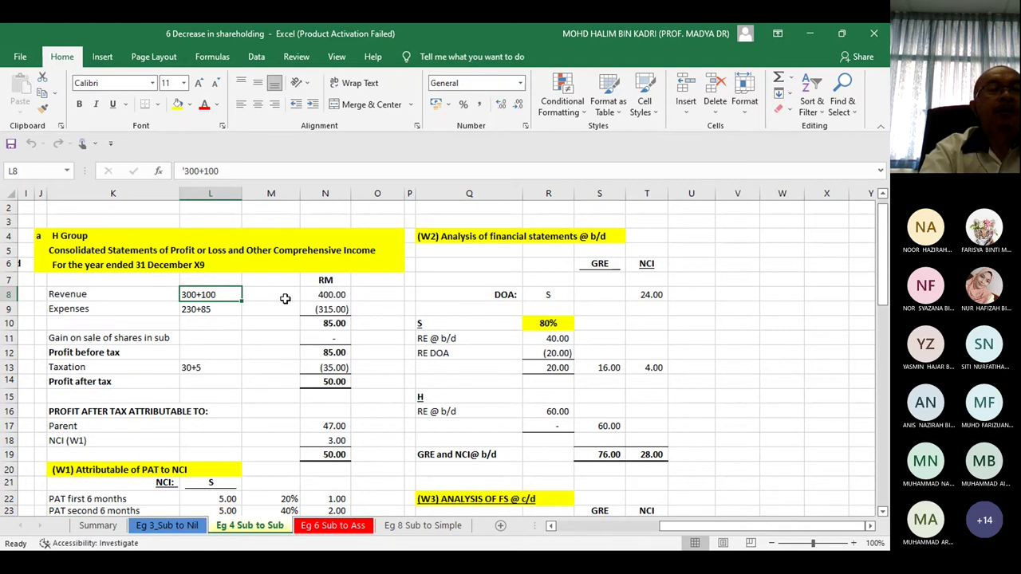
key("Down")
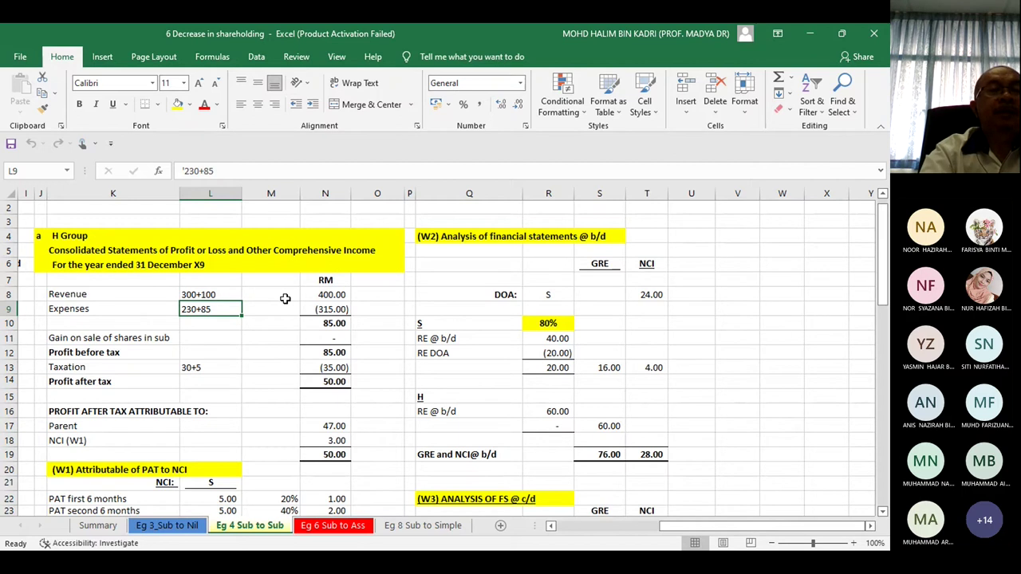
key("Down")
key("Down")
key("Down")
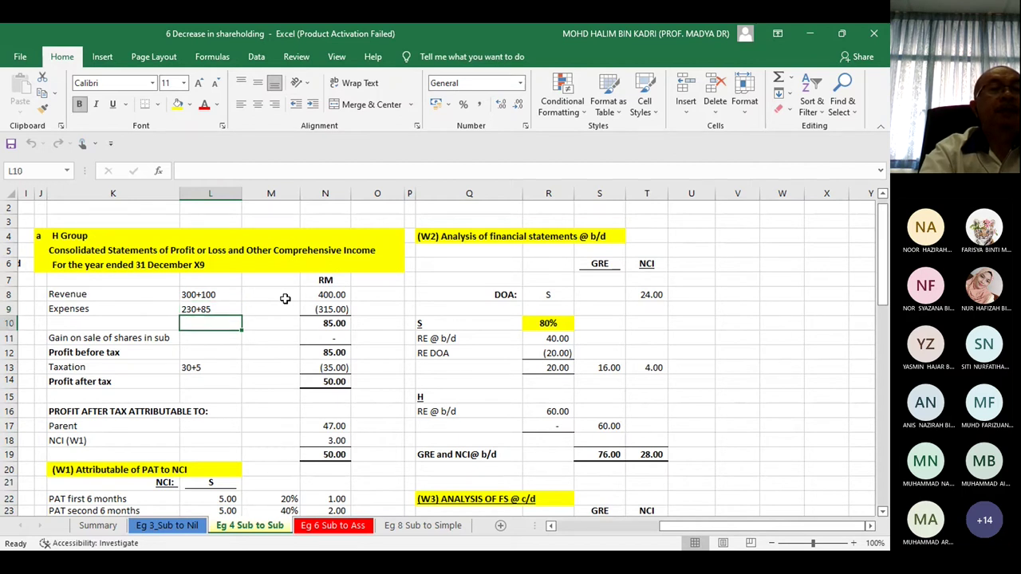
key("Down")
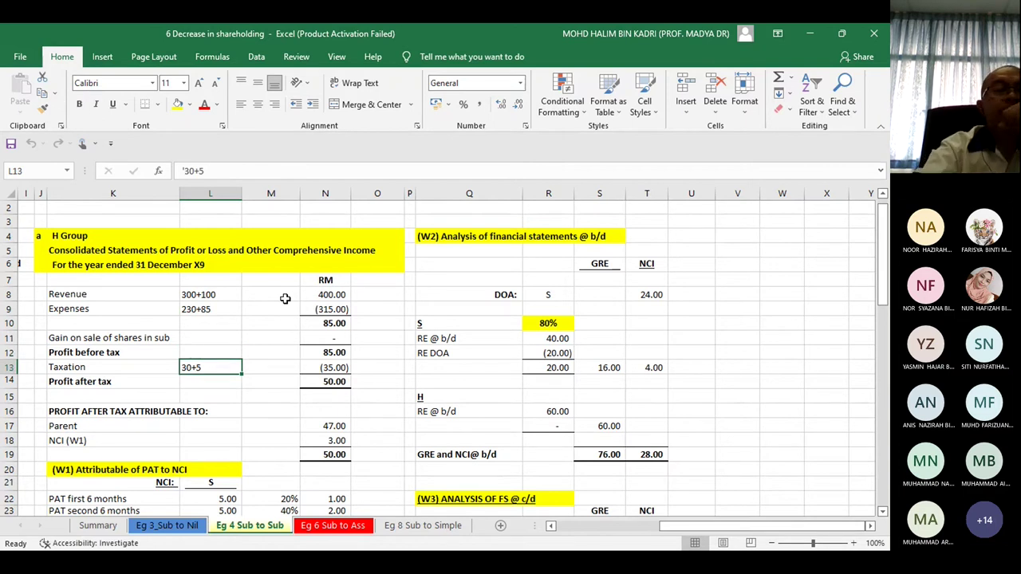
- Examine the amount for gain on sale of shares in the subsidiary in the profit or loss statement
key("Up")
key("Up")
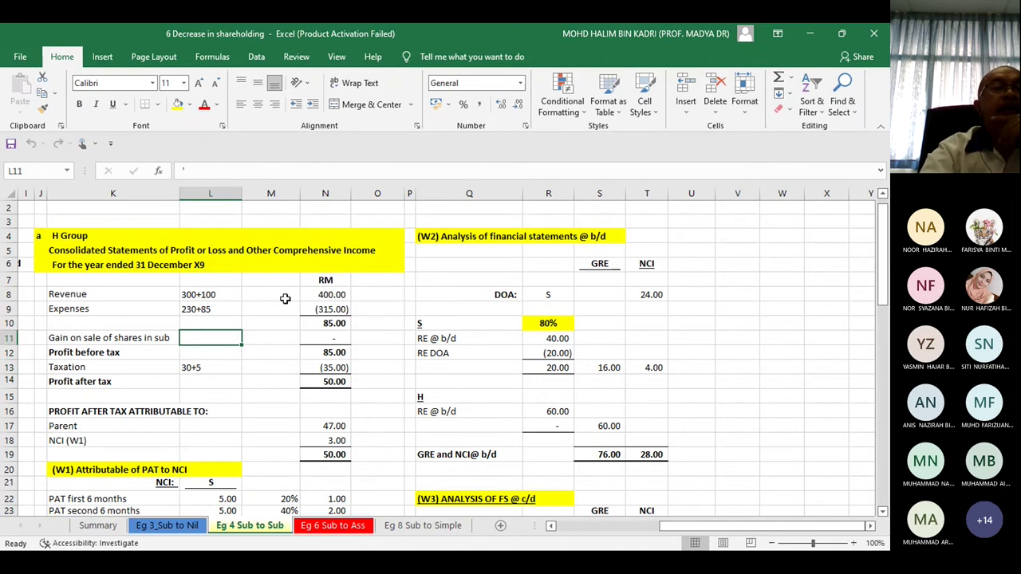
key("Right")
key("Right")
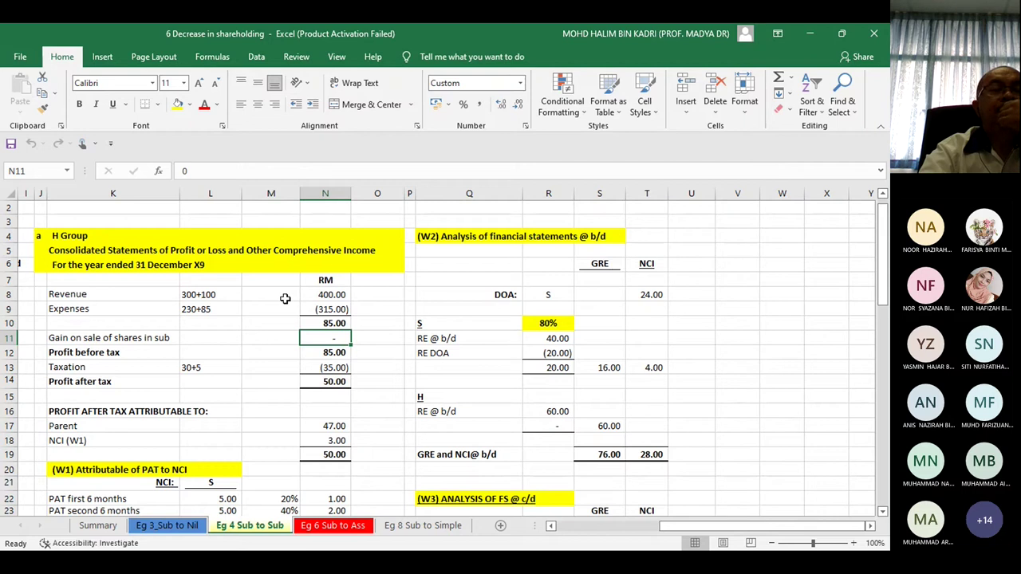
- Review profit after tax and its attribution to the parent and NCI down to the total
key("Down")
key("Down")
key("Down")
key("Down")
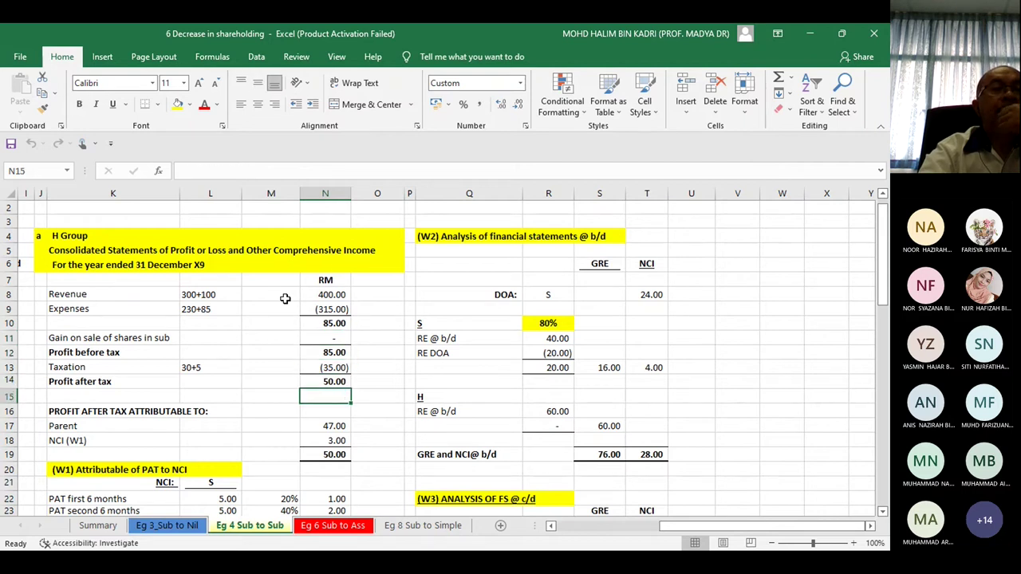
key("Down")
key("Down")
key("Down")
key("Down")
key("Down")
key("Down")
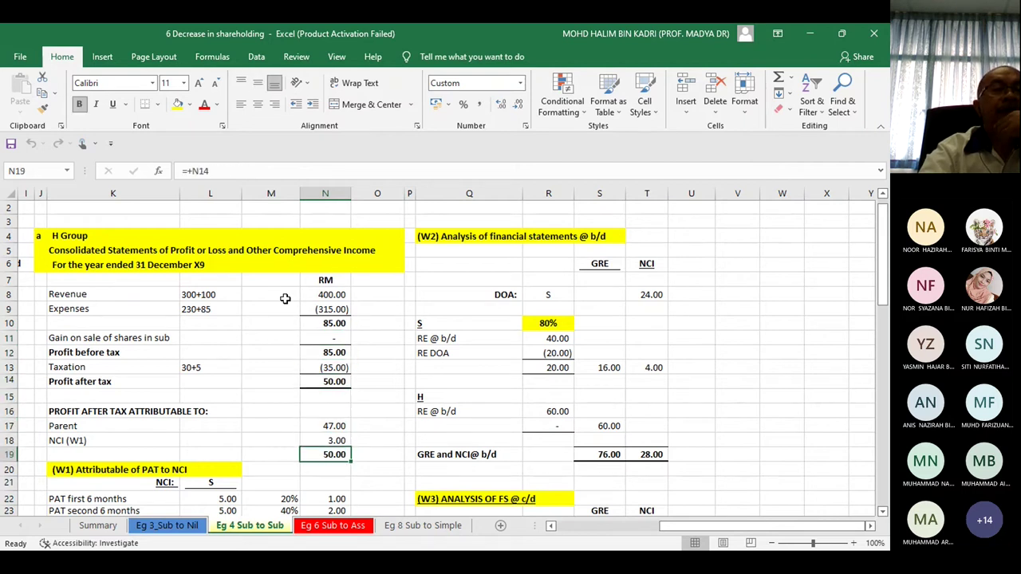
- Check the W1 working for PAT attributable to NCI against the NCI line in the profit attribution
key("Down")
key("Down")
key("Down")
key("Down")
key("Down")
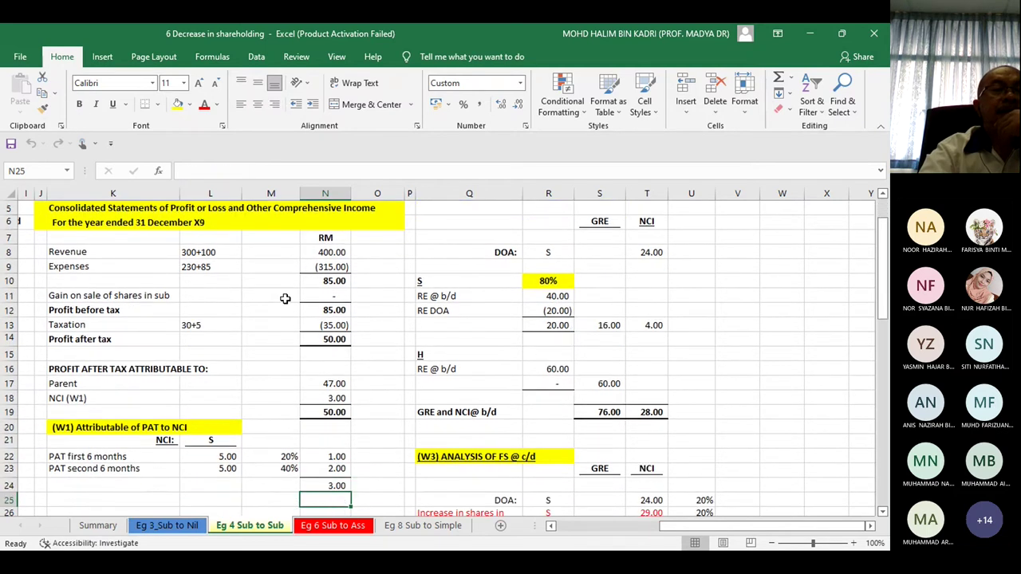
key("Up")
key("Up")
key("Up")
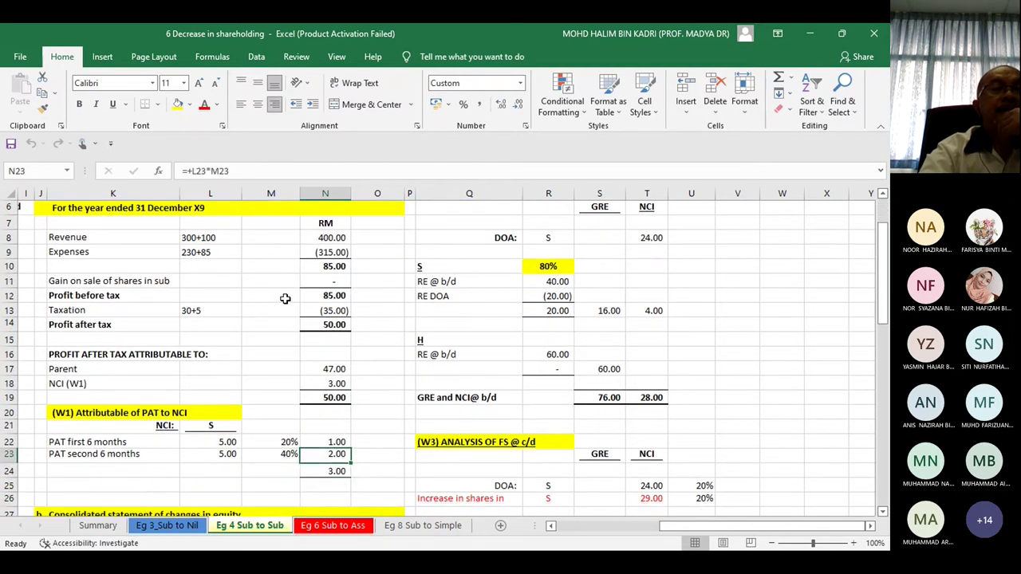
key("Up")
key("Up")
key("Up")
key("Up")
key("Up")
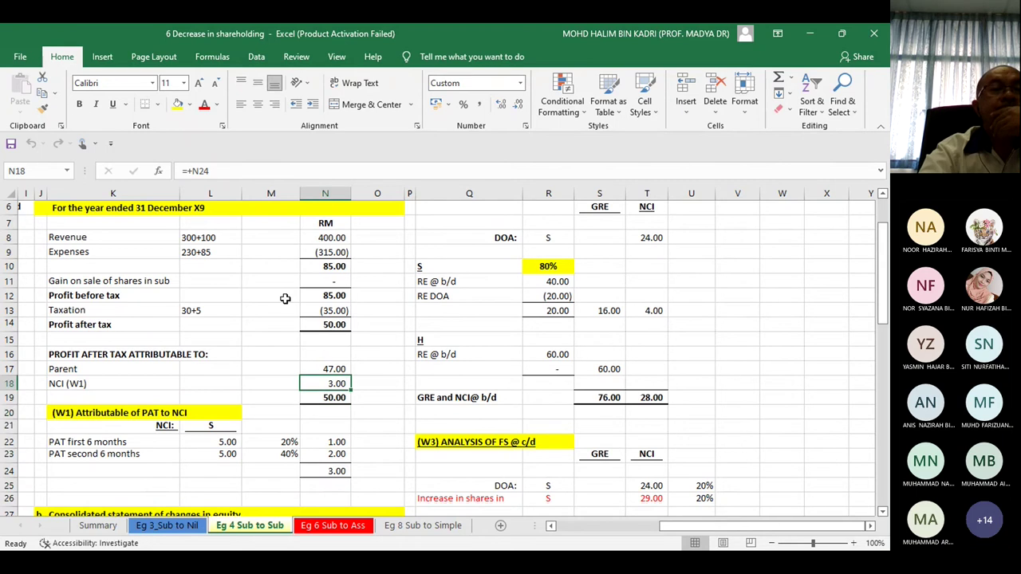
- Examine the W1 calculation of the NCI share of PAT for the first 6 months
key("Down")
key("Down")
key("Down")
key("Down")
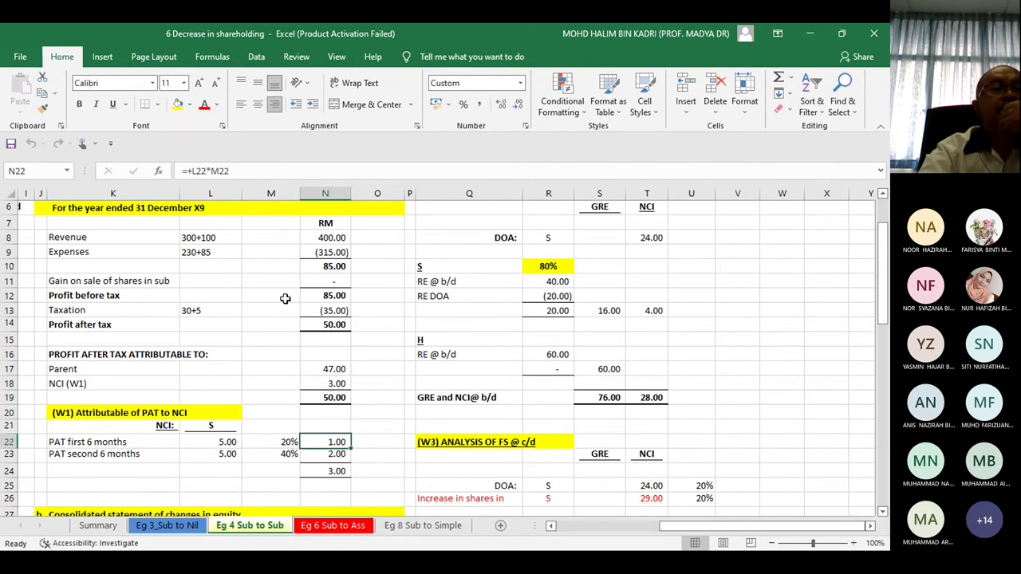
key("Left")
key("Left")
key("Left")
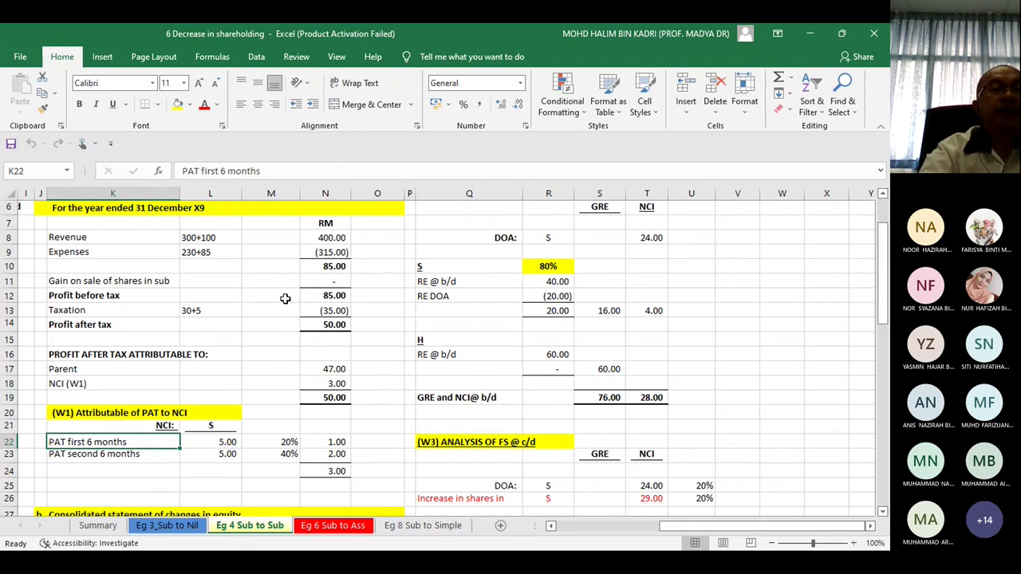
key("Right")
key("Right")
key("Right")
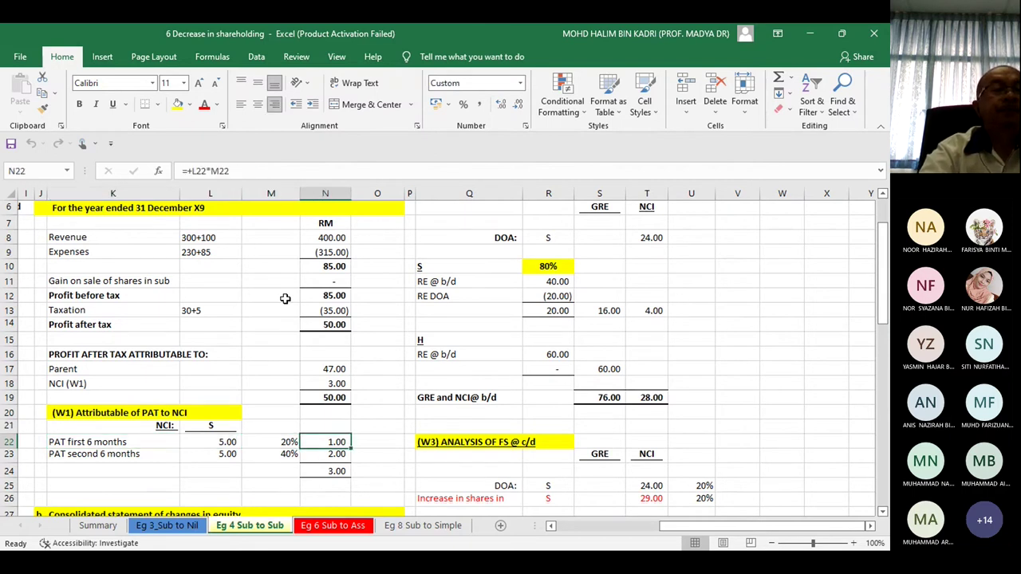
- Compare the NCI share of PAT for the second 6 months with the first and check the W1 total
key("Down")
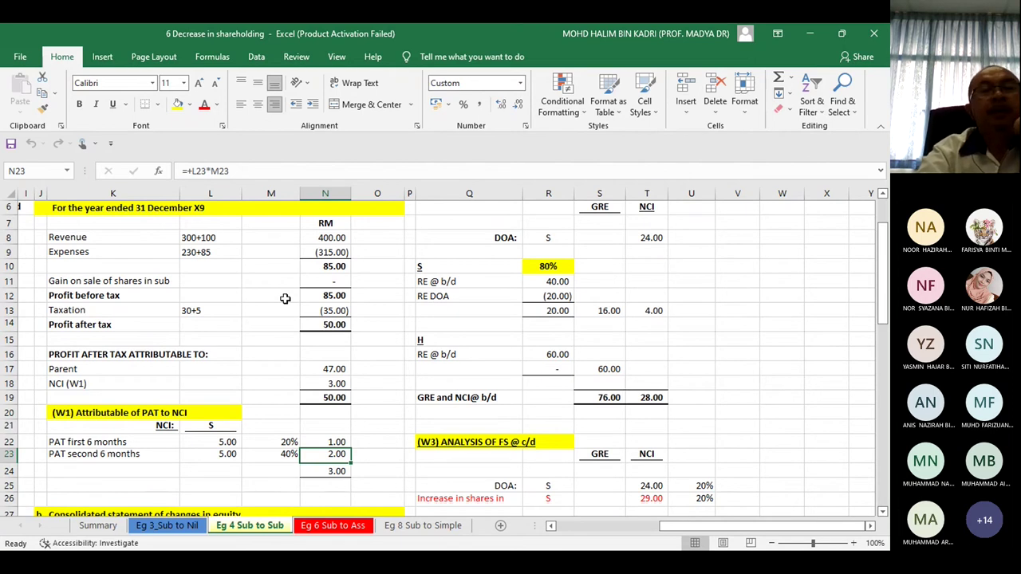
key("Down")
key("Up")
key("Up")
key("Down")
key("Down")
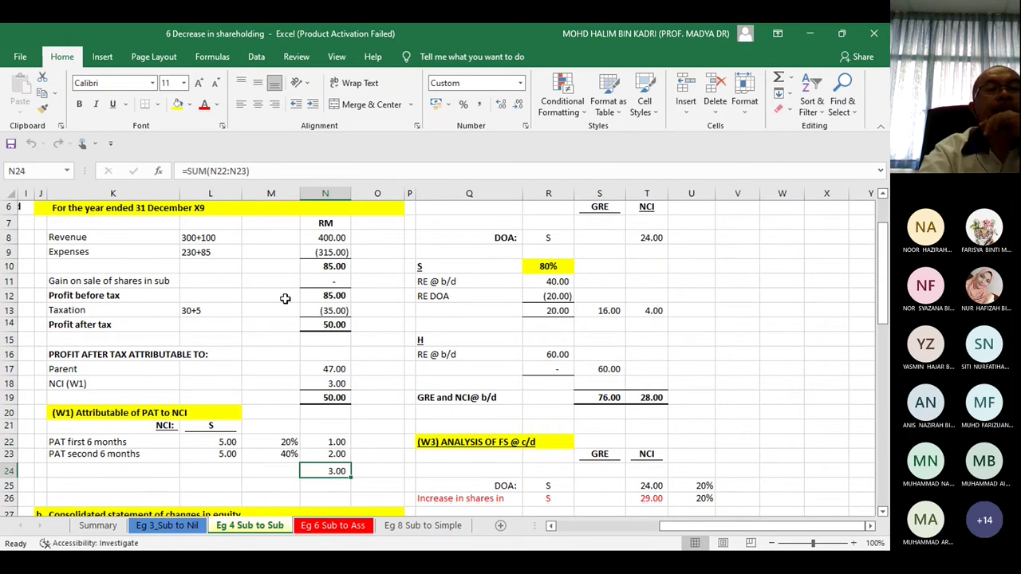
key("Up")
key("Up")
key("Down")
key("Down")
key("Up")
key("Up")
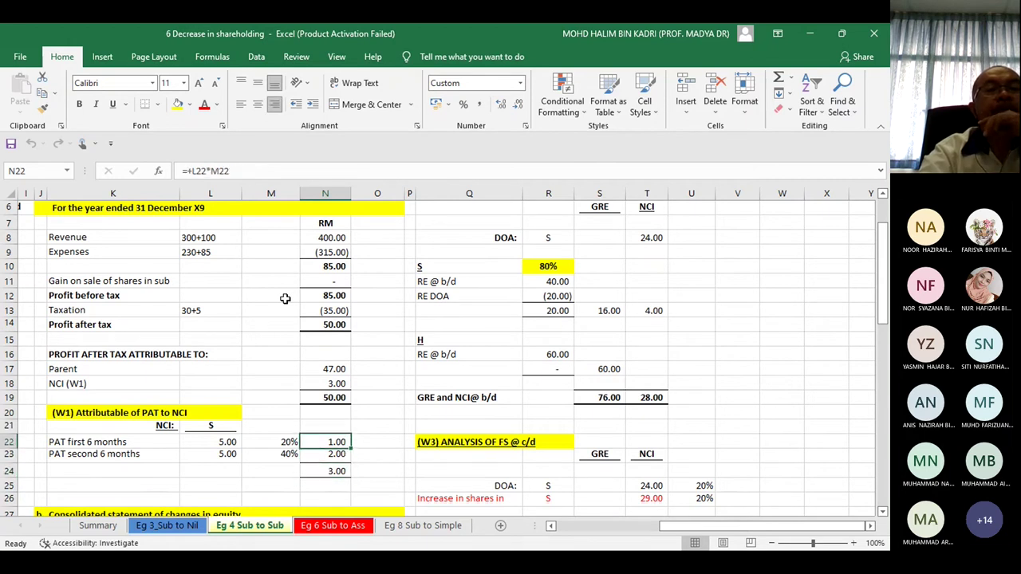
- Trace the W1 result back to the NCI line under profit after tax attributable to parent and NCI
key("Up")
key("Up")
key("Up")
key("Up")
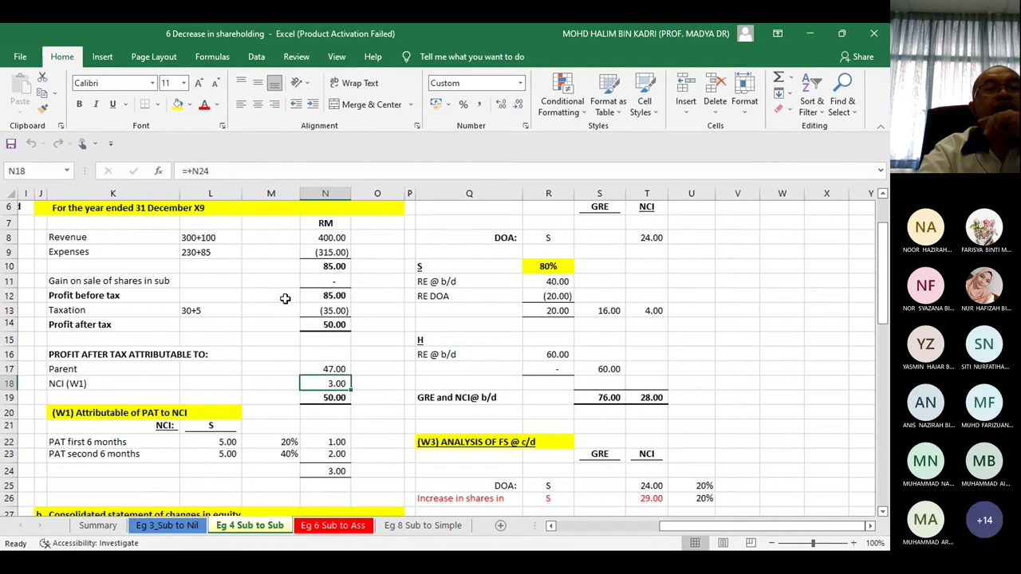
key("Up")
key("Down")
key("Down")
key("Down")
key("Down")
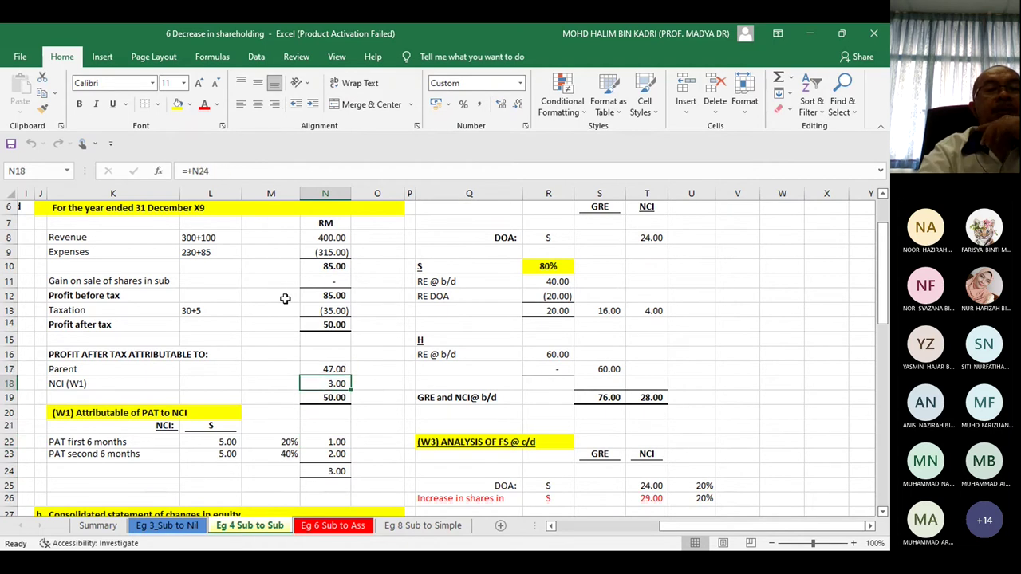
- Go to the consolidated statement of changes in equity and view its NCI column down to Balance c/d (W3)
key("Down")
key("Down")
key("Down")
key("Down")
key("Down")
key("Down")
key("Down")
key("Down")
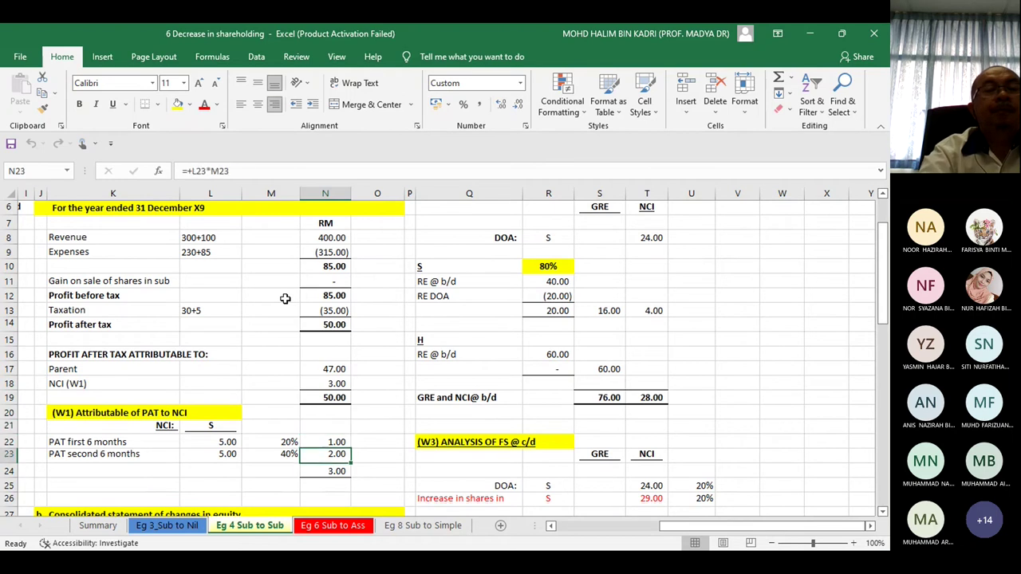
key("Down")
key("Down")
key("Down")
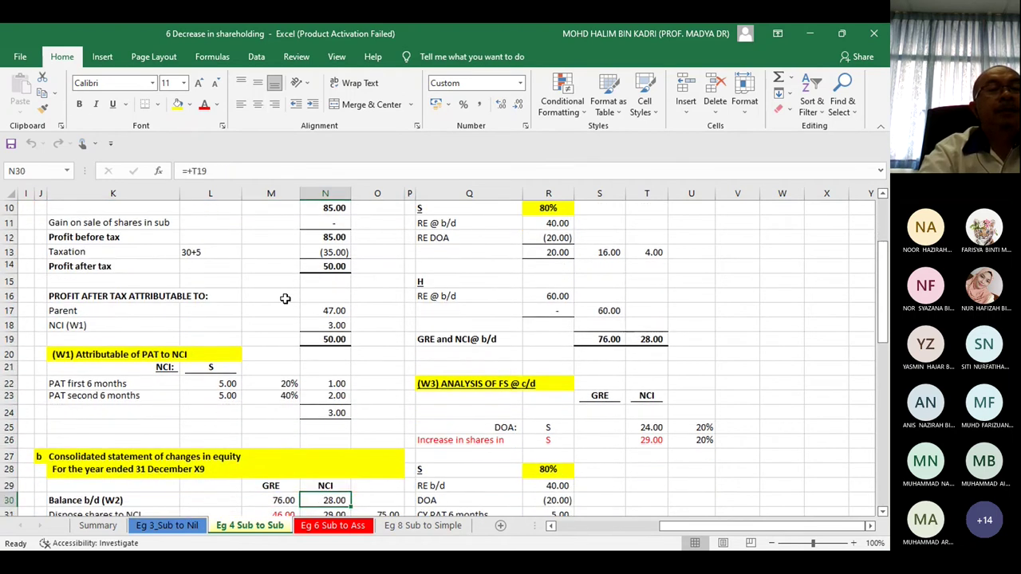
key("Down")
key("Down")
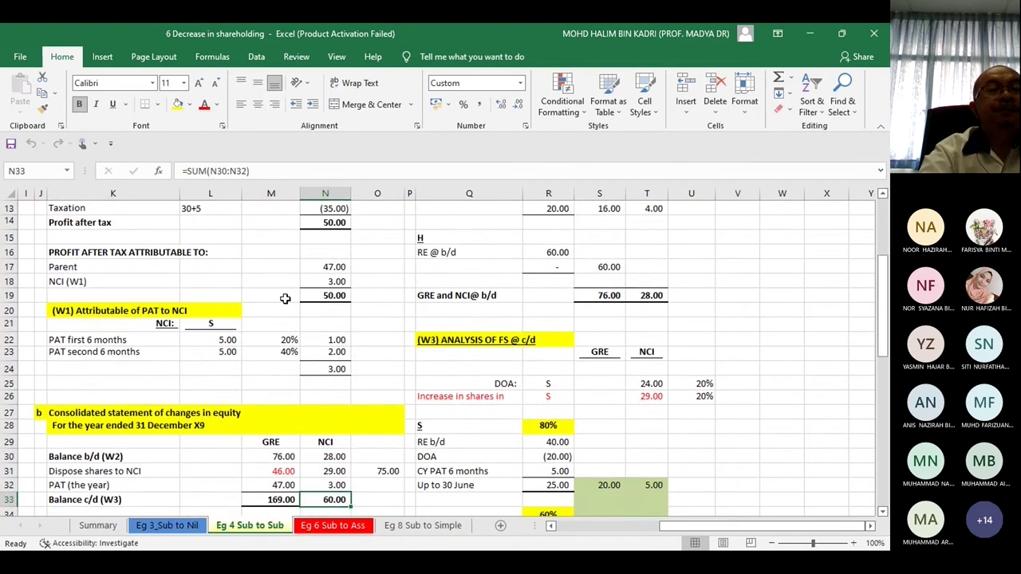
- Examine the Balance b/d (W2) line across the GRE and NCI columns of the statement of changes in equity
key("Up")
key("Up")
key("Up")
key("Up")
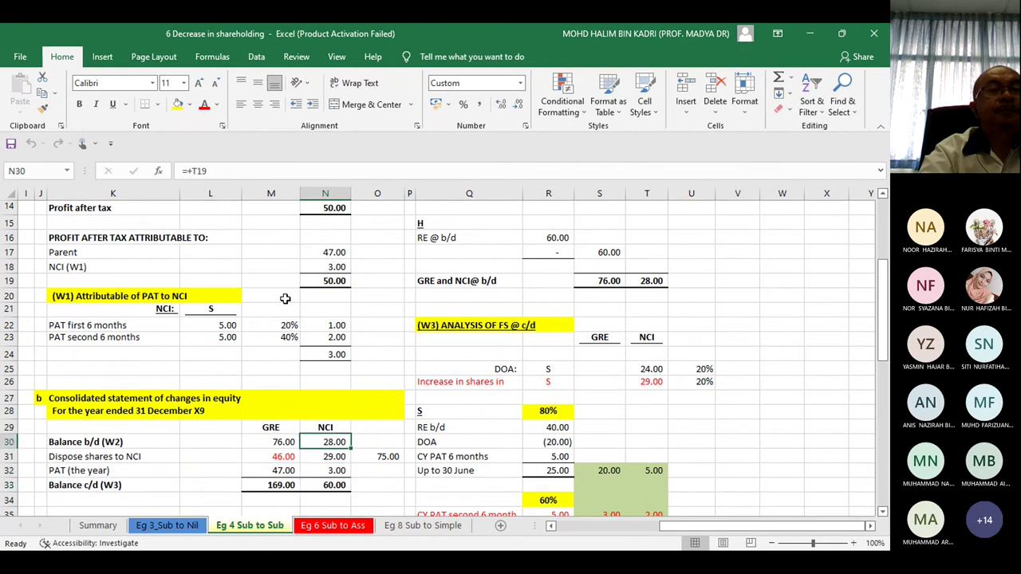
key("Left")
key("Left")
key("Left")
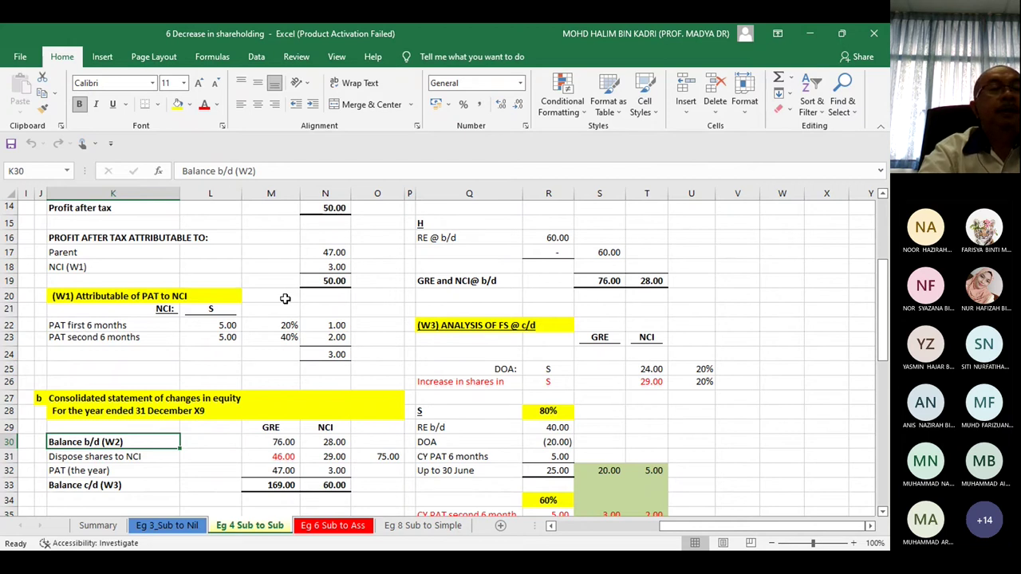
- Review the GRE and NCI amounts for the shares disposed to NCI in the statement of changes in equity
key("Down")
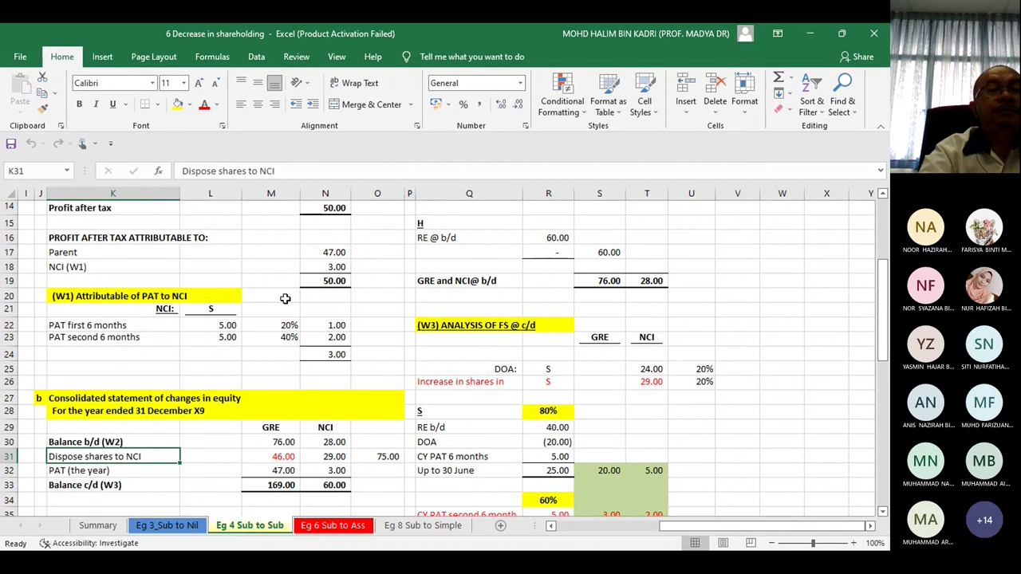
key("Right")
key("Right")
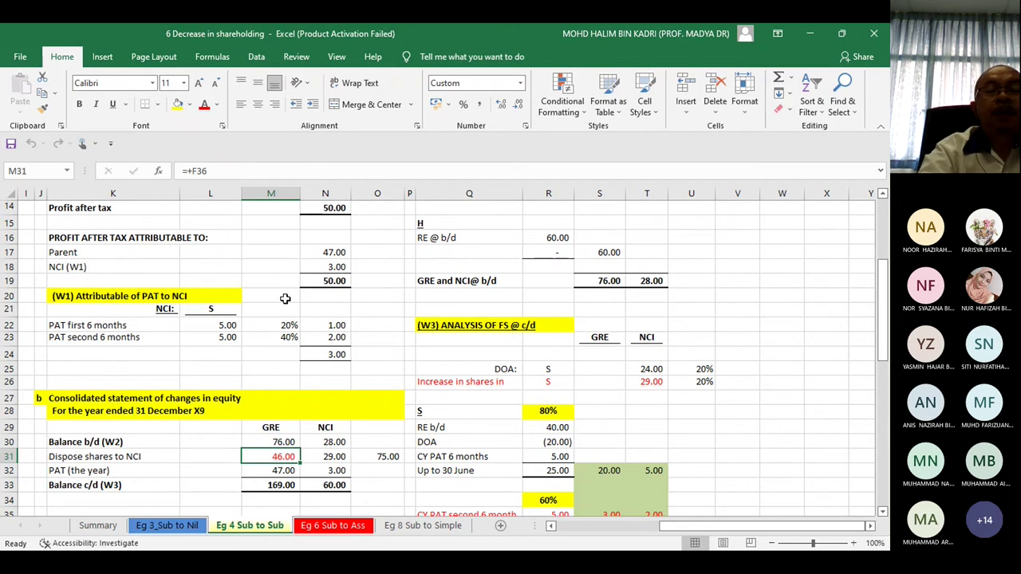
key("Right")
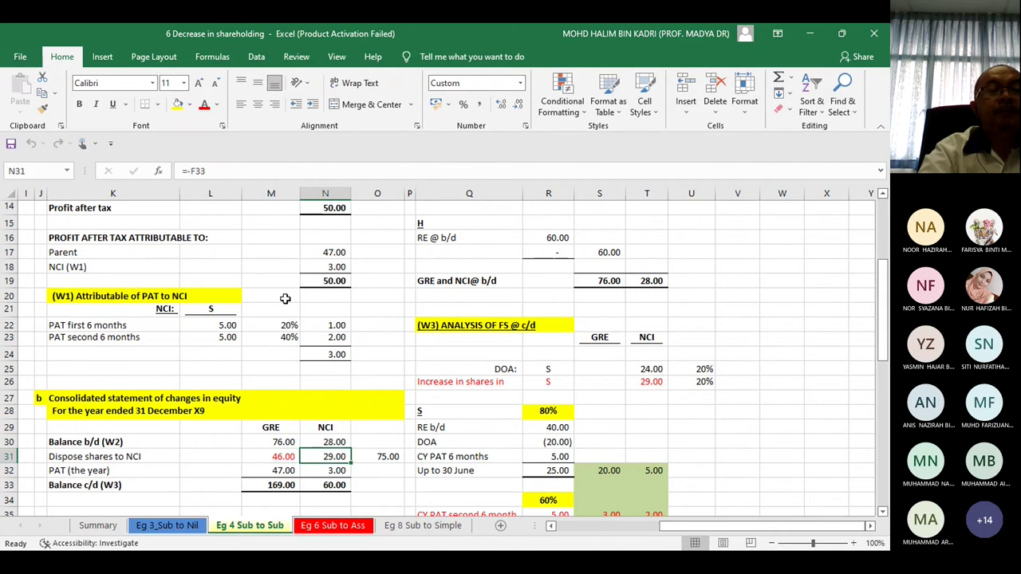
- Check the PAT for the year and the Balance c/d (W3) for GRE and NCI
key("Down")
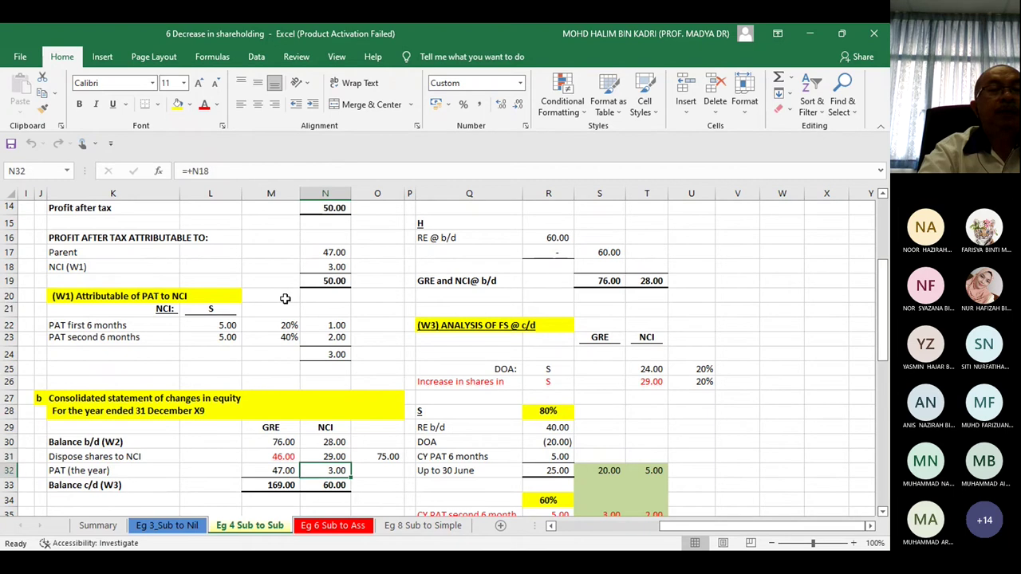
key("Left")
key("Right")
key("Down")
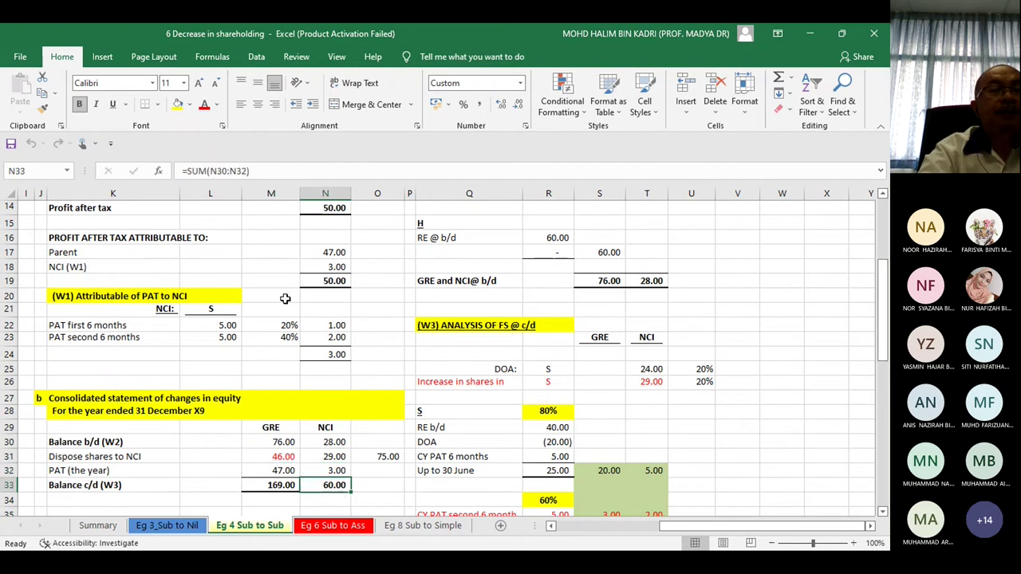
key("Left")
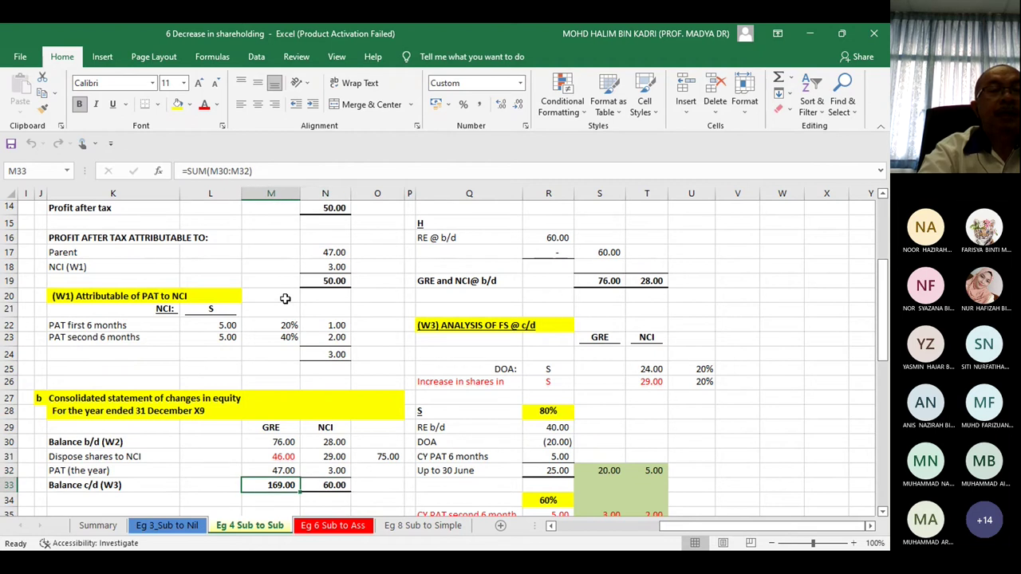
key("Right")
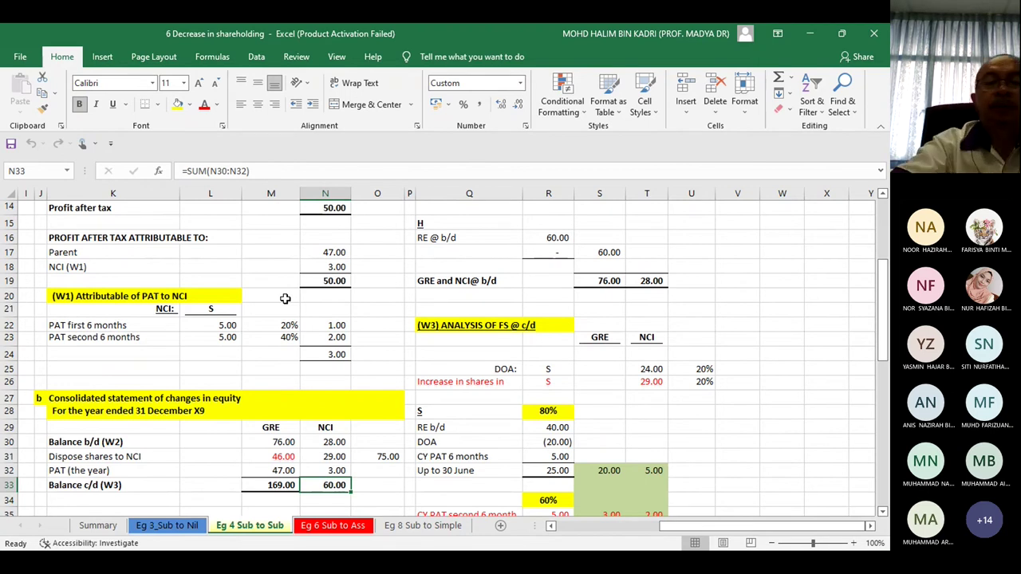
- Go to the consolidated statement of financial position as at 31 December 20X9 and view it in full
key("Down")
key("Down")
key("Down")
key("Down")
key("Down")
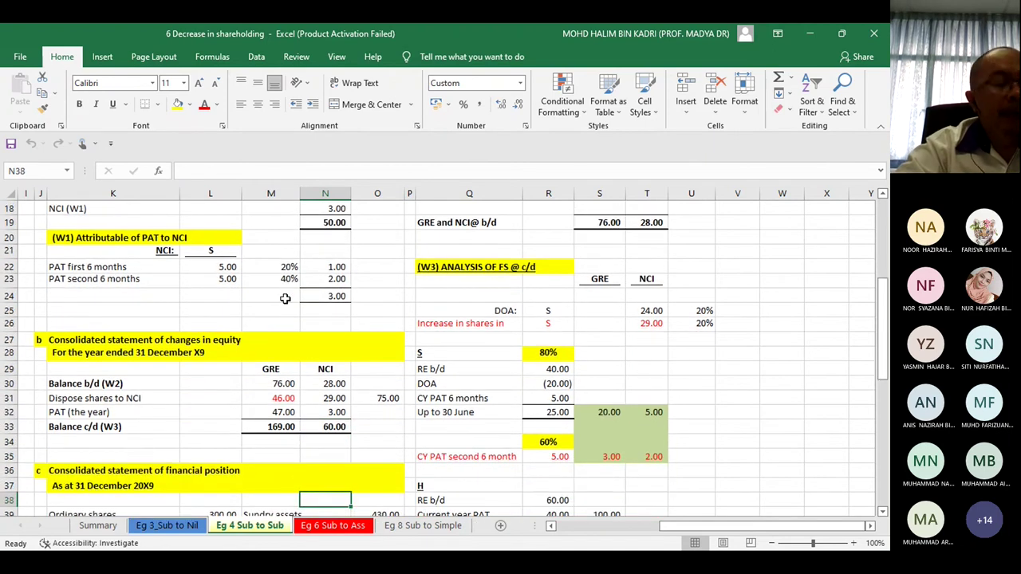
key("Down")
key("Down")
key("Down")
key("Down")
key("Down")
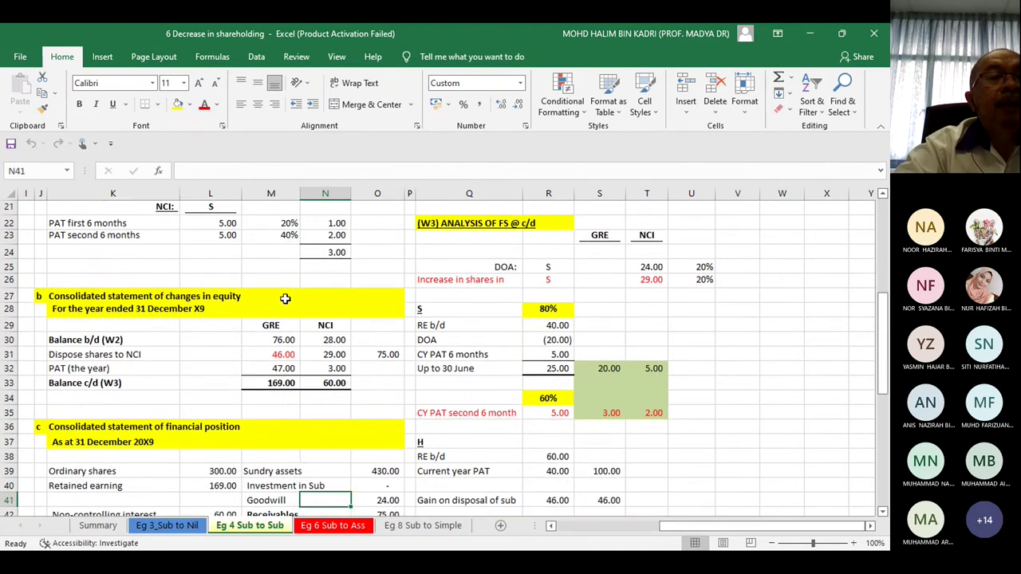
key("Down")
key("Down")
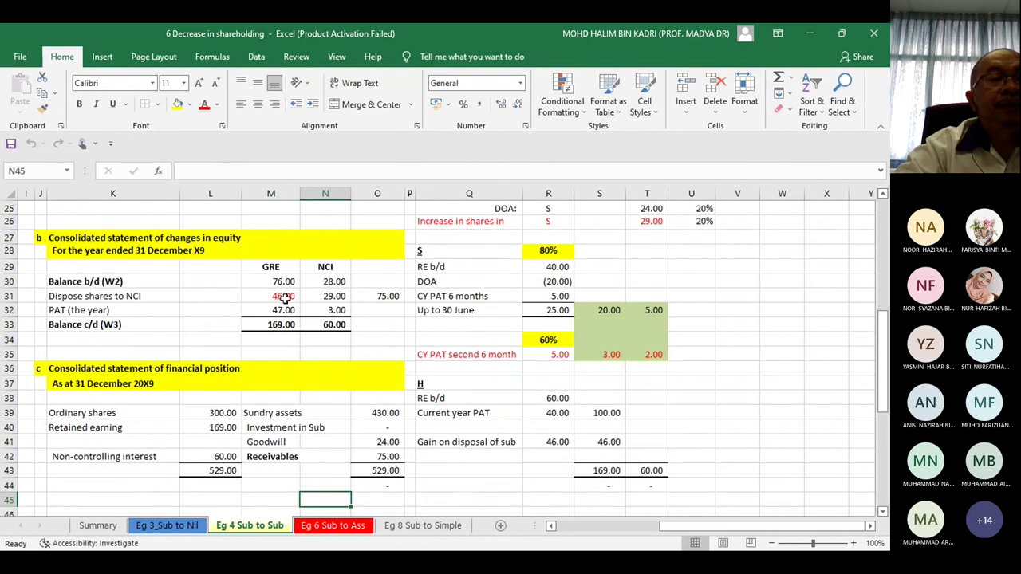
key("Down")
- Examine the asset side of the statement of financial position, from sundry assets through goodwill to receivables
key("Up")
key("Up")
key("Up")
key("Up")
key("Up")
key("Up")
key("Up")
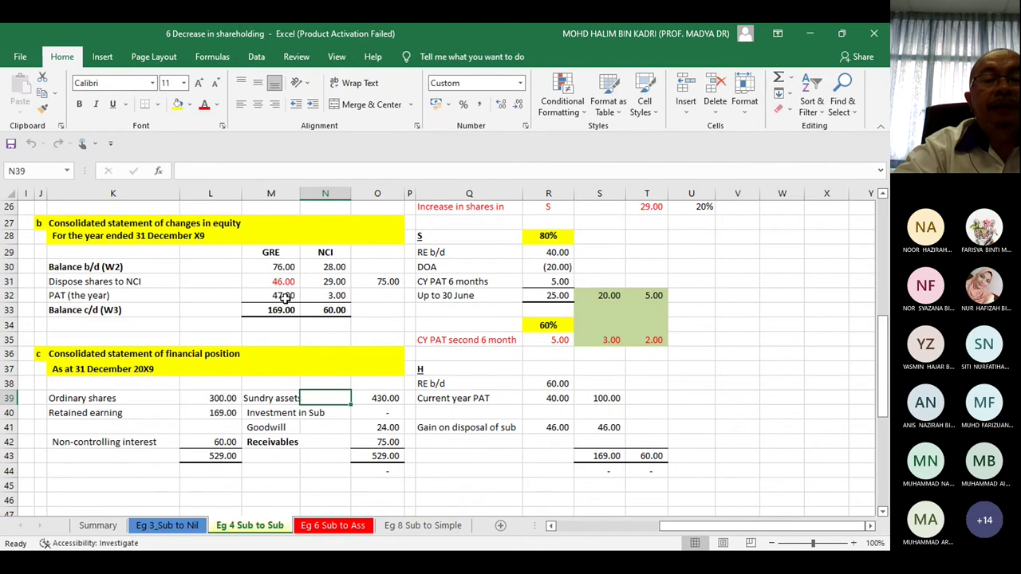
key("Left")
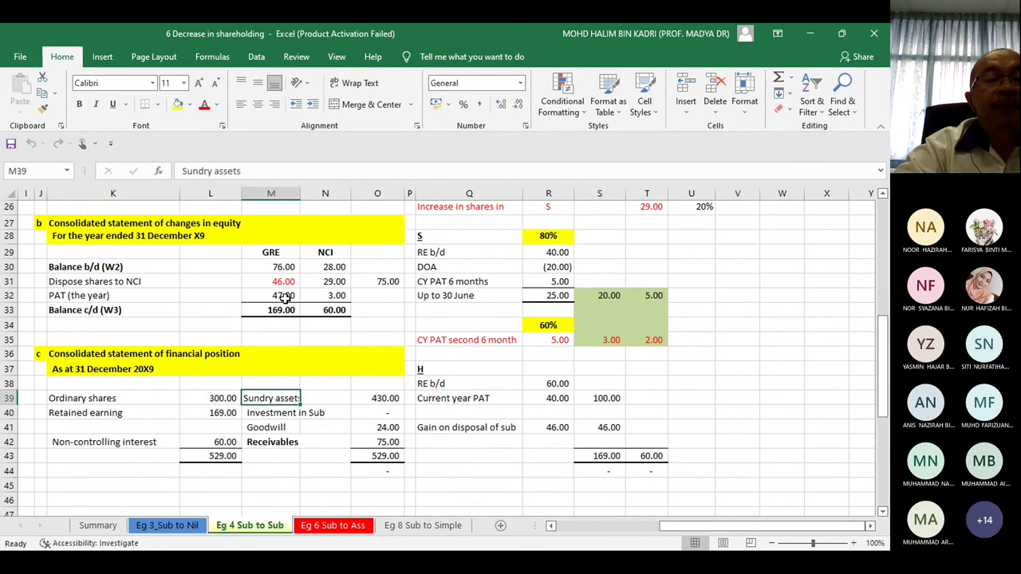
key("Right")
key("Right")
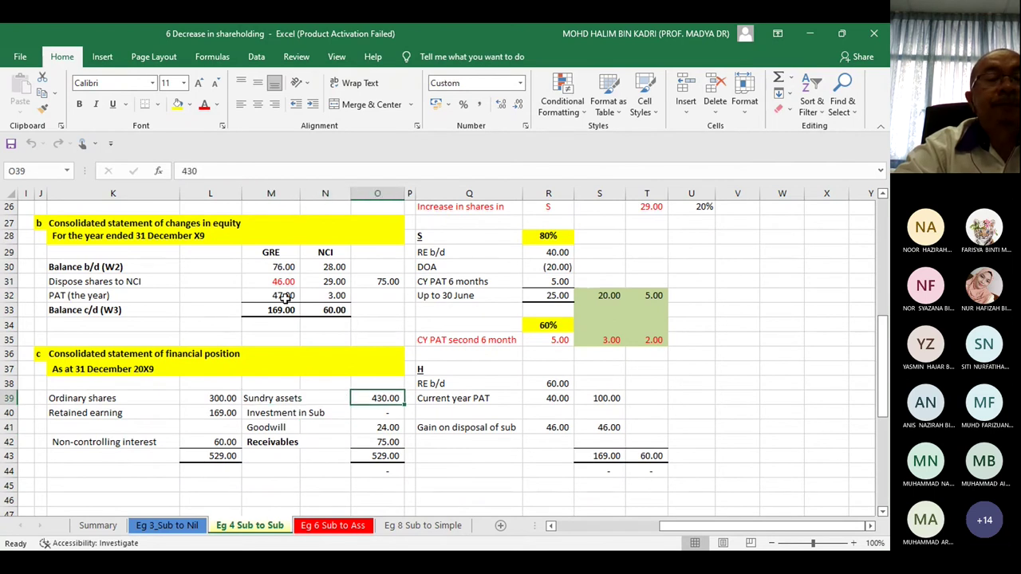
key("Down")
key("Down")
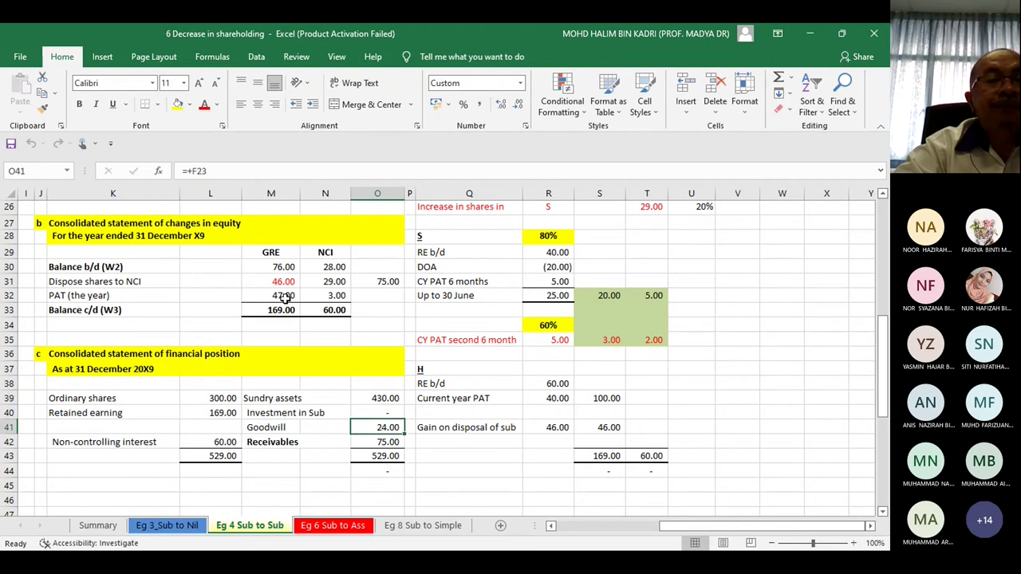
key("Down")
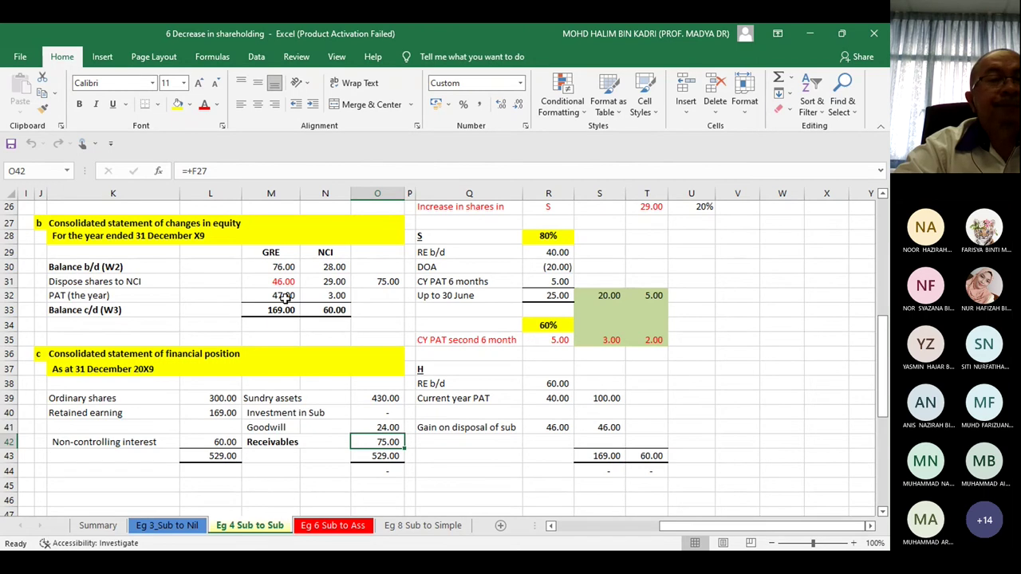
- Review ordinary shares, retained earning and non-controlling interest down to the total in the statement of financial position
key("Left")
key("Left")
key("Left")
key("Up")
key("Up")
key("Up")
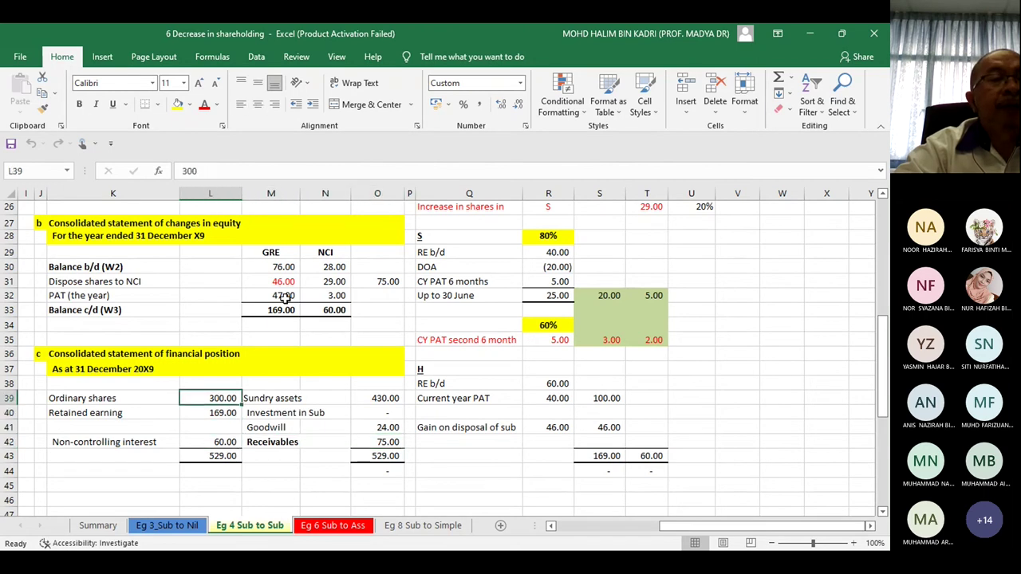
key("Down")
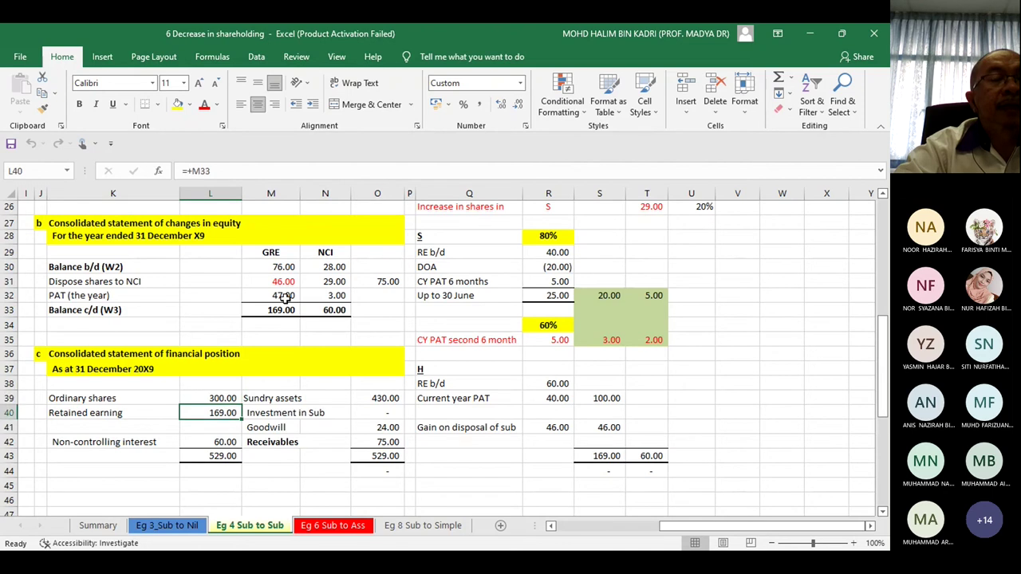
key("Down")
key("Down")
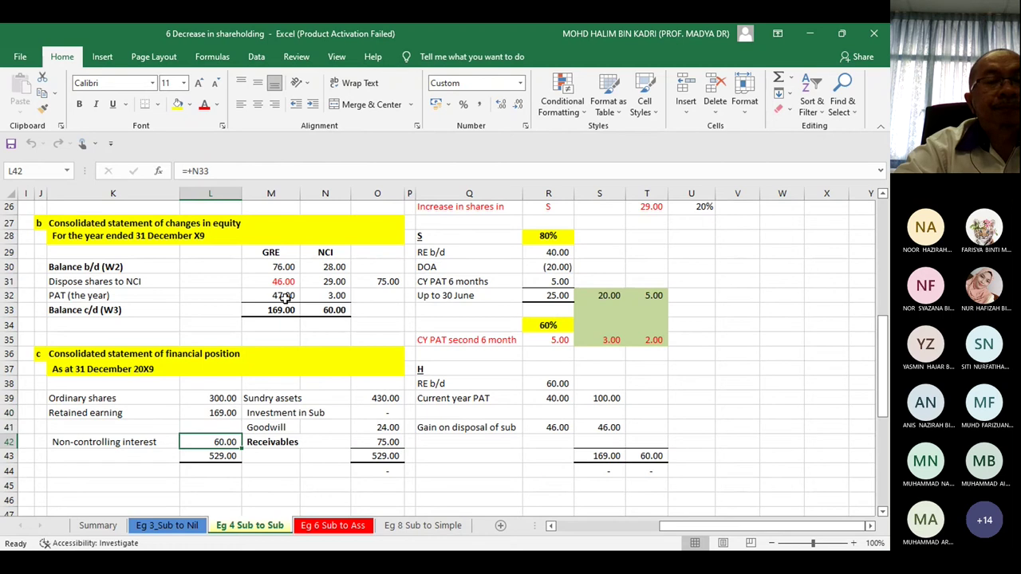
key("Down")
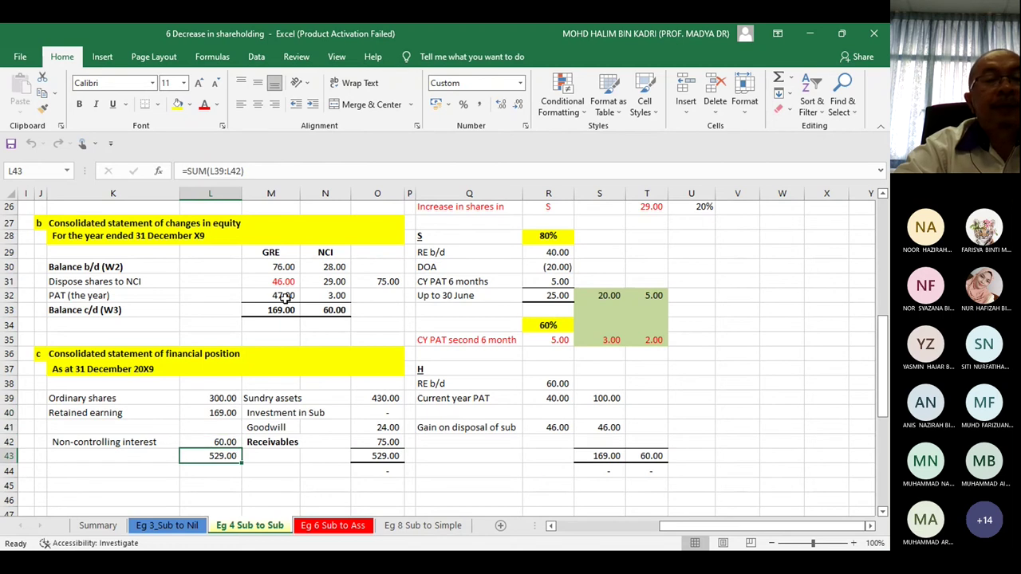
key("Down")
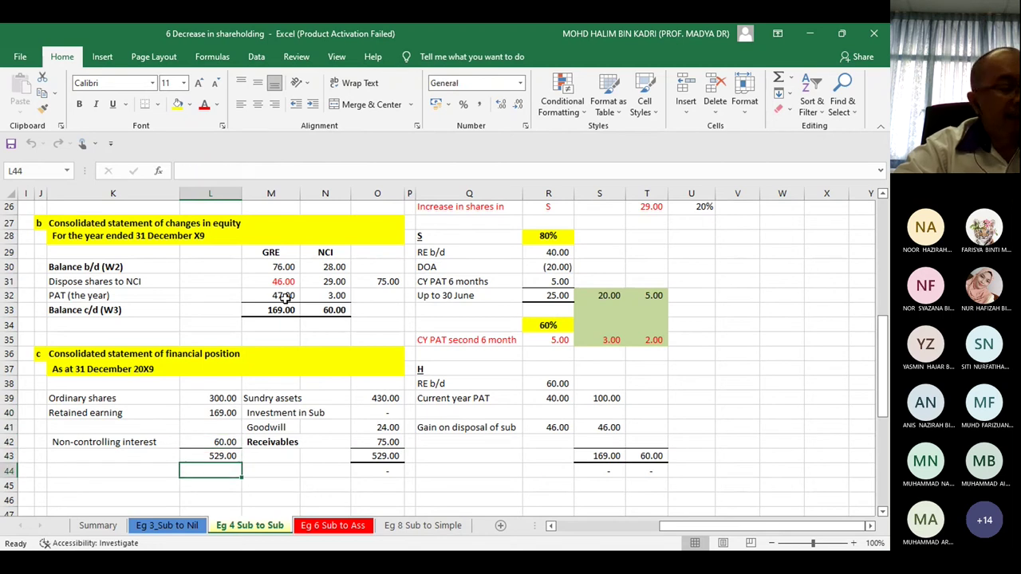